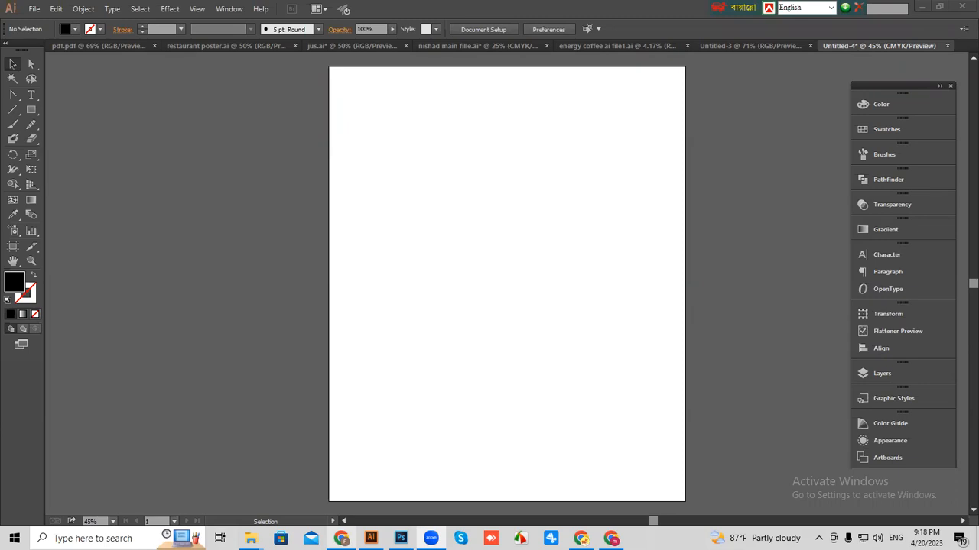
Switch to Chrome and search Google for "election poster size" in a new tab.
click(341, 538)
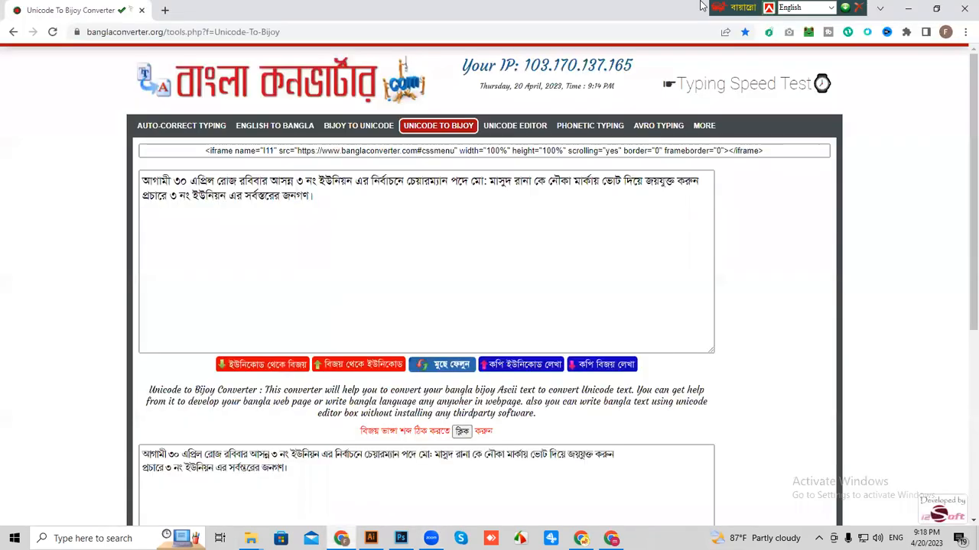
click(165, 11)
click(209, 34)
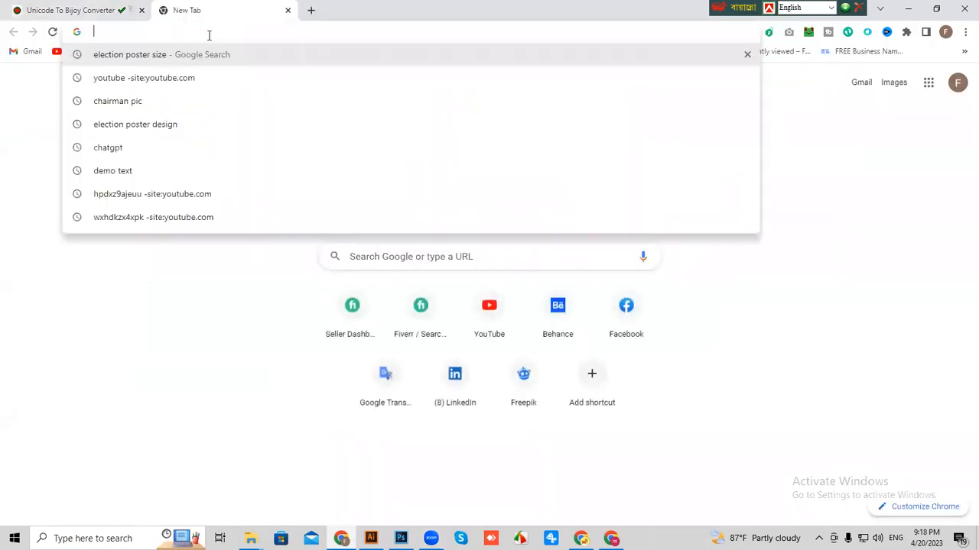
text(election)
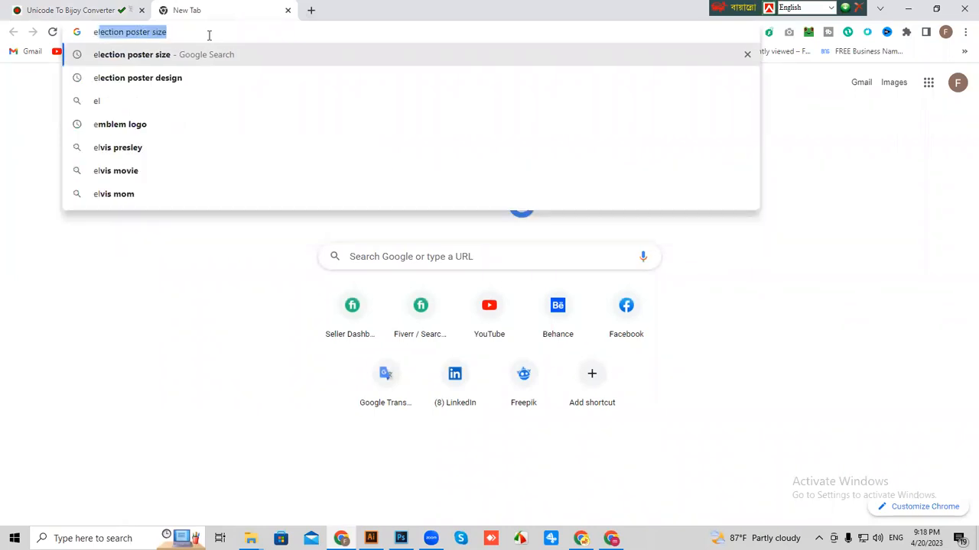
text(n)
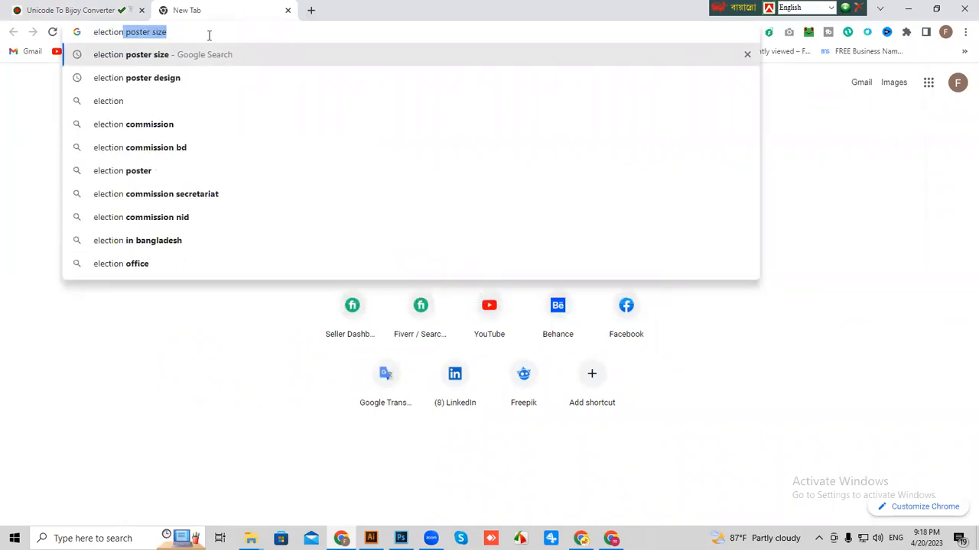
text(poster s)
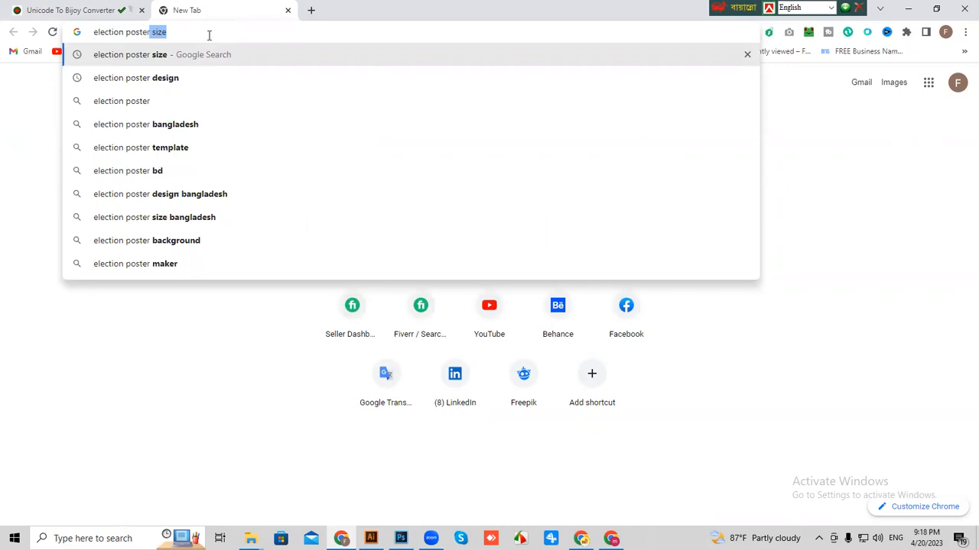
text(ize)
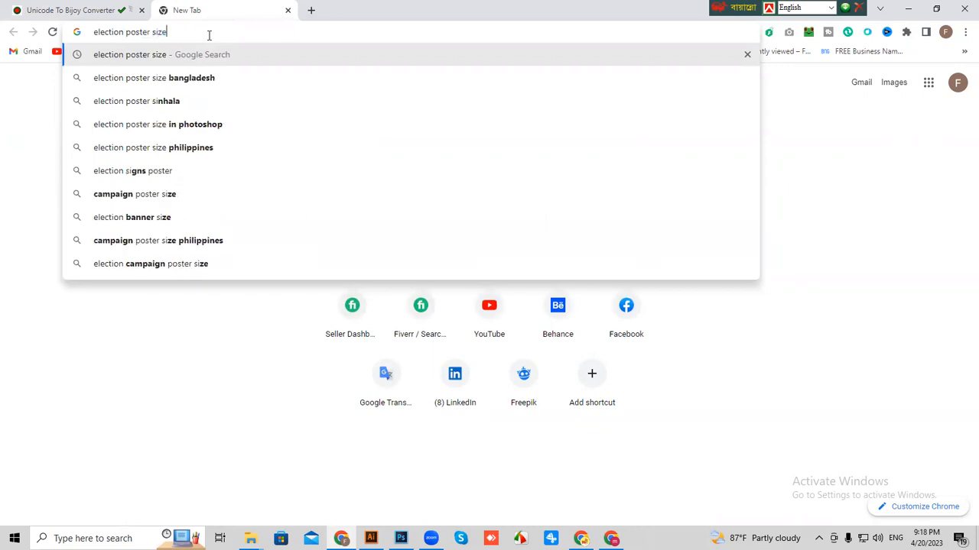
key(Return)
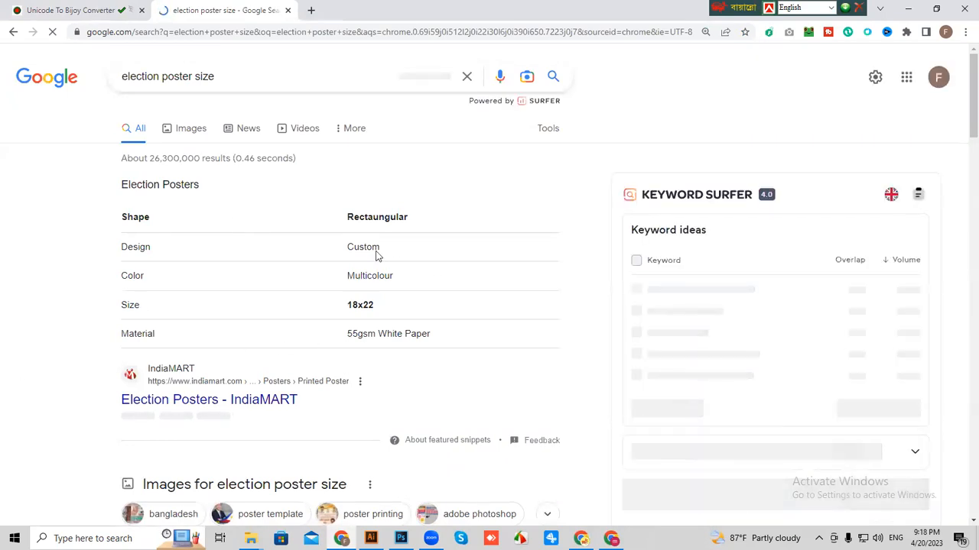
Examine the design, color and size entries in the featured Election Posters result.
drag(375, 254, 339, 254)
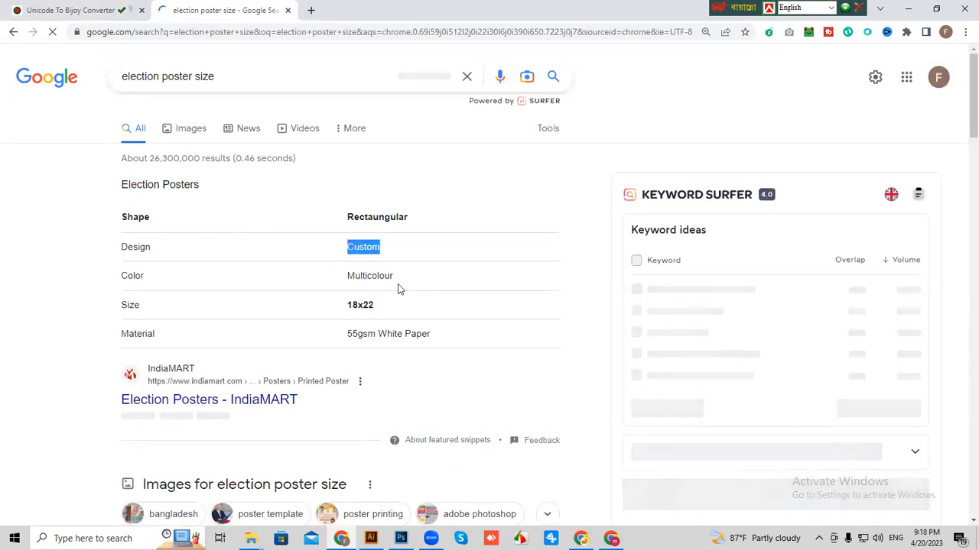
drag(400, 278, 345, 277)
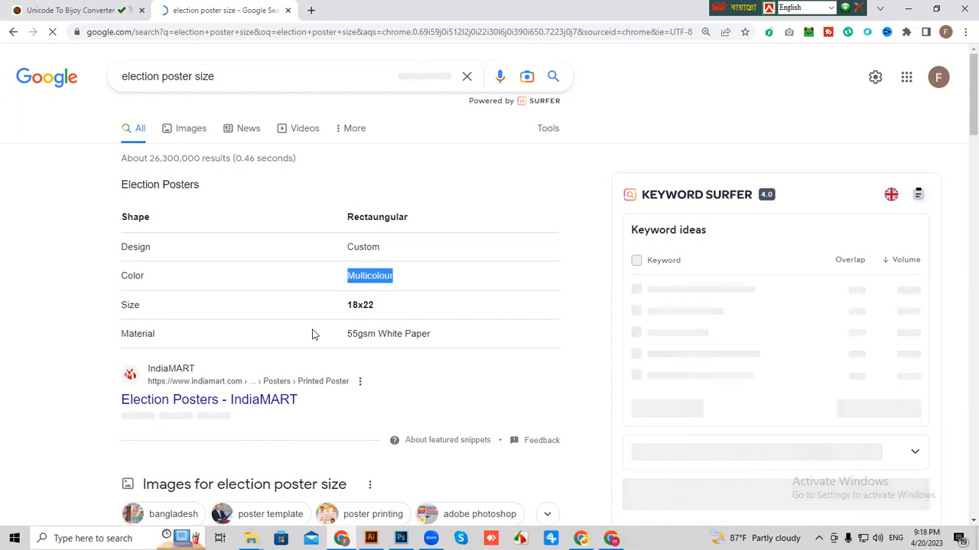
drag(395, 306, 340, 314)
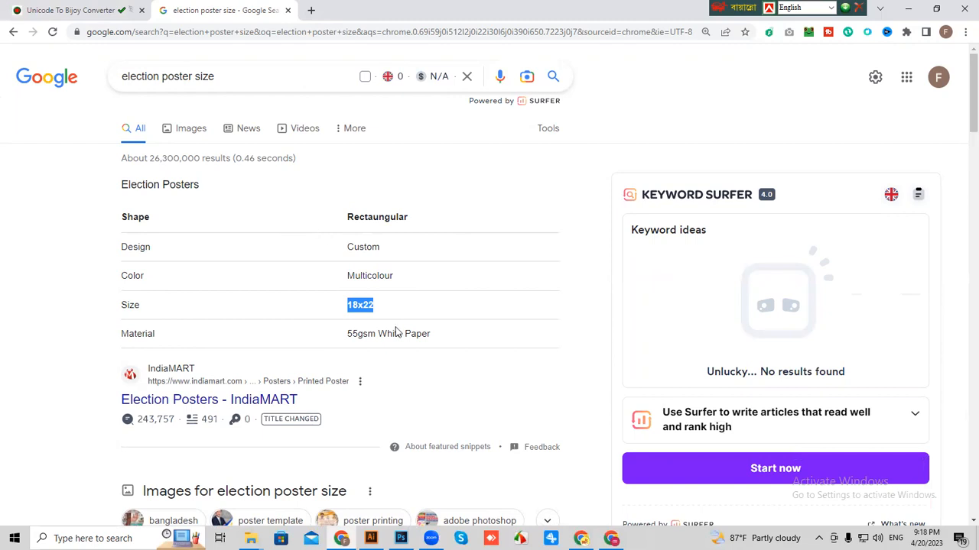
scroll(324, 300, down, 2)
drag(454, 208, 356, 209)
click(459, 186)
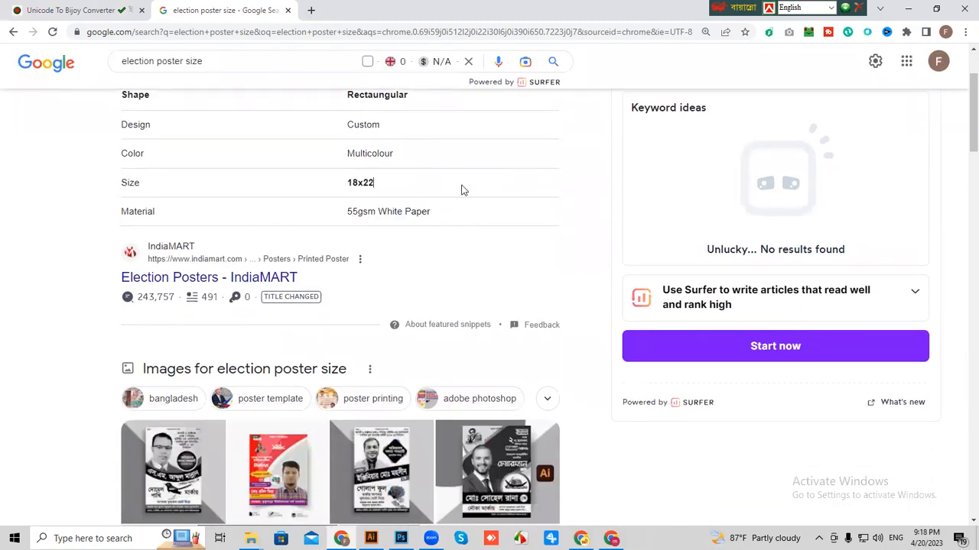
Switch to Illustrator and start a new document named "election poster design".
key(alt+Tab)
click(35, 9)
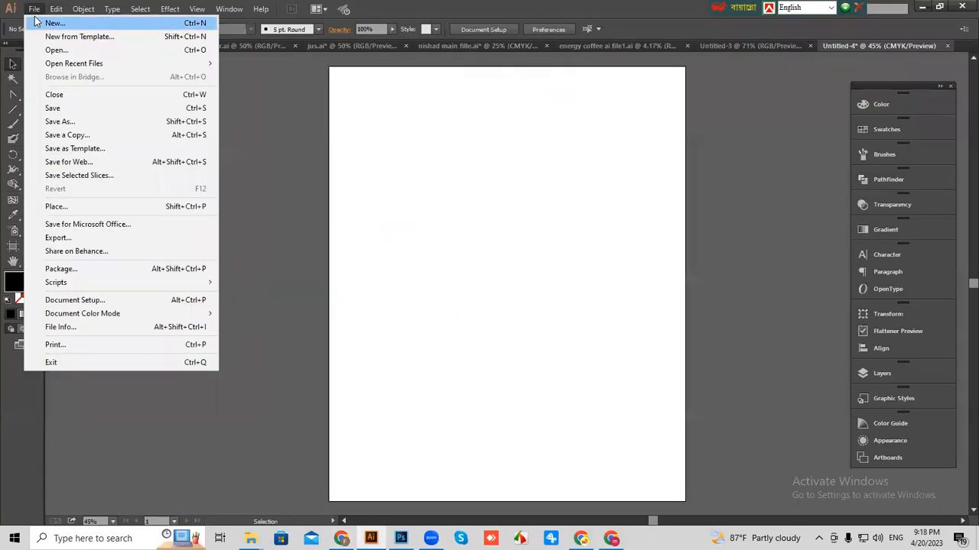
click(46, 22)
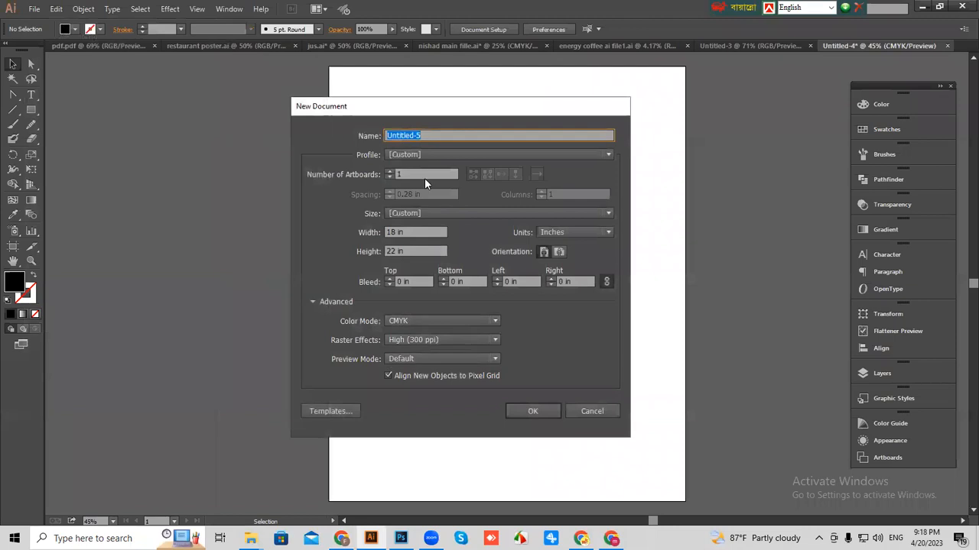
text(election poster design)
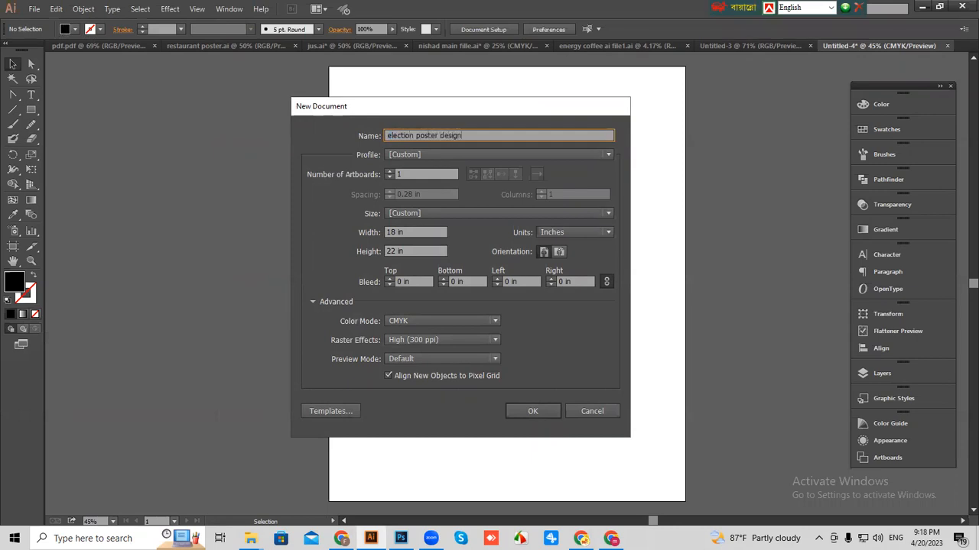
Create the document with units in inches, 18 in width, 22 in height and CMYK color mode.
click(565, 232)
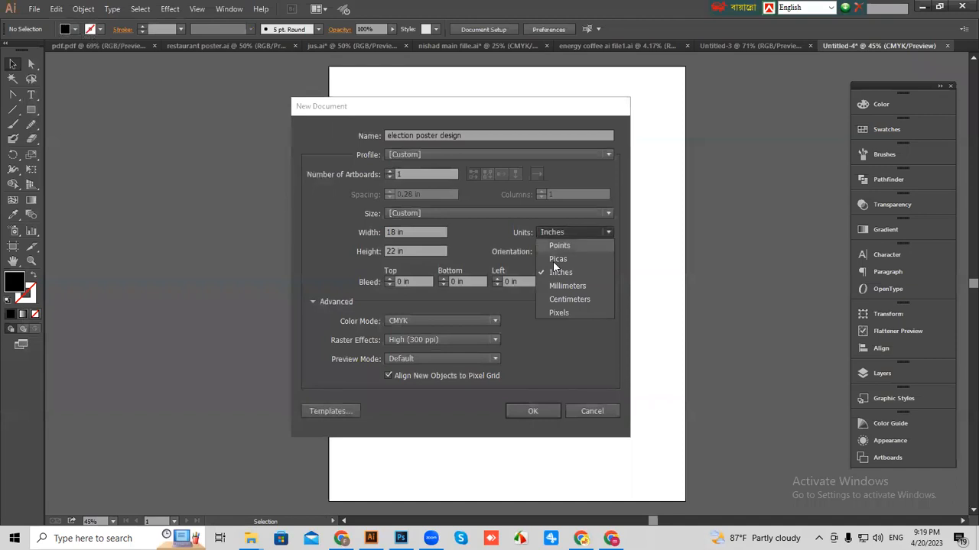
click(559, 273)
drag(412, 231, 378, 234)
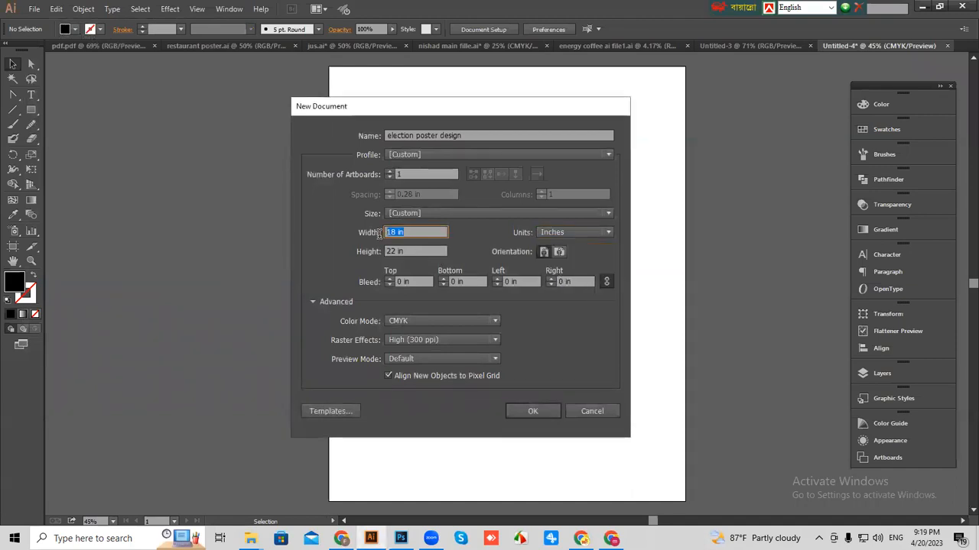
click(415, 250)
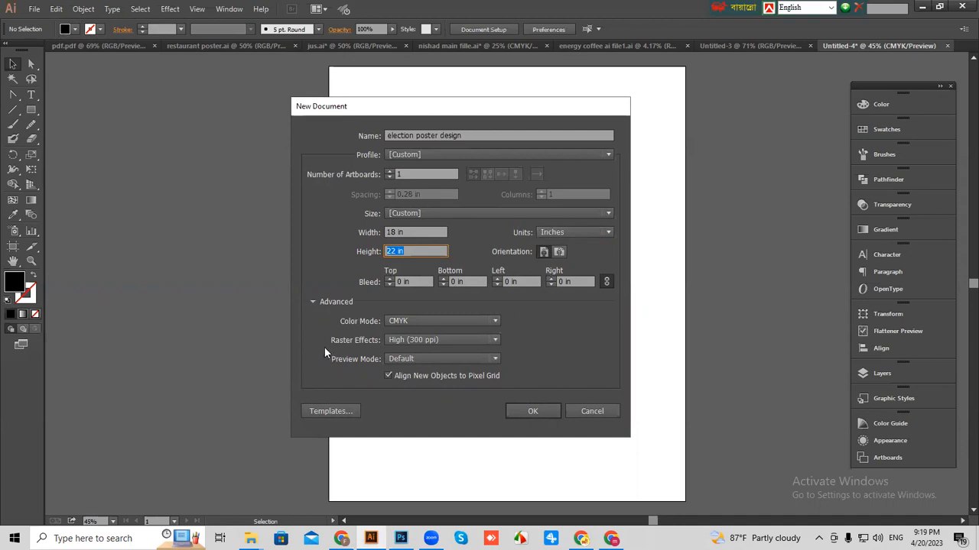
click(429, 323)
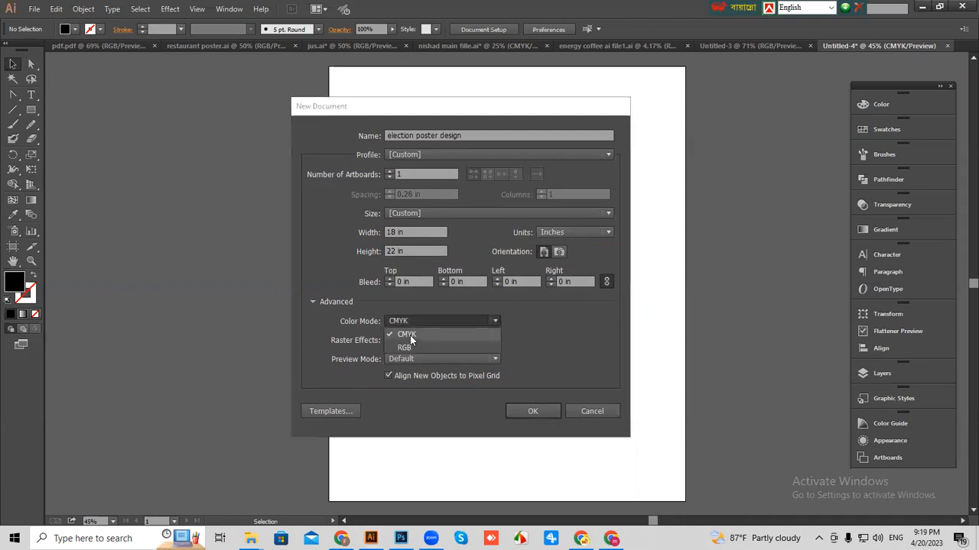
click(407, 335)
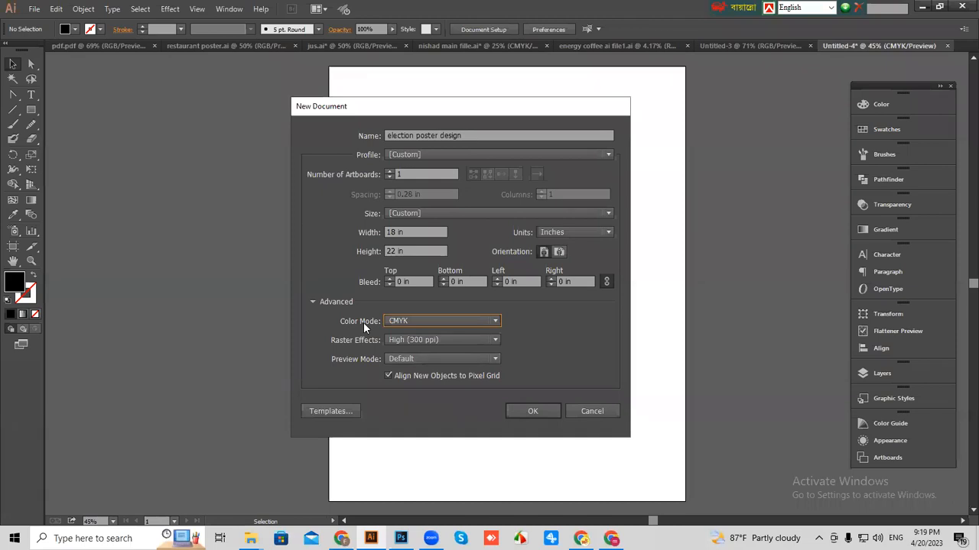
click(535, 411)
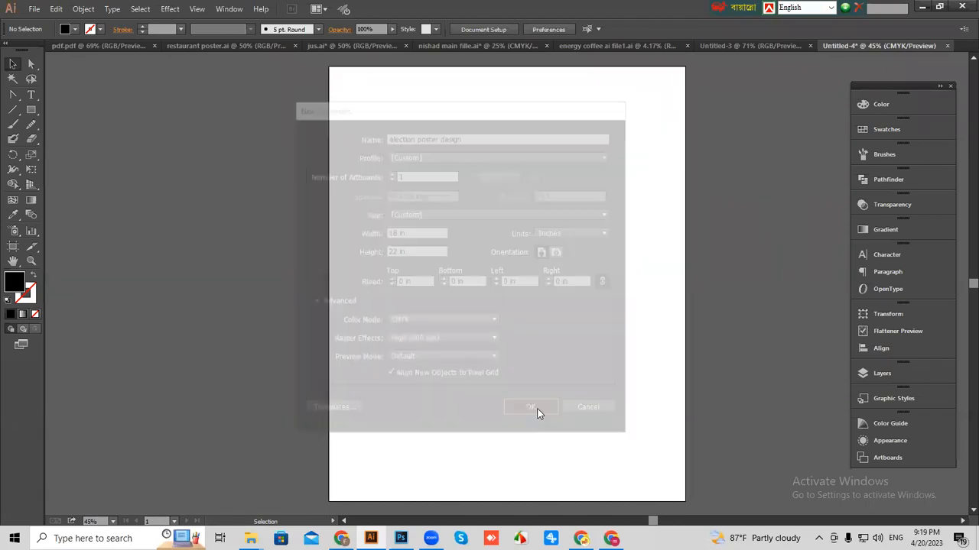
drag(534, 399, 501, 394)
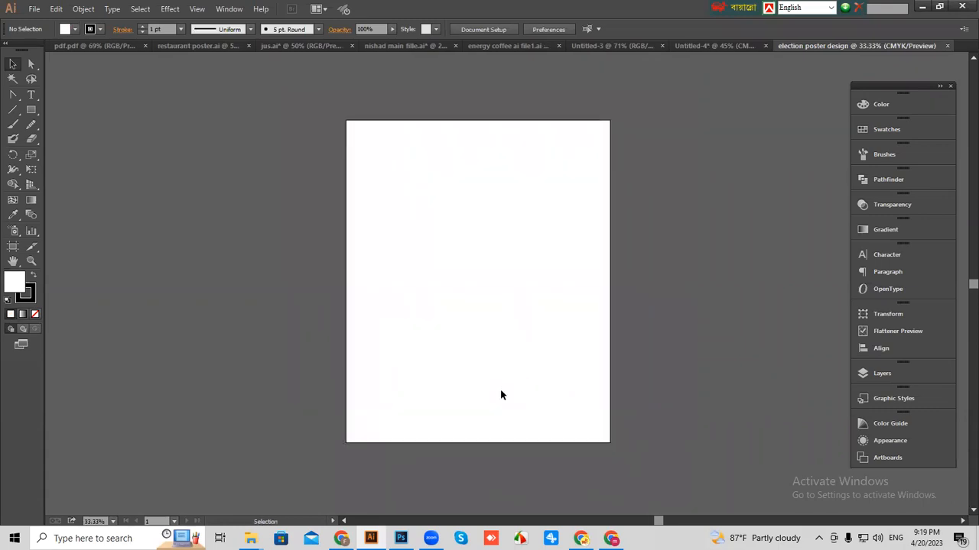
key(ctrl+equal)
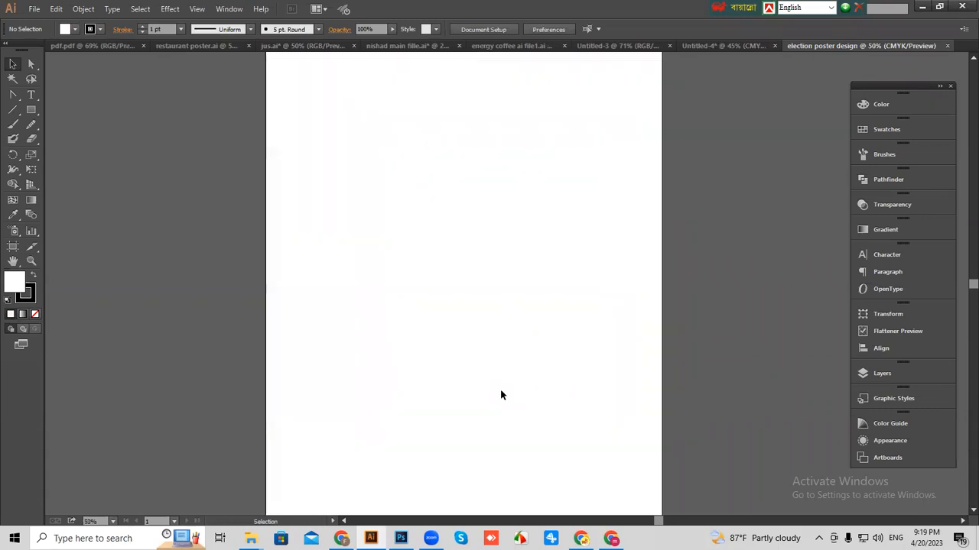
key(ctrl+minus)
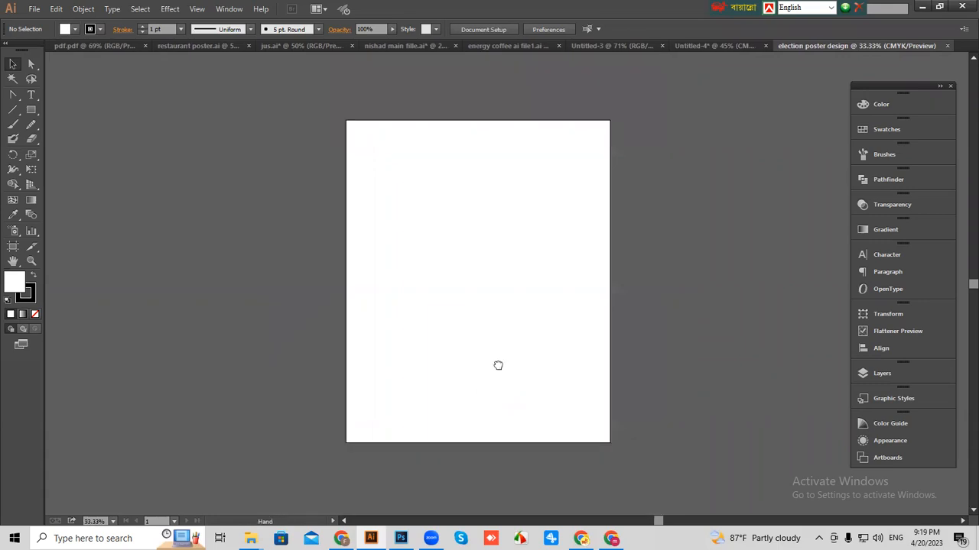
drag(498, 366, 492, 367)
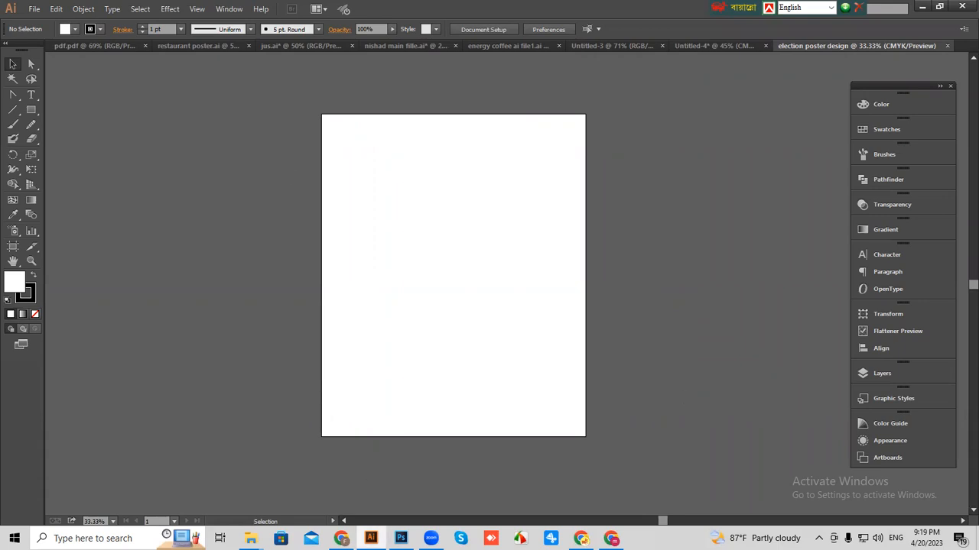
Switch to Chrome and search Google for "chairman picture" in a new tab.
key(alt+Tab)
click(312, 10)
click(233, 30)
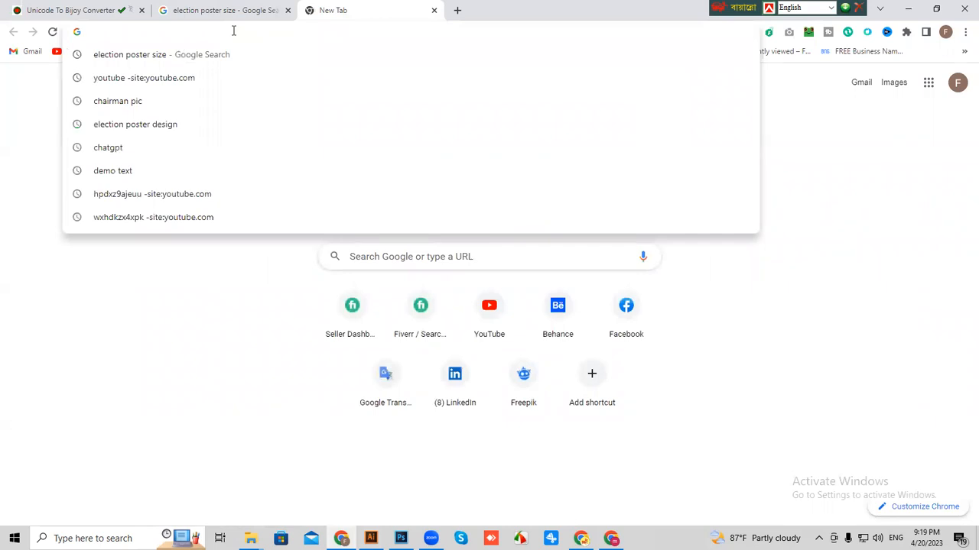
text(chair)
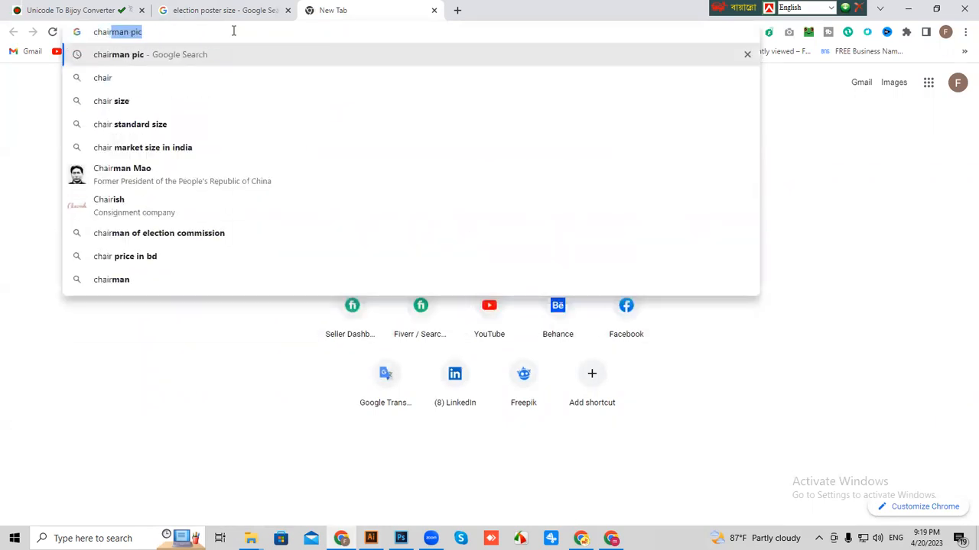
key(BackSpace)
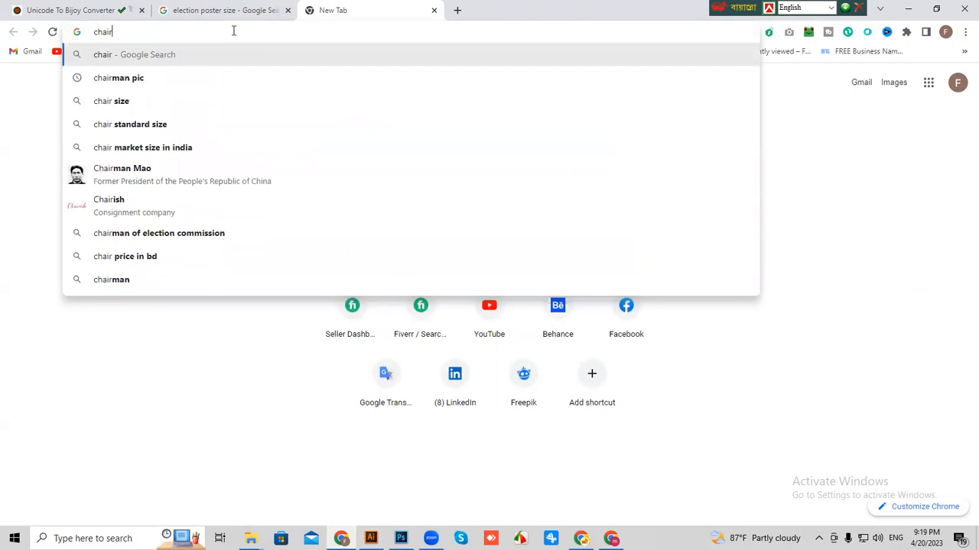
text(man pict)
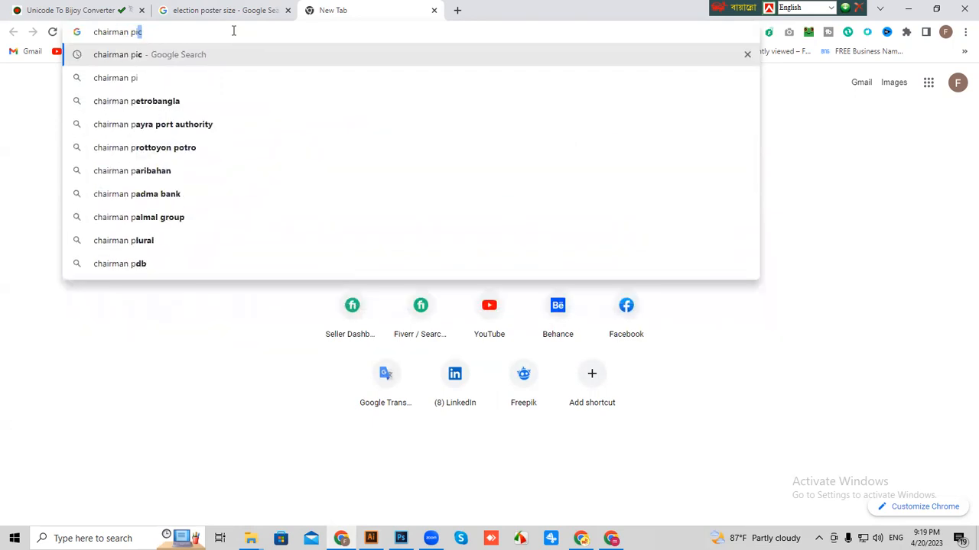
text(ure)
key(Return)
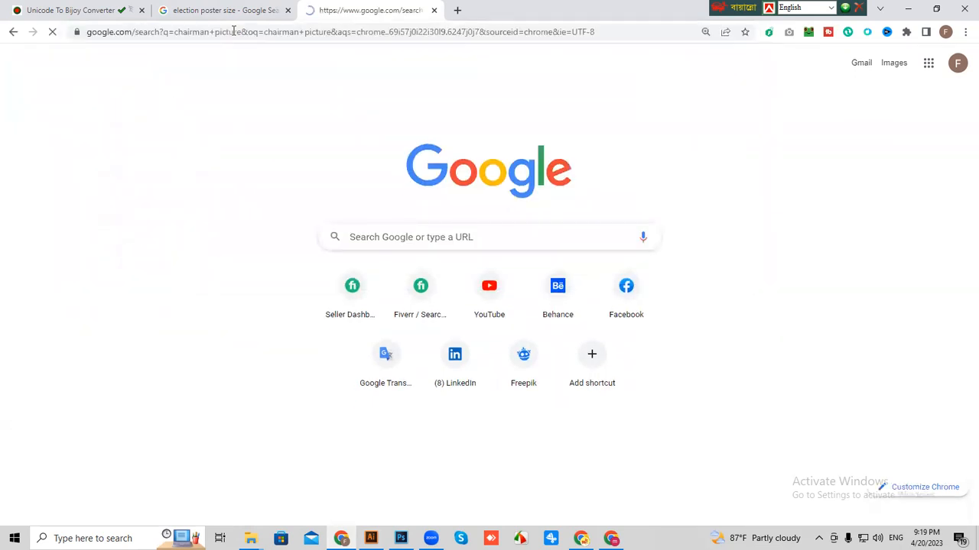
Open the image results for the chairman picture search and examine the Dhaka Tribune double portrait with its related images.
scroll(802, 171, down, 2)
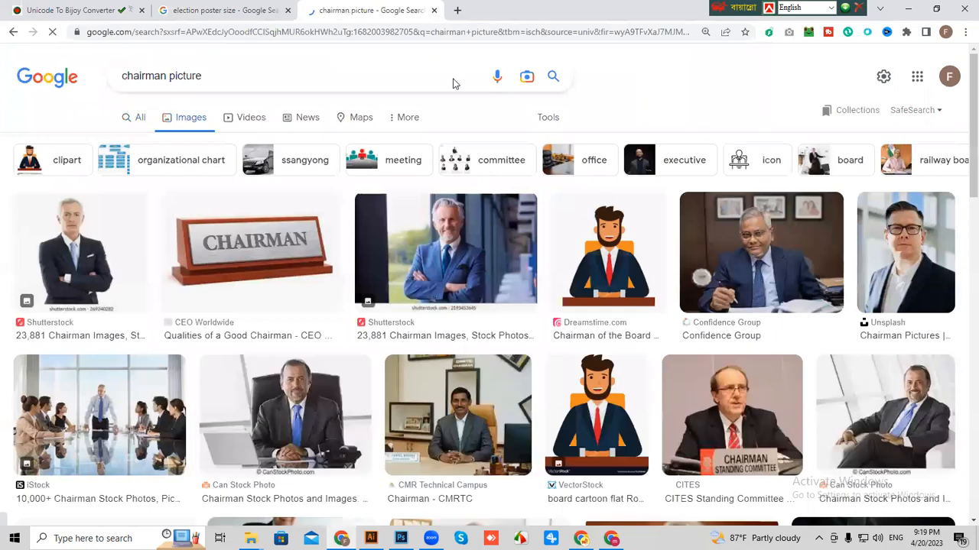
scroll(277, 346, down, 6)
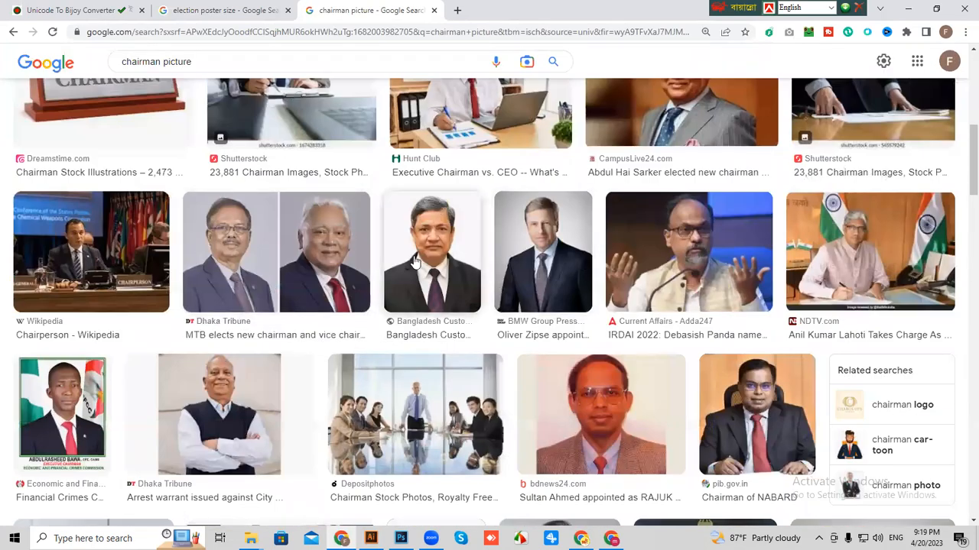
click(213, 269)
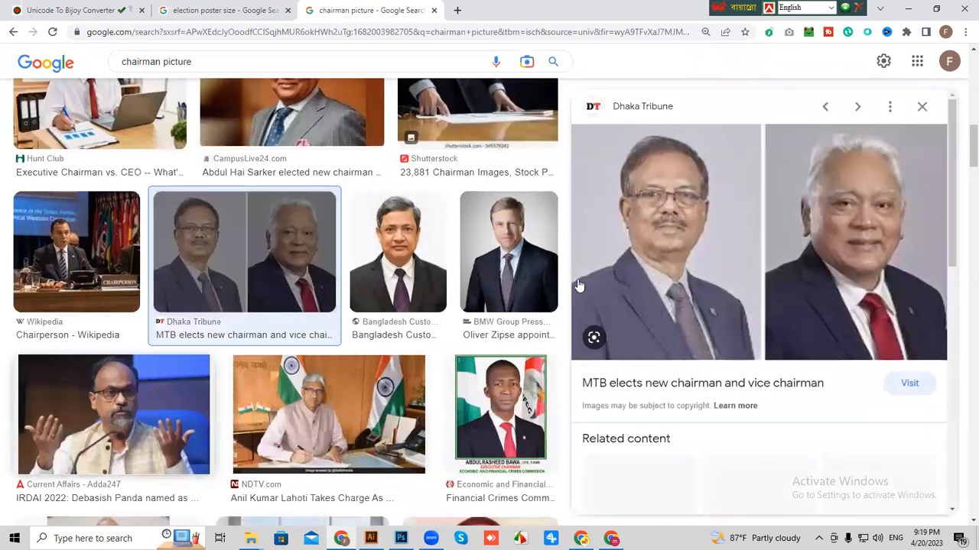
scroll(386, 280, down, 8)
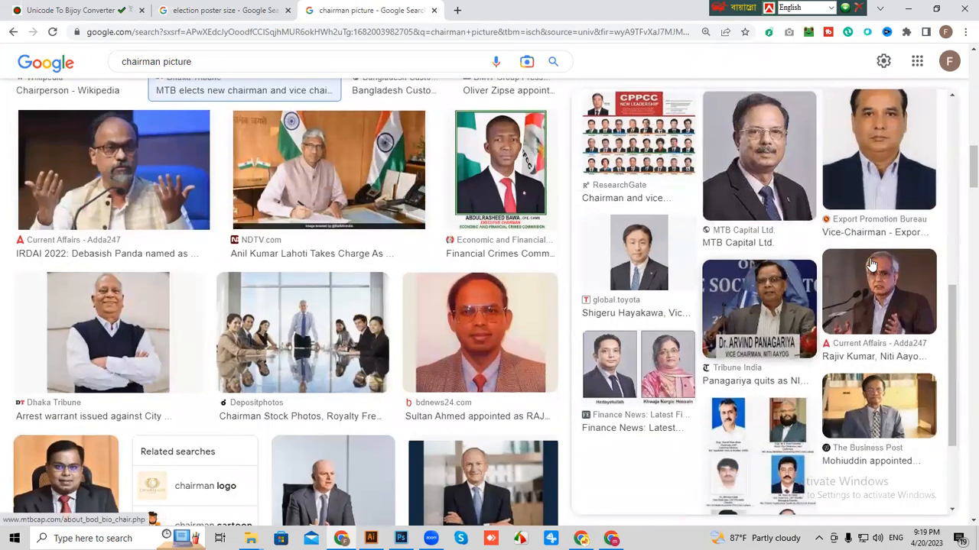
scroll(337, 377, down, 3)
scroll(526, 313, down, 1)
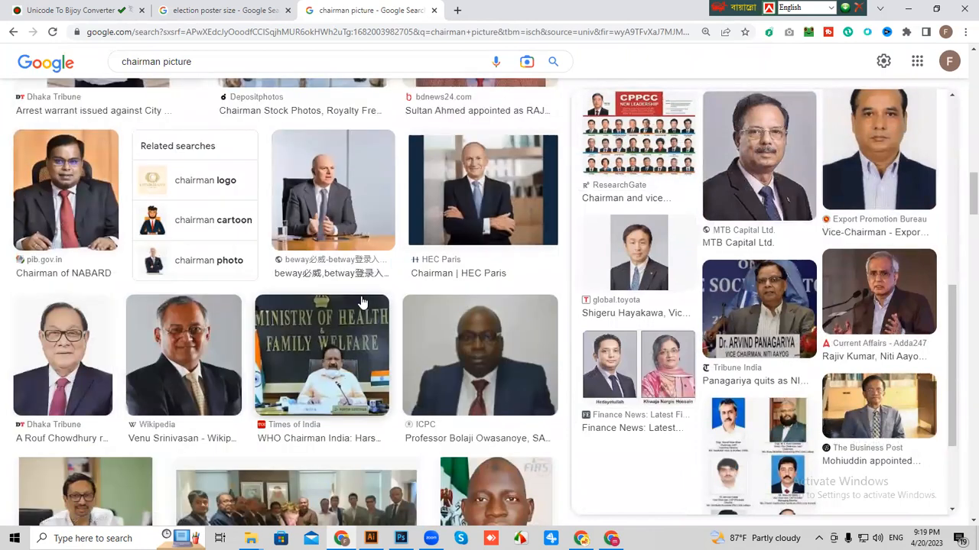
Preview the Dhaka Tribune portrait of the man in glasses and purple tie and look through its related images.
scroll(76, 339, down, 2)
click(30, 267)
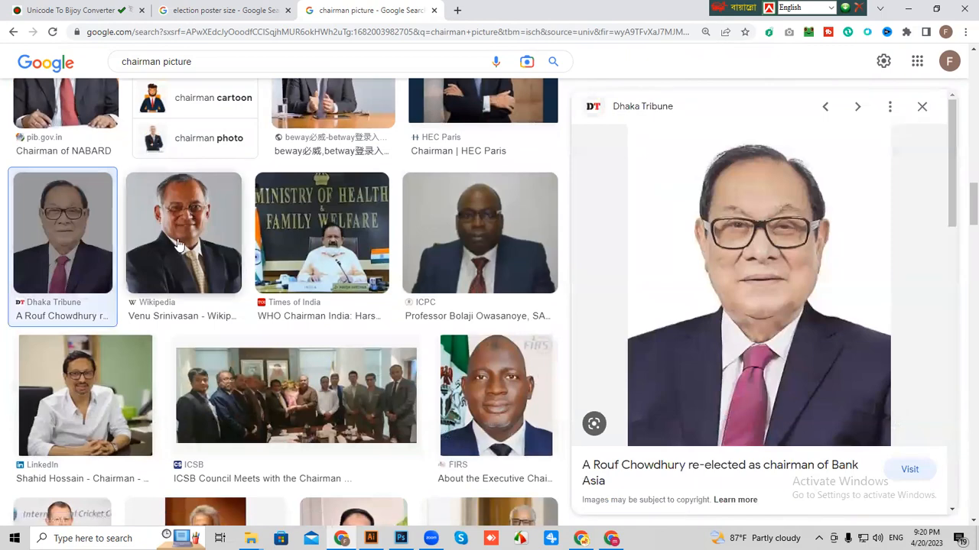
scroll(795, 295, down, 4)
scroll(784, 408, down, 4)
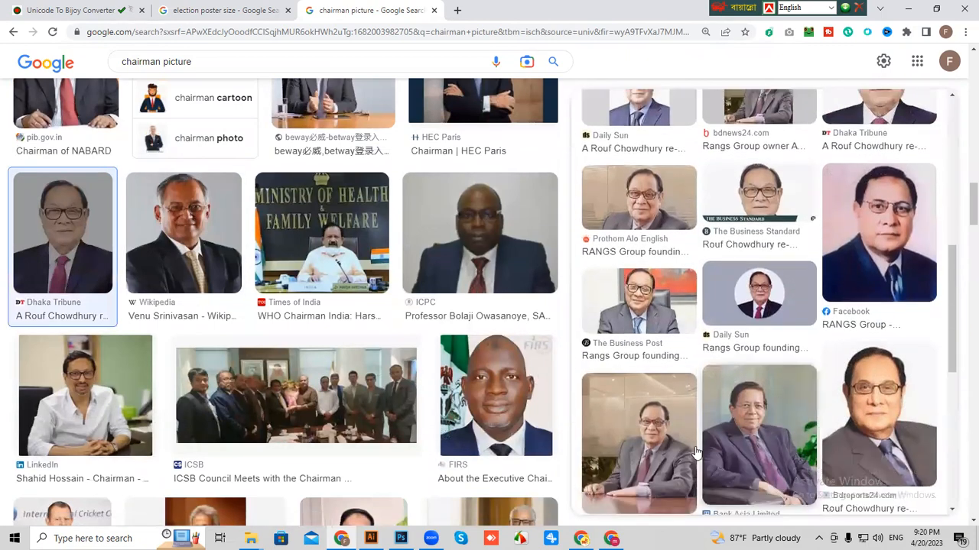
scroll(732, 417, up, 9)
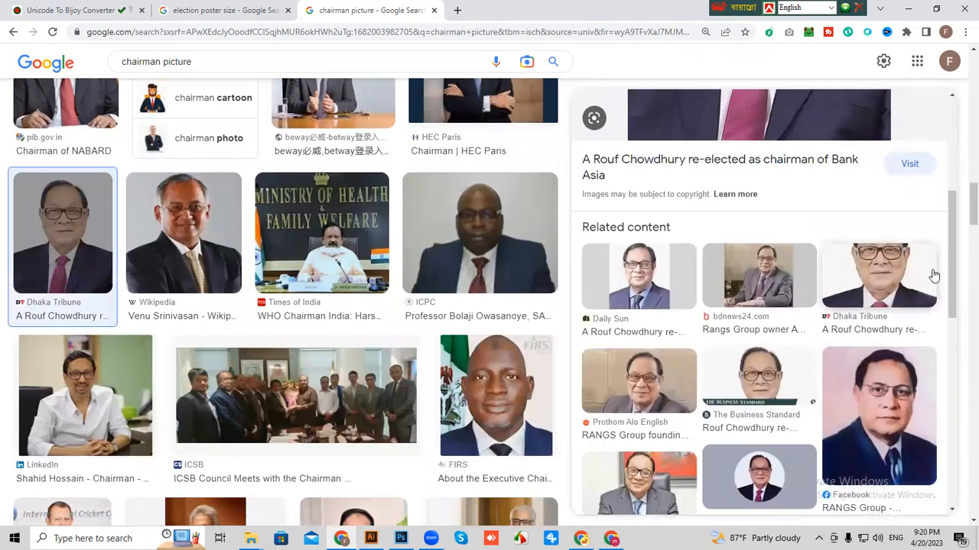
scroll(413, 372, up, 2)
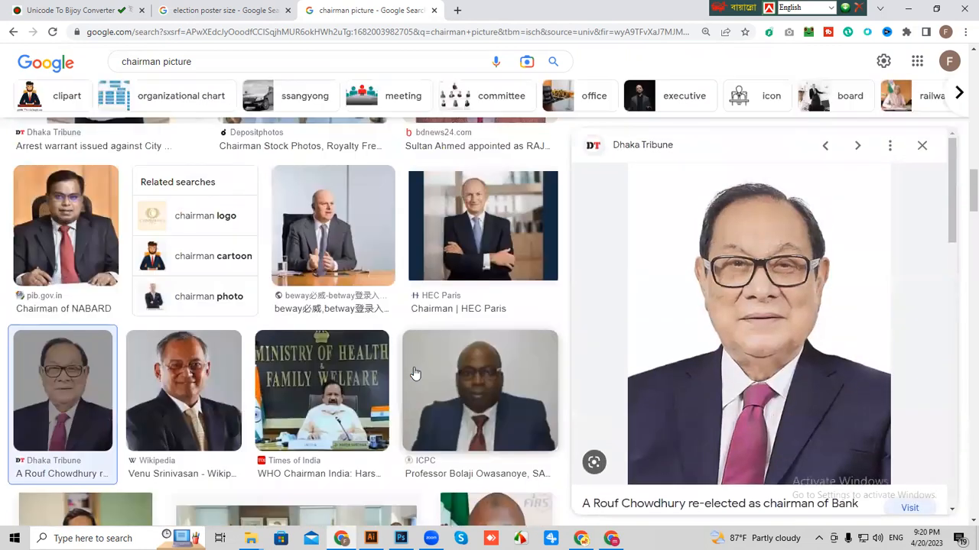
scroll(414, 372, up, 1)
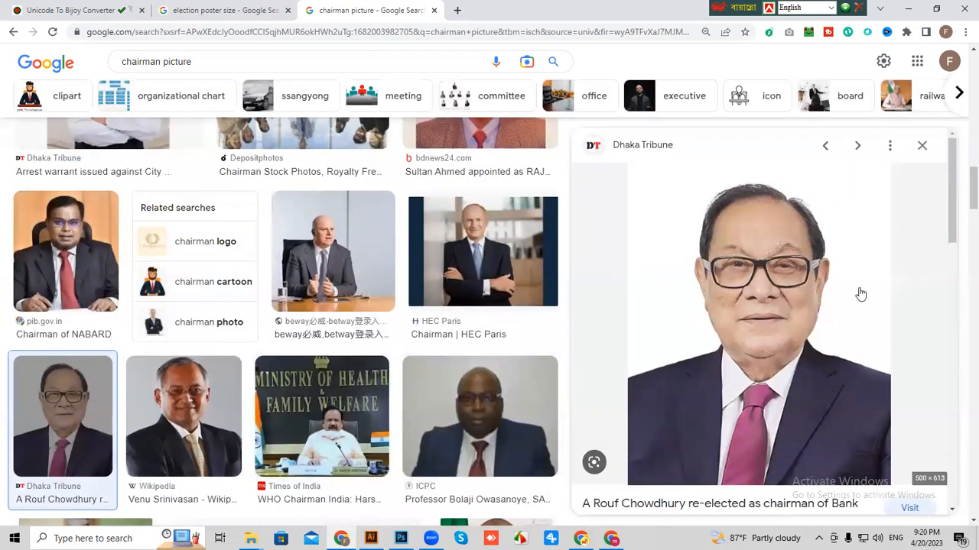
scroll(760, 312, down, 3)
scroll(762, 354, up, 2)
scroll(788, 186, up, 2)
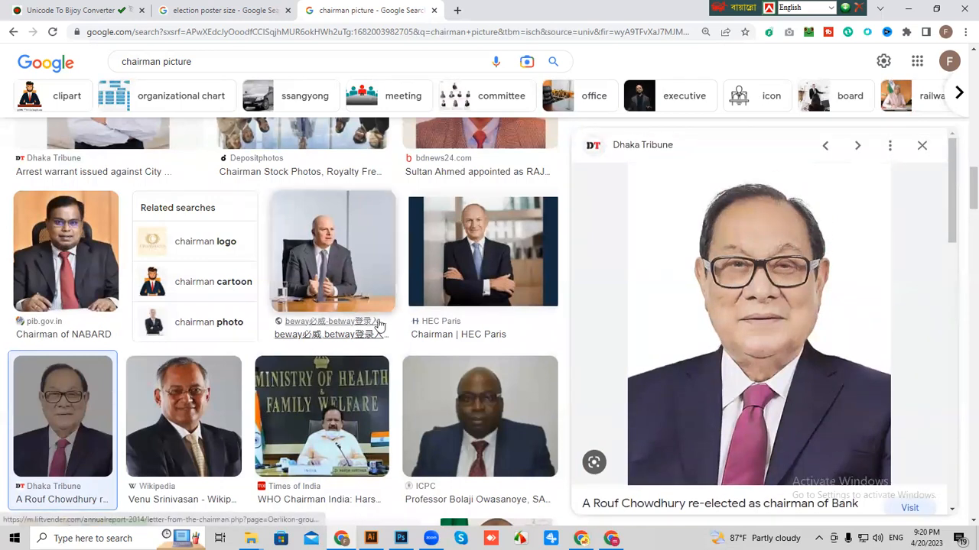
Preview the Bangladesh Customs portrait of the man in a dark suit and look through its related images.
scroll(683, 343, up, 2)
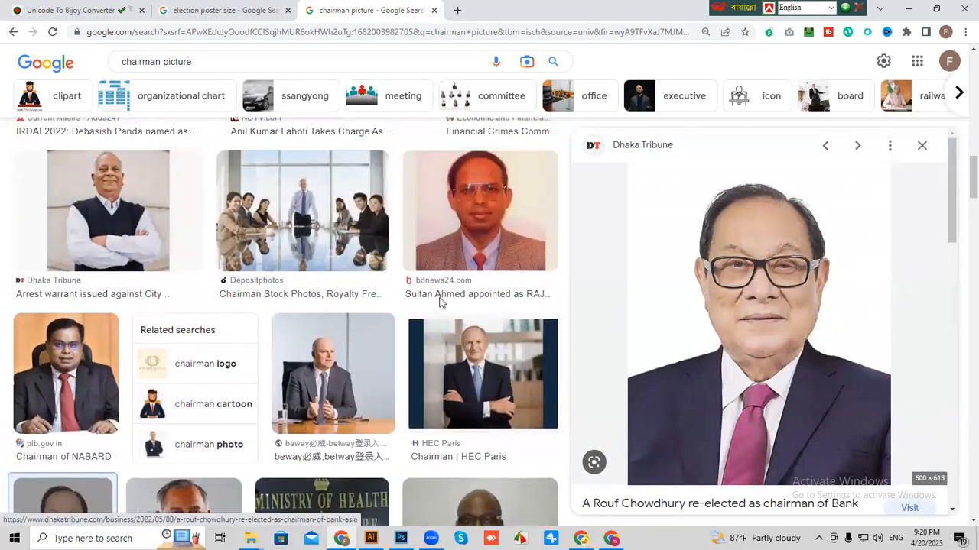
scroll(293, 345, up, 5)
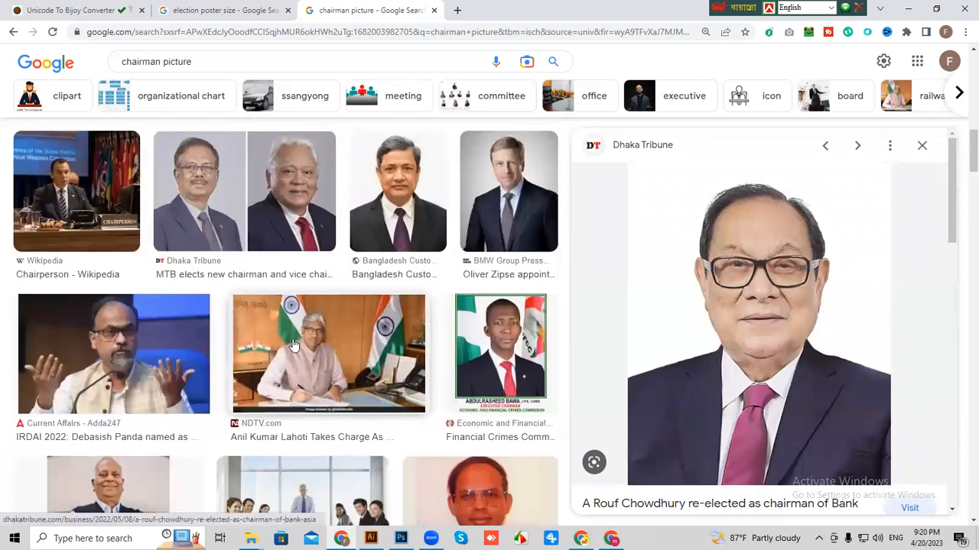
scroll(292, 344, up, 3)
click(382, 386)
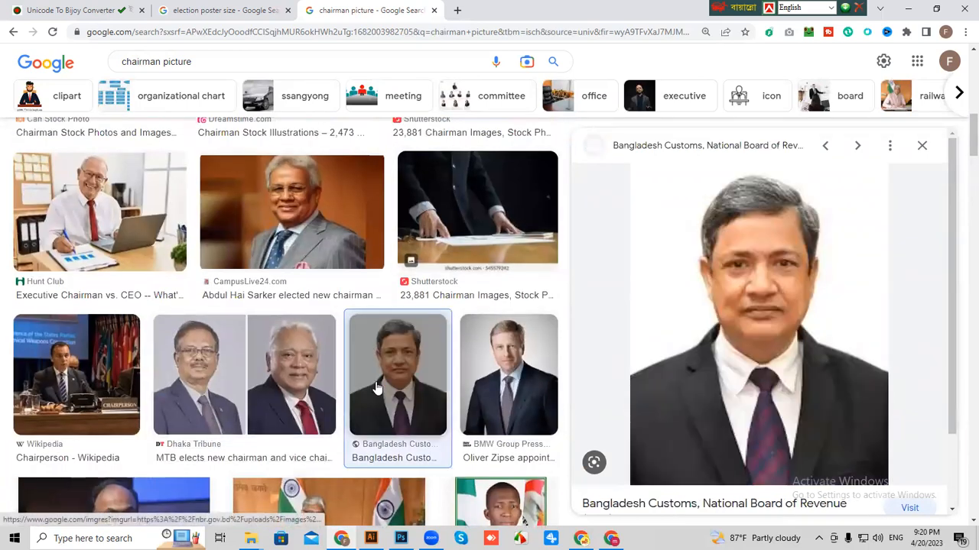
scroll(769, 323, down, 5)
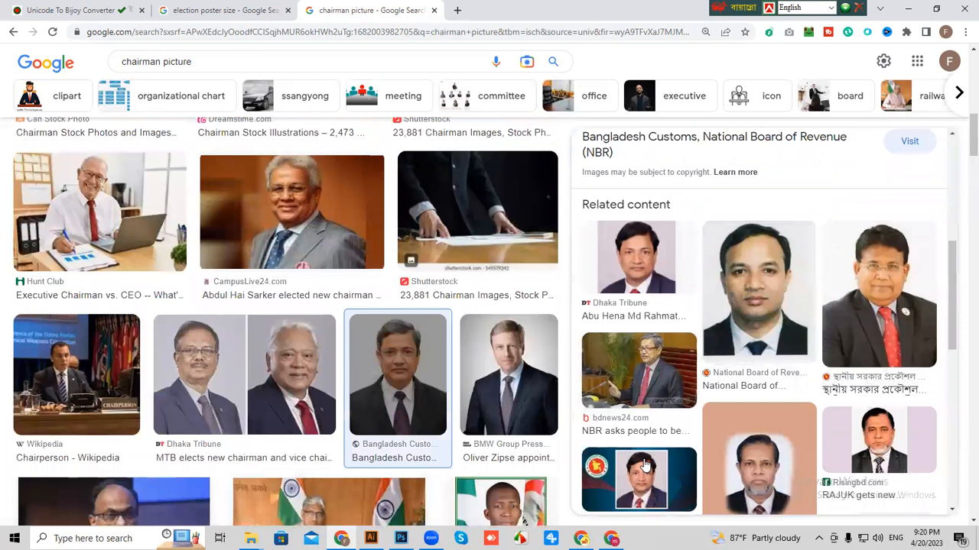
scroll(678, 405, down, 3)
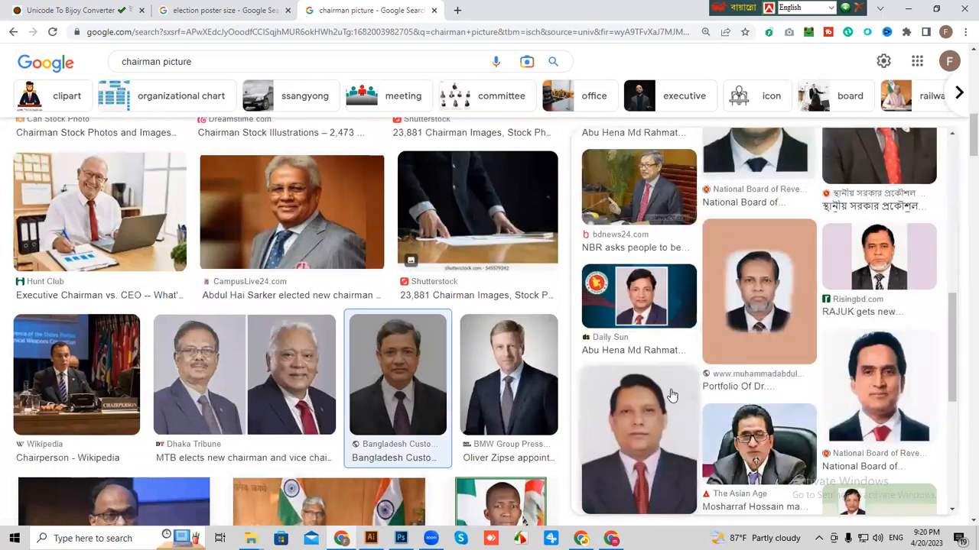
Refine the image search to "black white chairman picture" and look through the results for a suitable candidate portrait.
click(123, 62)
text(blac)
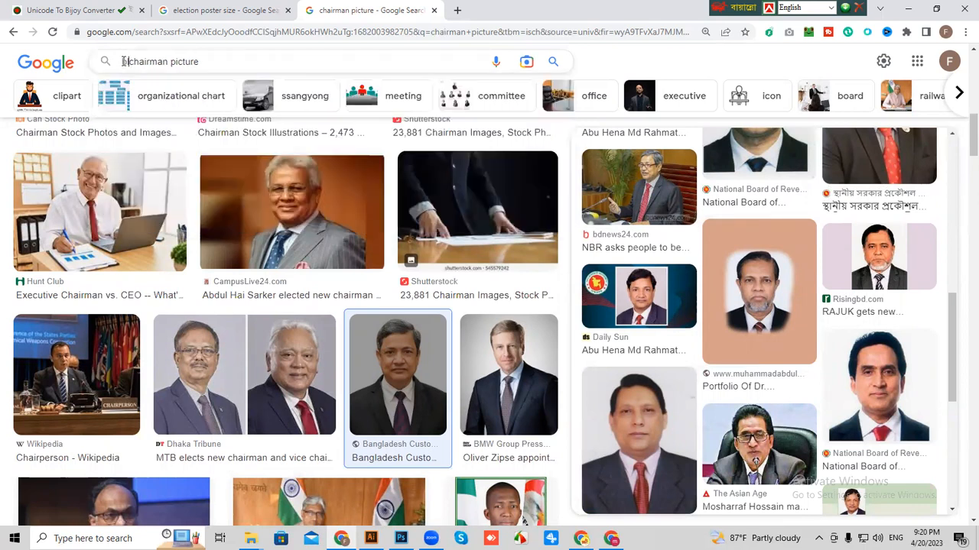
text(k whis)
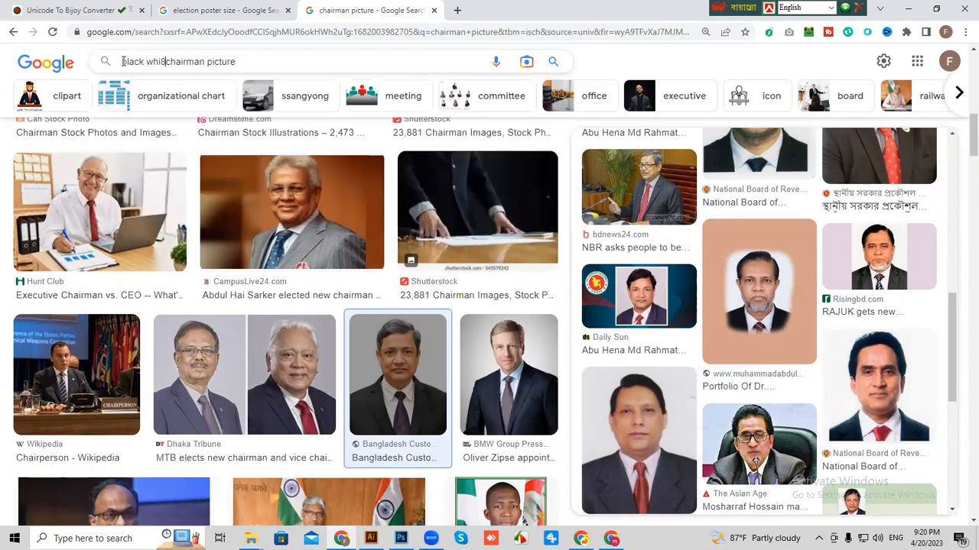
key(BackSpace)
text(te)
key(Return)
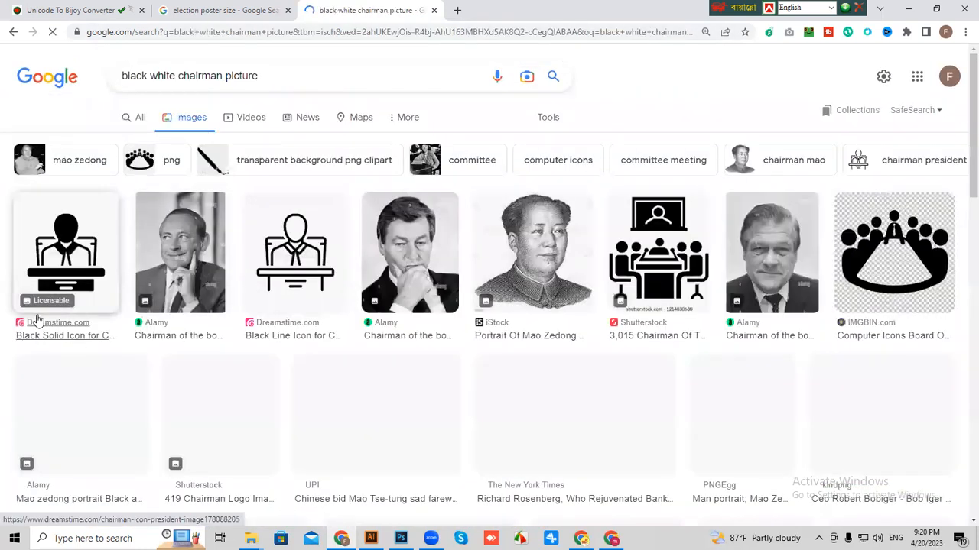
scroll(46, 295, down, 2)
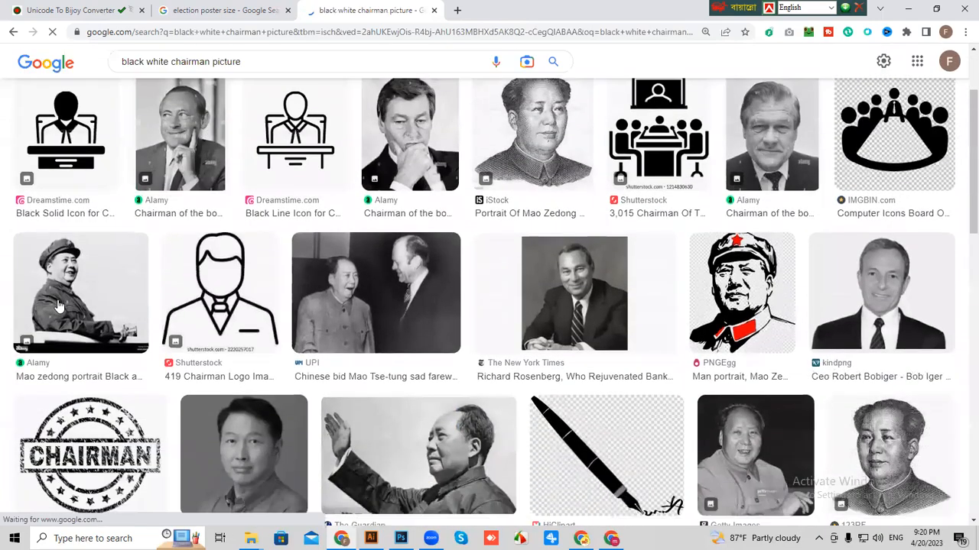
scroll(46, 294, down, 4)
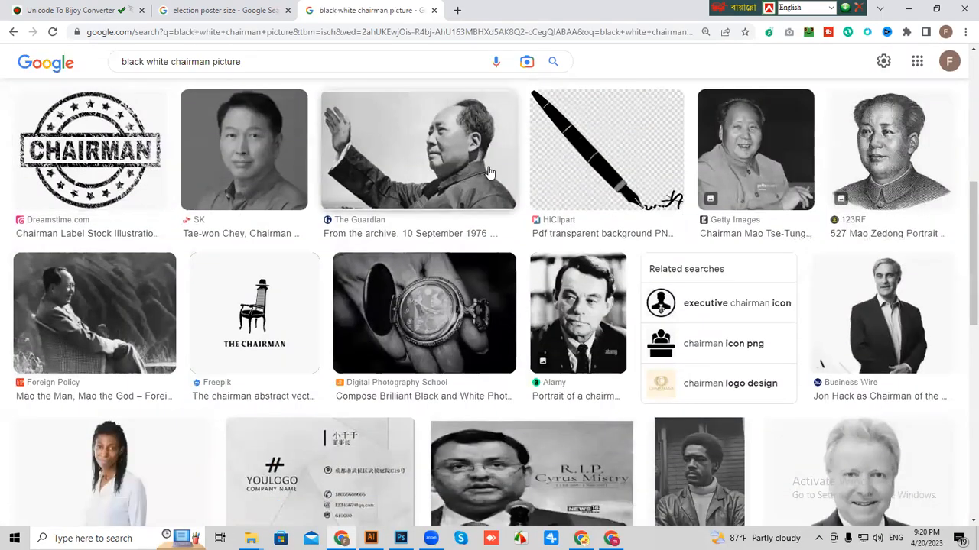
scroll(489, 172, down, 10)
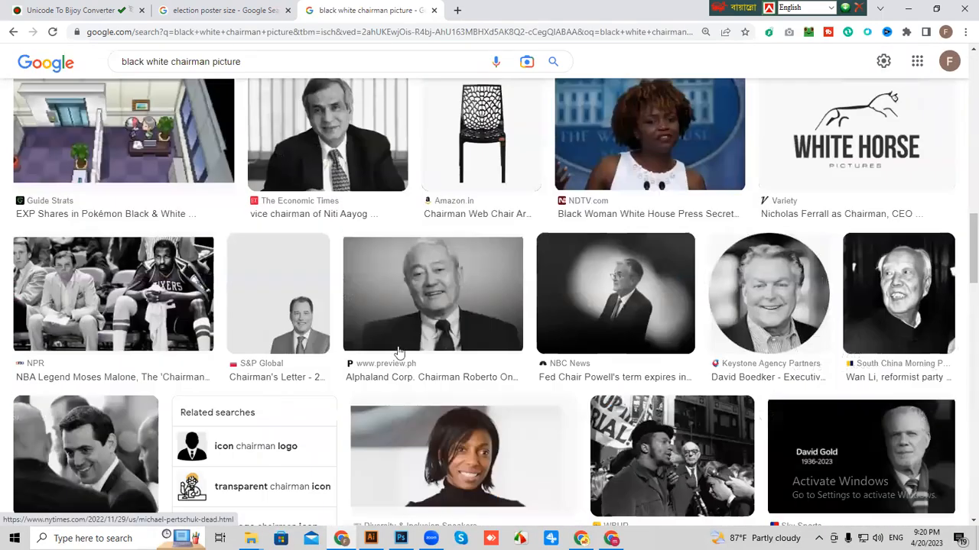
scroll(283, 358, down, 3)
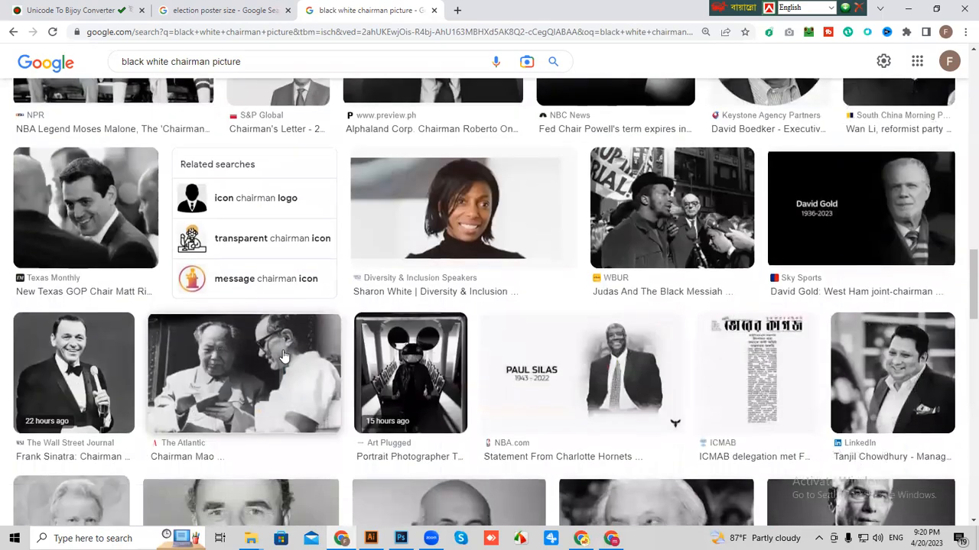
scroll(282, 355, down, 4)
scroll(89, 334, down, 2)
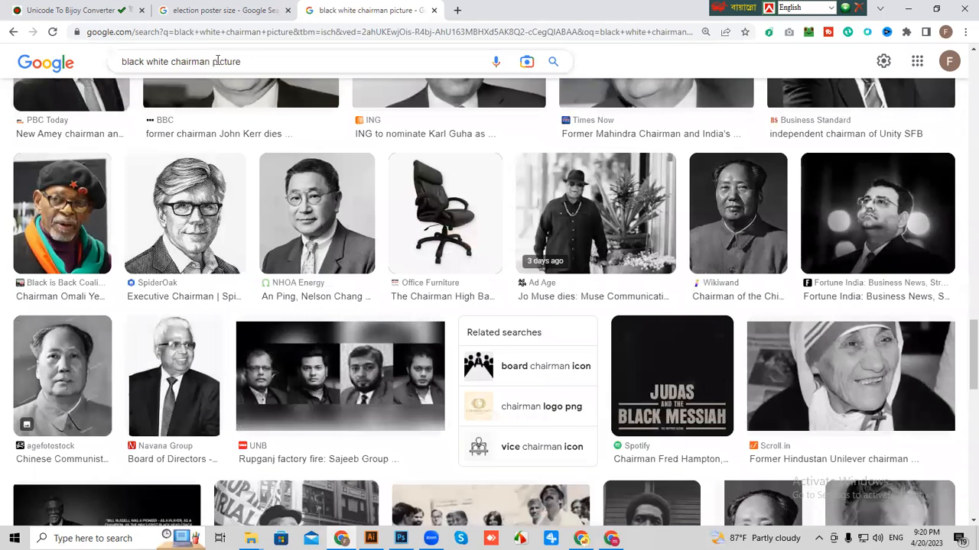
Try an image search for "black white member picture", skim the results and return to the chairman results.
drag(210, 61, 181, 61)
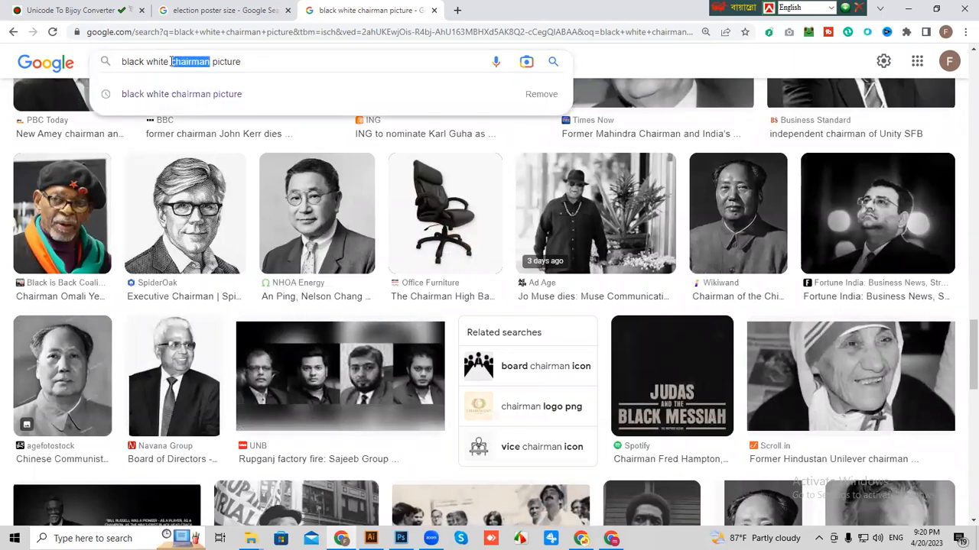
text(member)
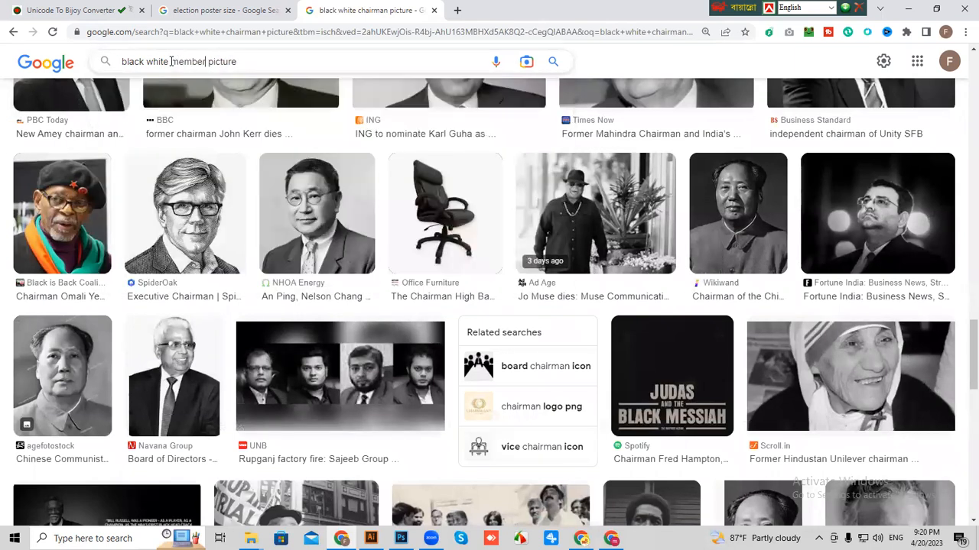
key(Return)
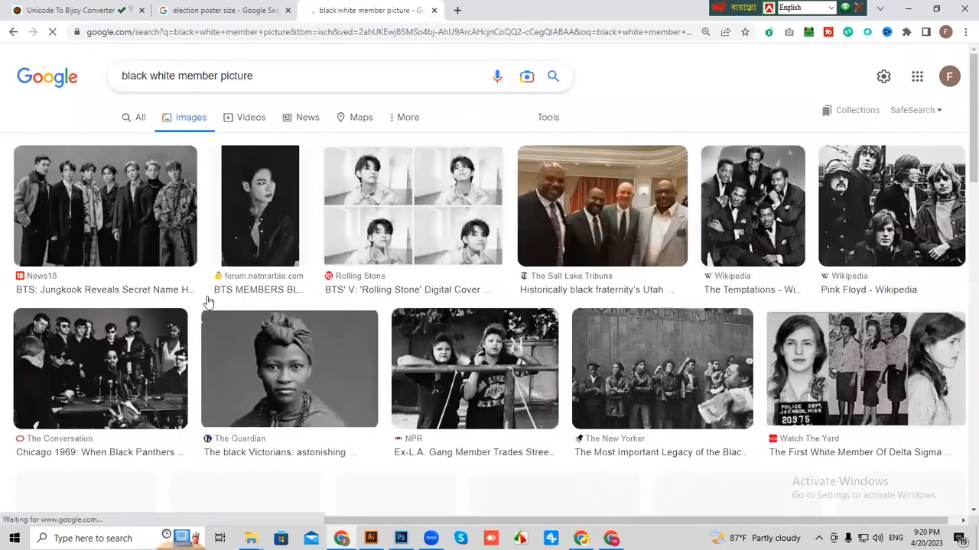
scroll(218, 290, down, 5)
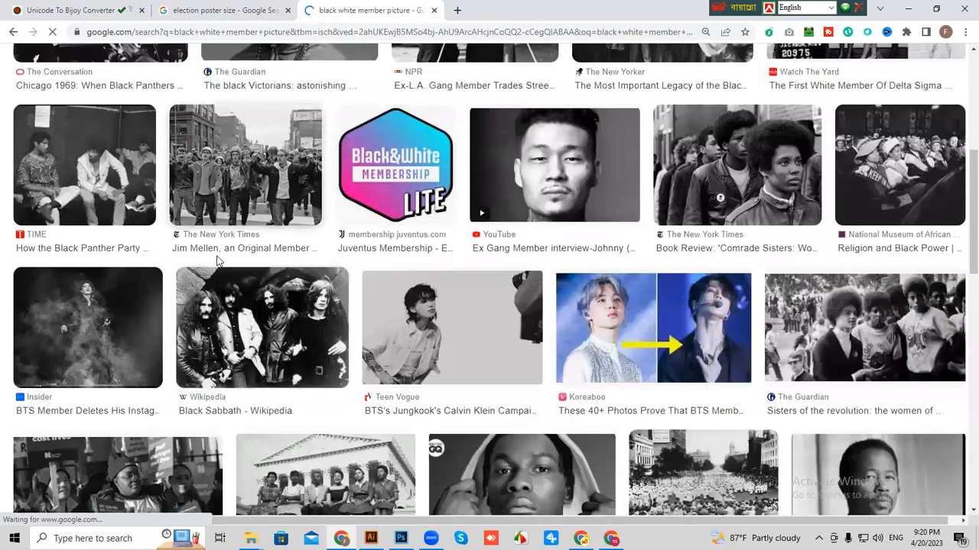
scroll(374, 289, up, 2)
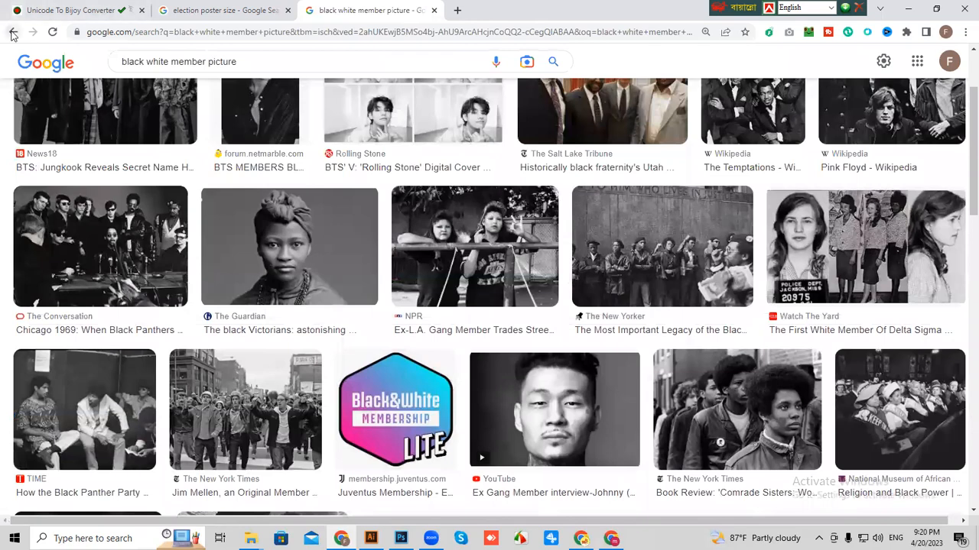
key(alt+Left)
scroll(374, 289, up, 6)
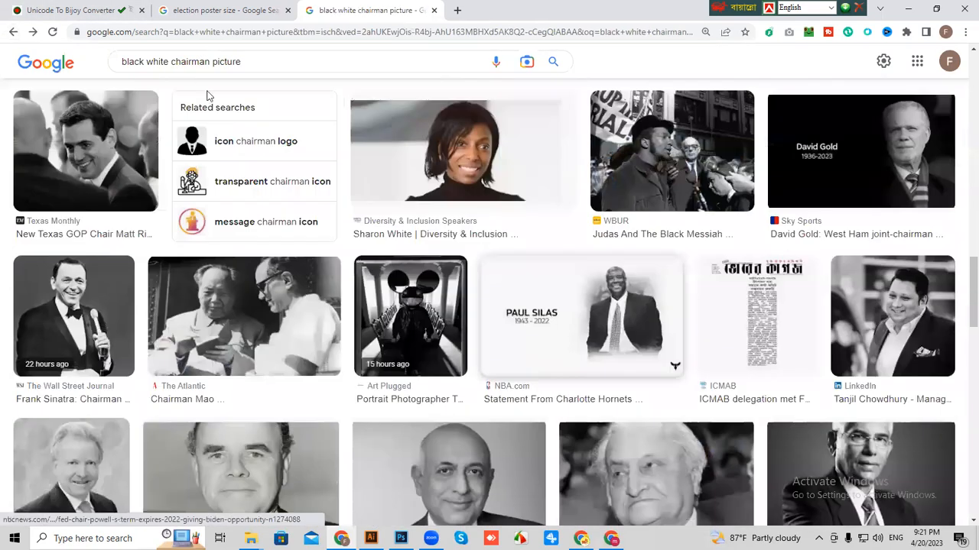
Refine the image search to "black white bangladeshi chairman picture" and look over the first portraits.
click(172, 62)
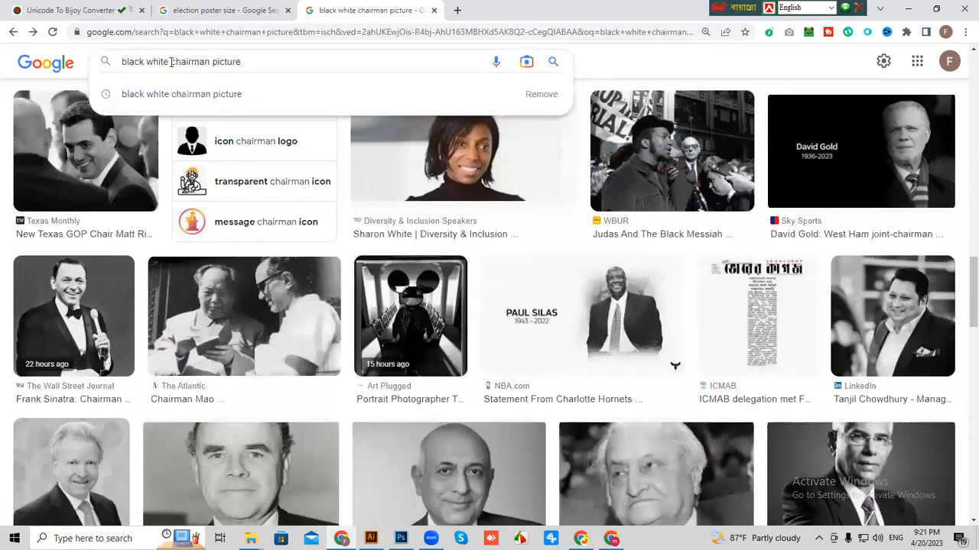
text(bang)
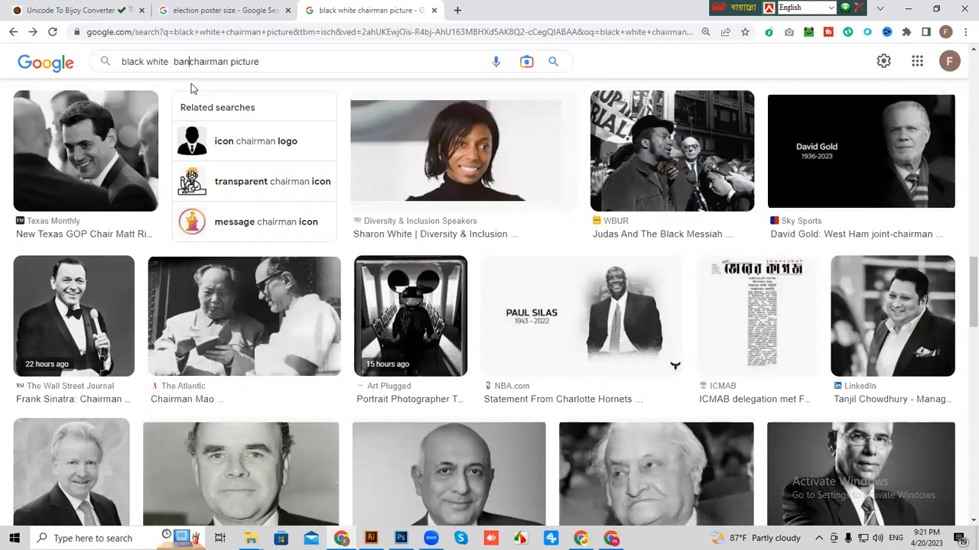
text(lade)
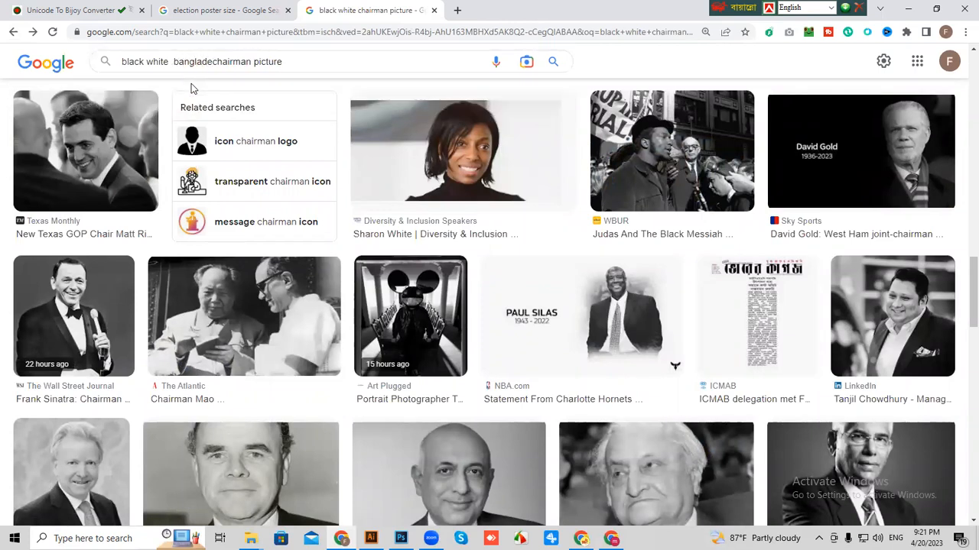
text(shi)
key(Return)
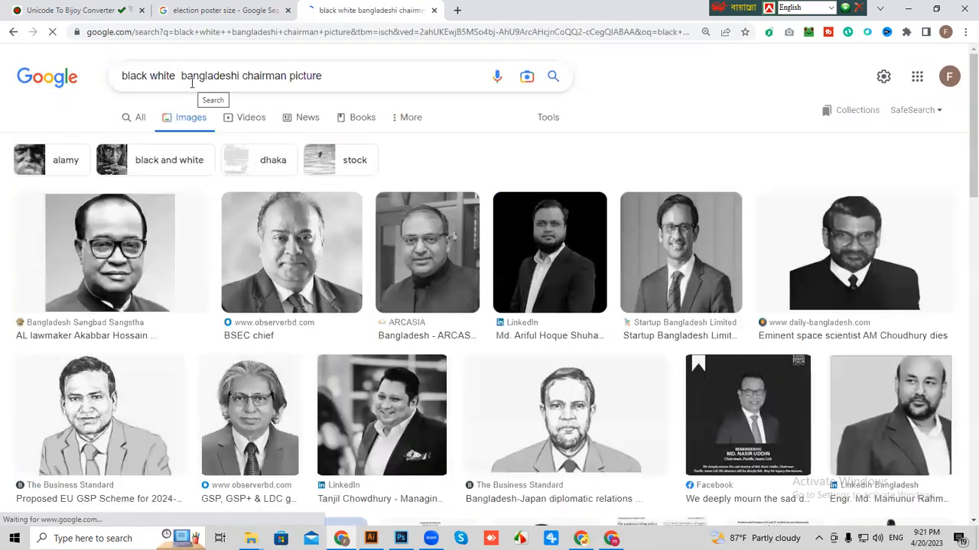
scroll(506, 244, down, 1)
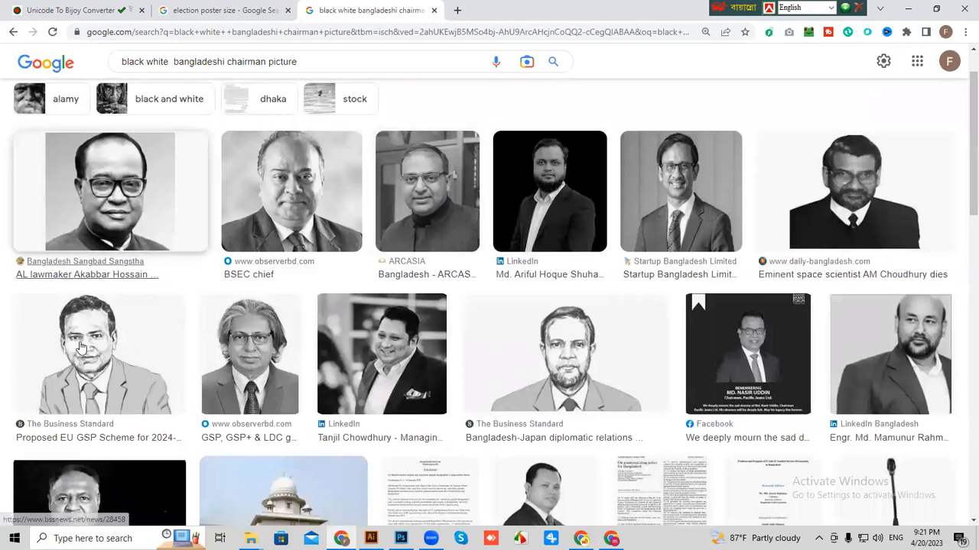
Preview the BSEC chief portrait, skim its related images and look further through the black and white chairman results.
click(268, 218)
scroll(688, 419, down, 8)
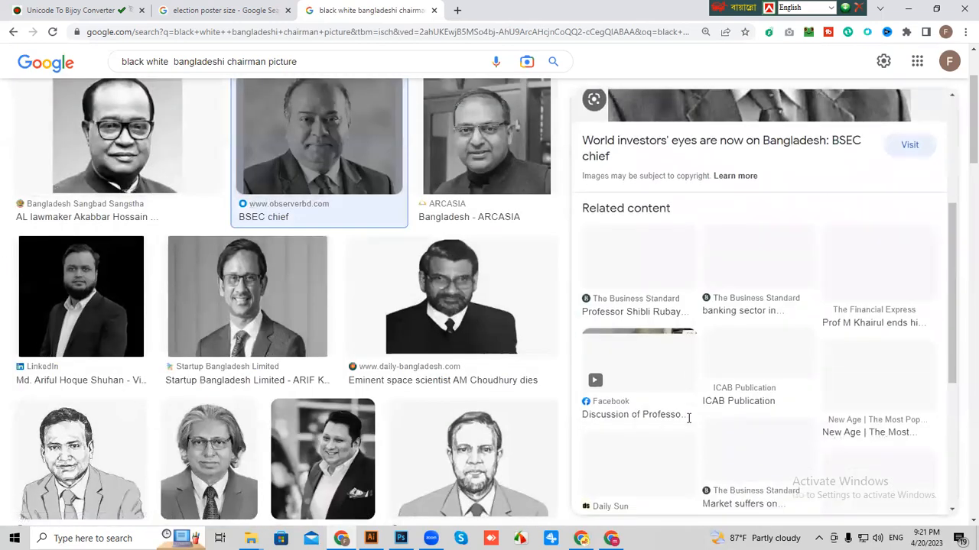
scroll(424, 417, down, 5)
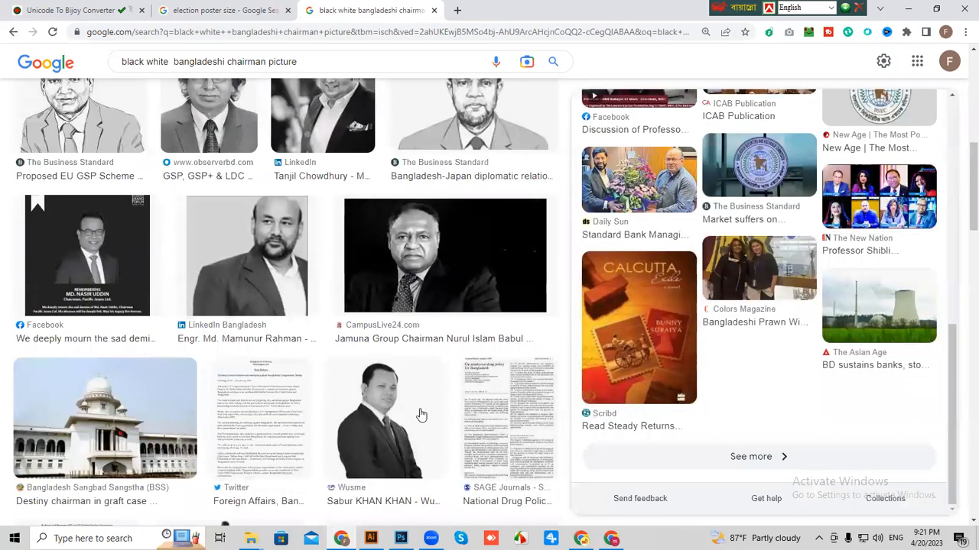
scroll(316, 327, down, 9)
scroll(316, 326, up, 6)
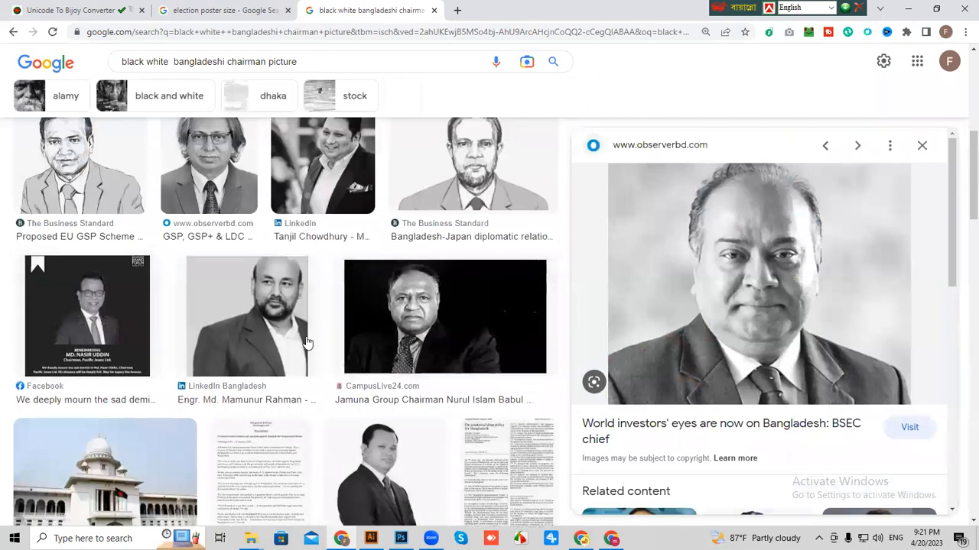
scroll(260, 339, up, 3)
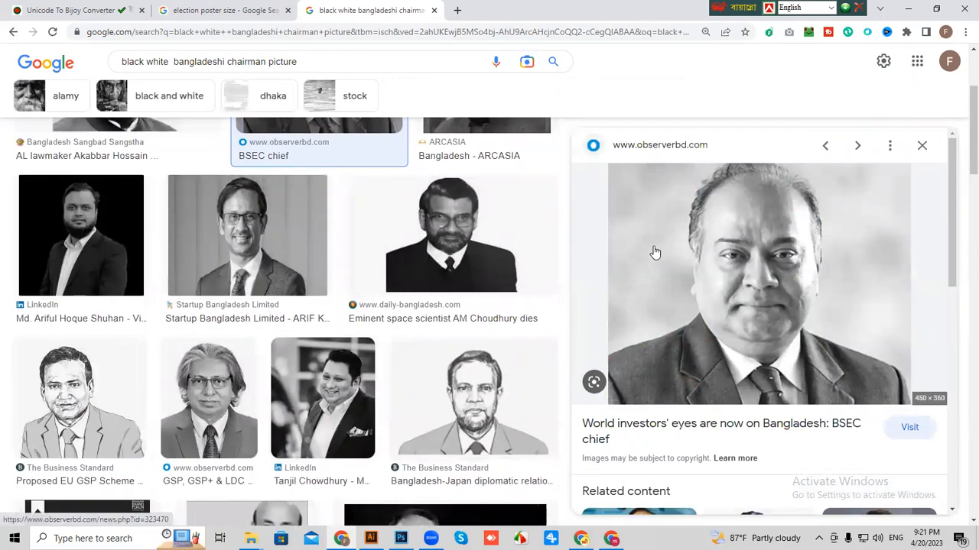
Open the daily-bangladesh.com portrait of the bearded man in glasses and save it as a JPEG image to the Desktop.
click(451, 233)
scroll(844, 400, down, 3)
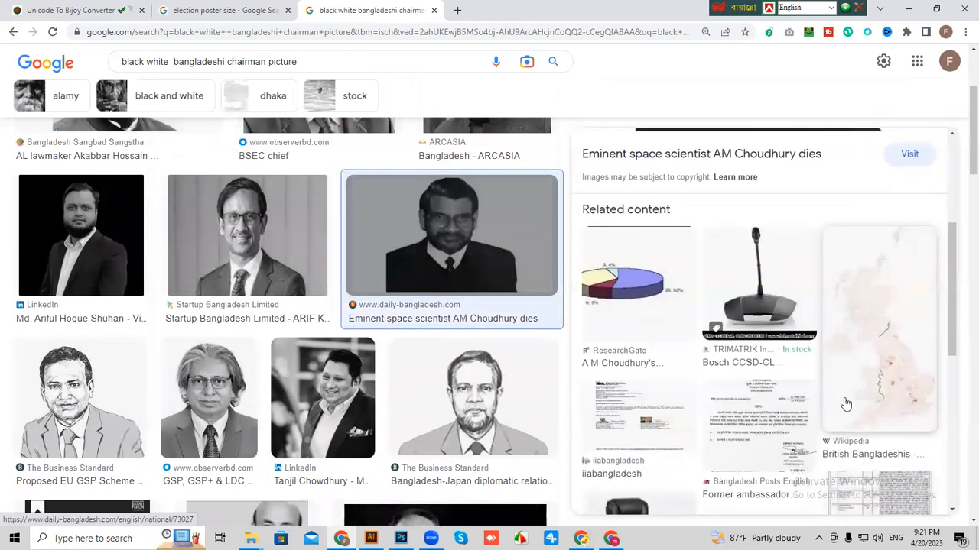
scroll(844, 400, up, 3)
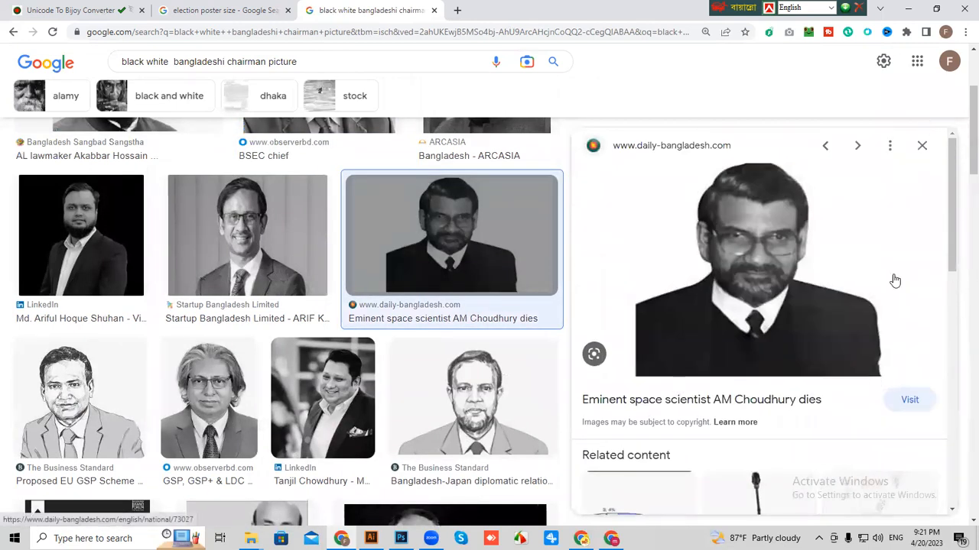
right_click(682, 205)
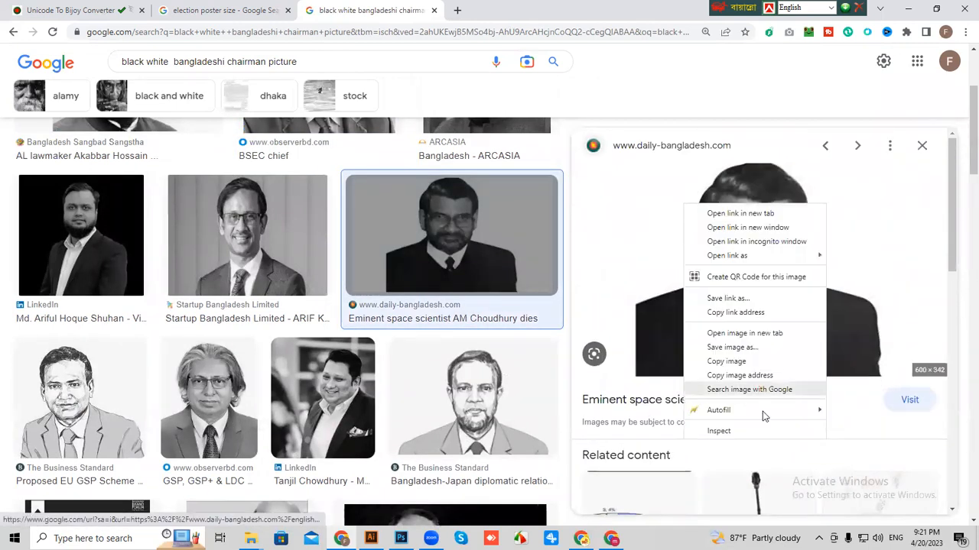
click(732, 347)
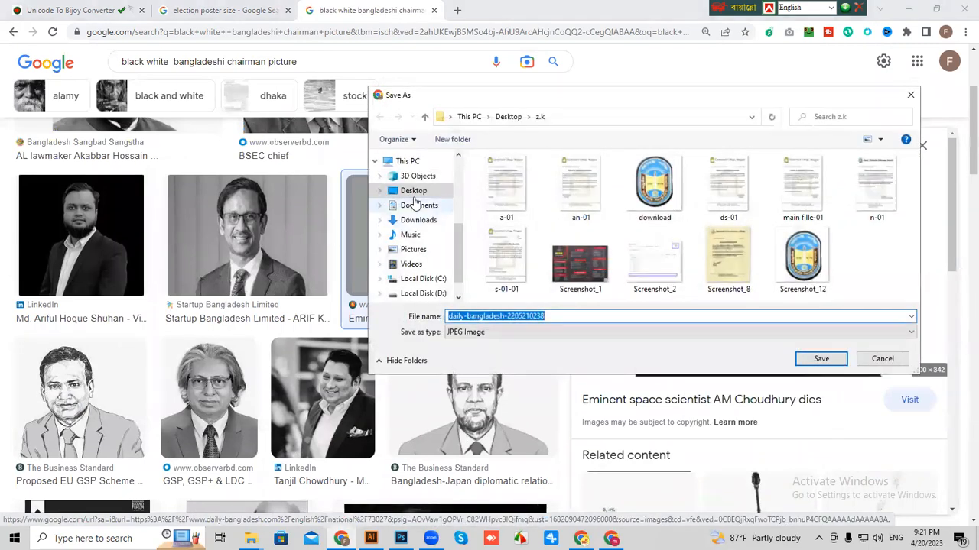
click(413, 191)
click(817, 359)
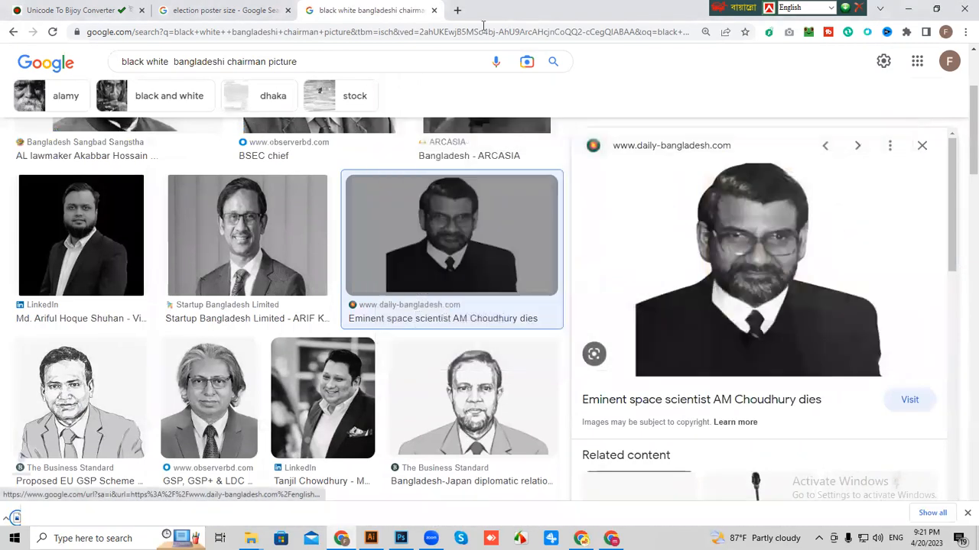
Search for "background remove.bg" in a new browser tab and open the remove.bg site.
click(457, 10)
click(389, 31)
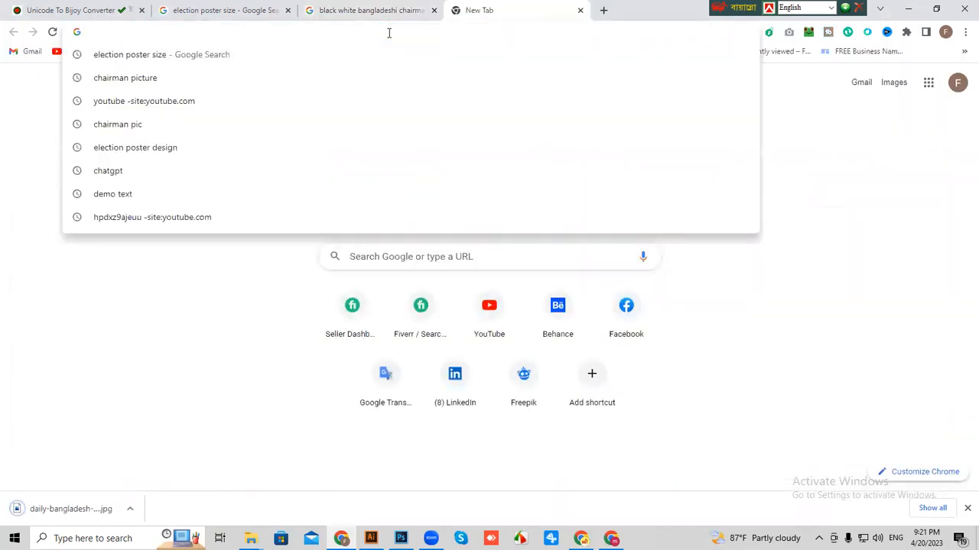
text(background remove.bg)
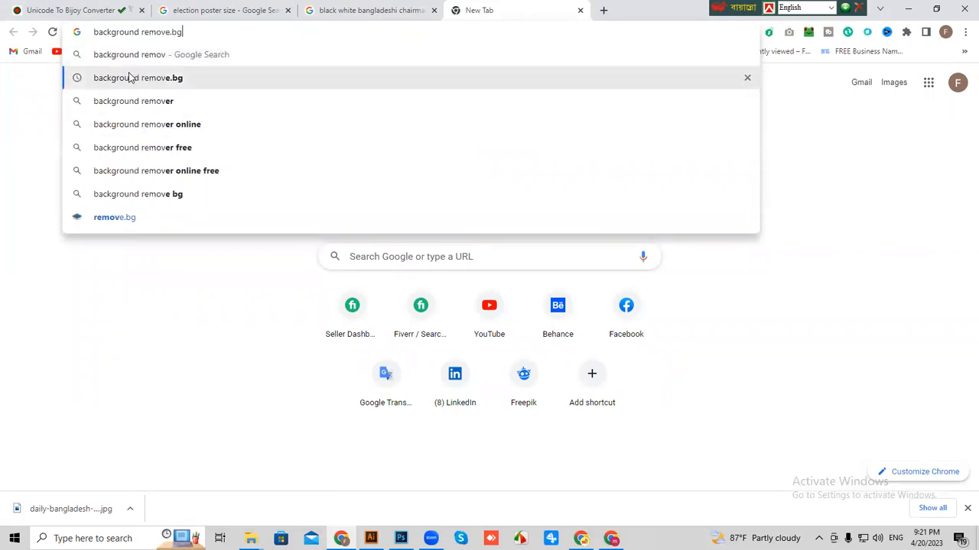
click(130, 77)
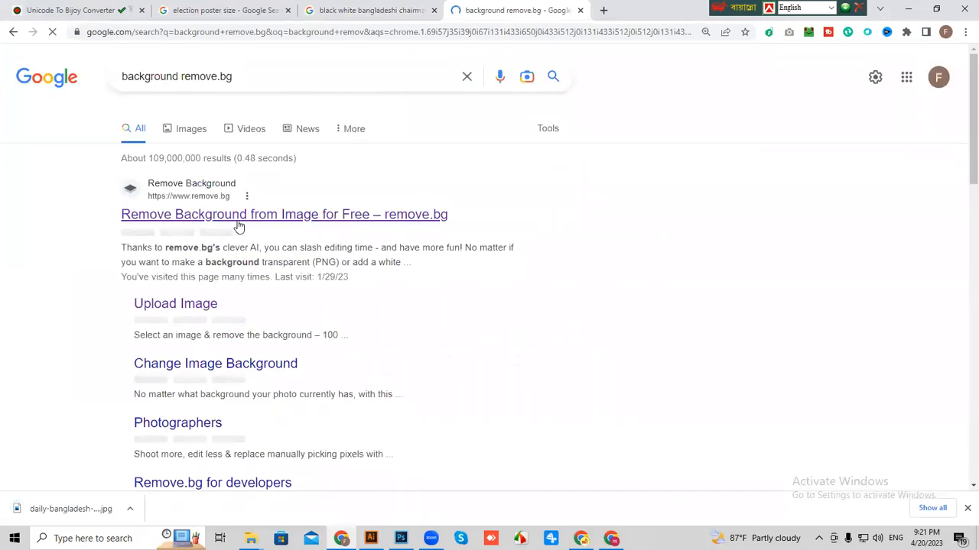
click(237, 217)
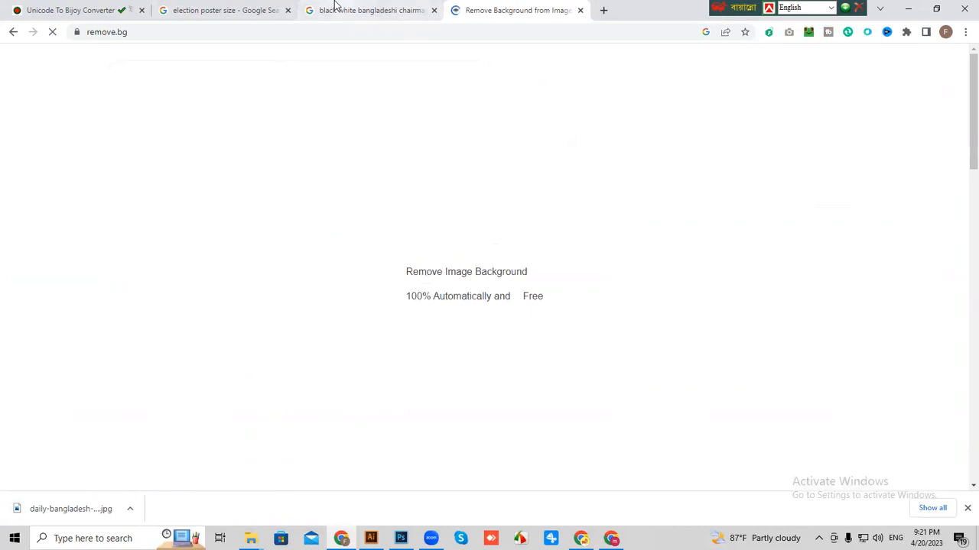
click(674, 302)
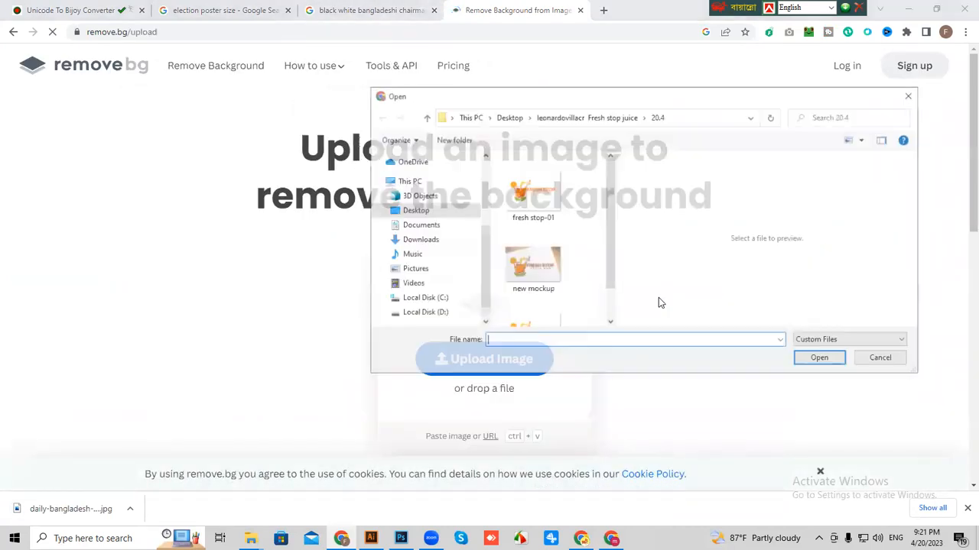
click(430, 216)
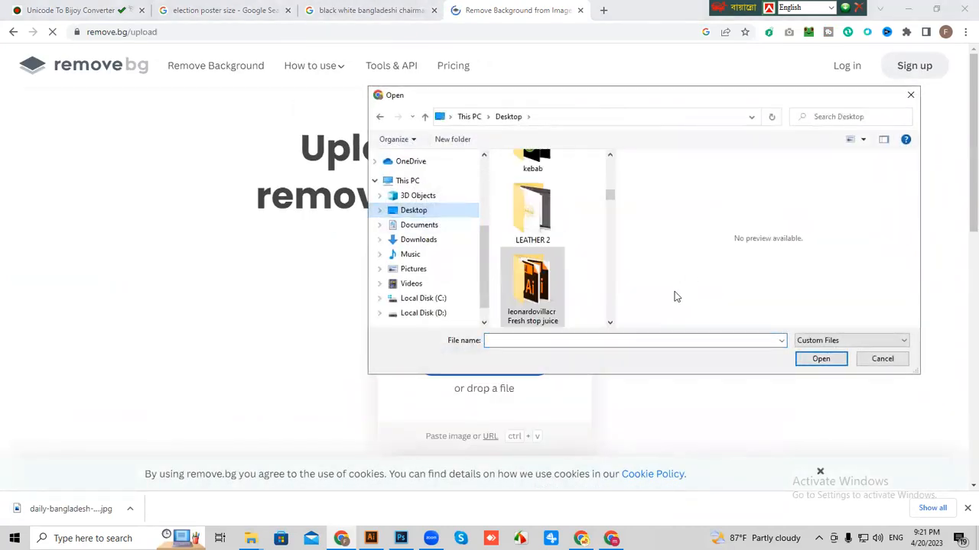
click(882, 359)
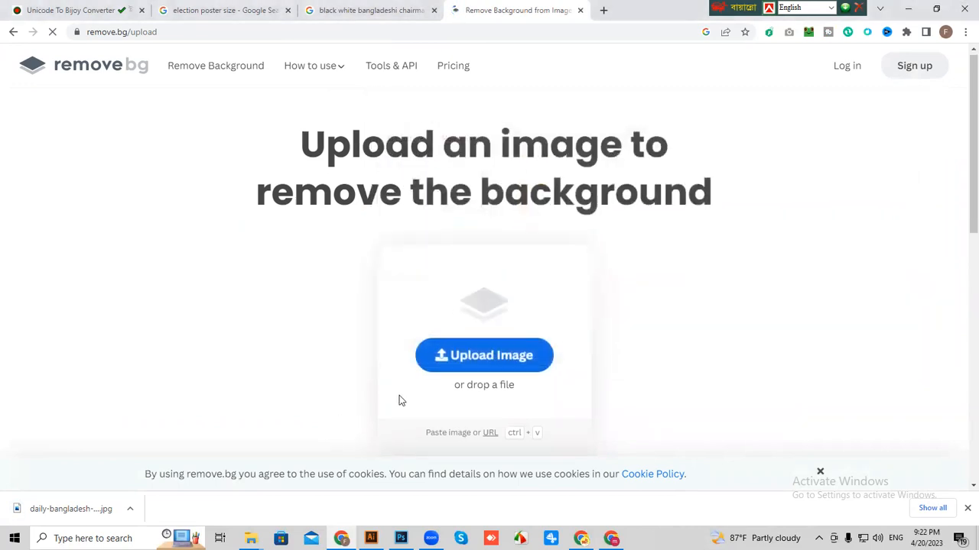
Upload the saved daily-bangladesh portrait from the desktop to remove.bg and download the preview image without its background.
scroll(359, 401, down, 1)
click(909, 10)
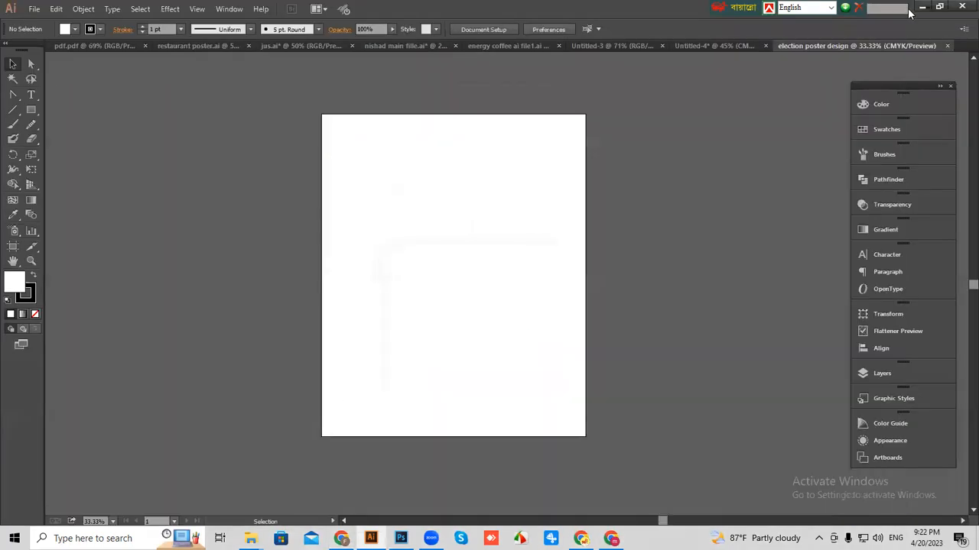
click(921, 8)
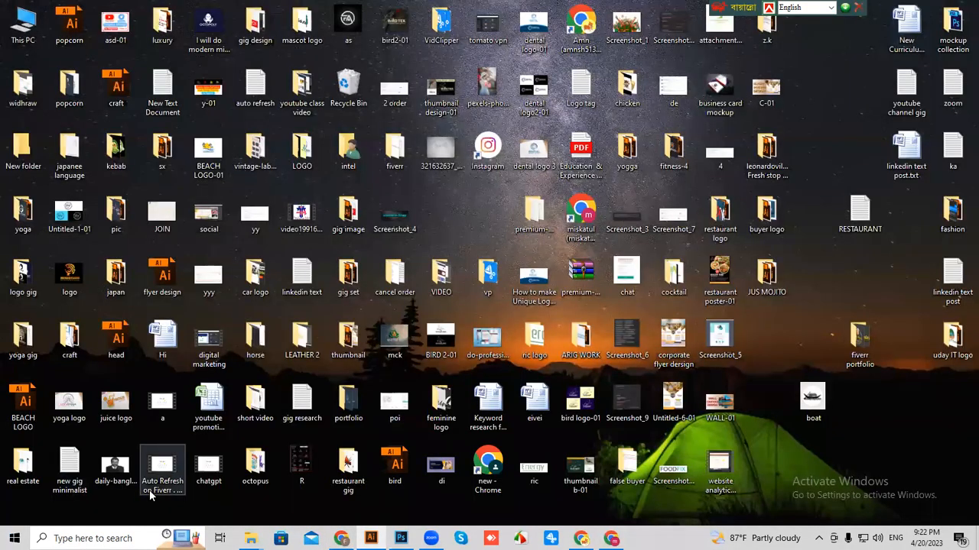
drag(123, 478, 477, 322)
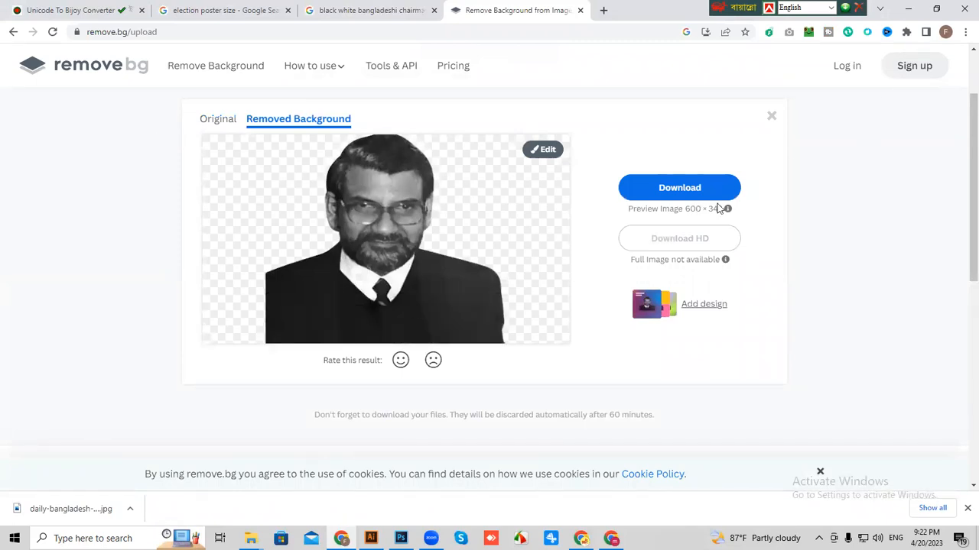
click(650, 189)
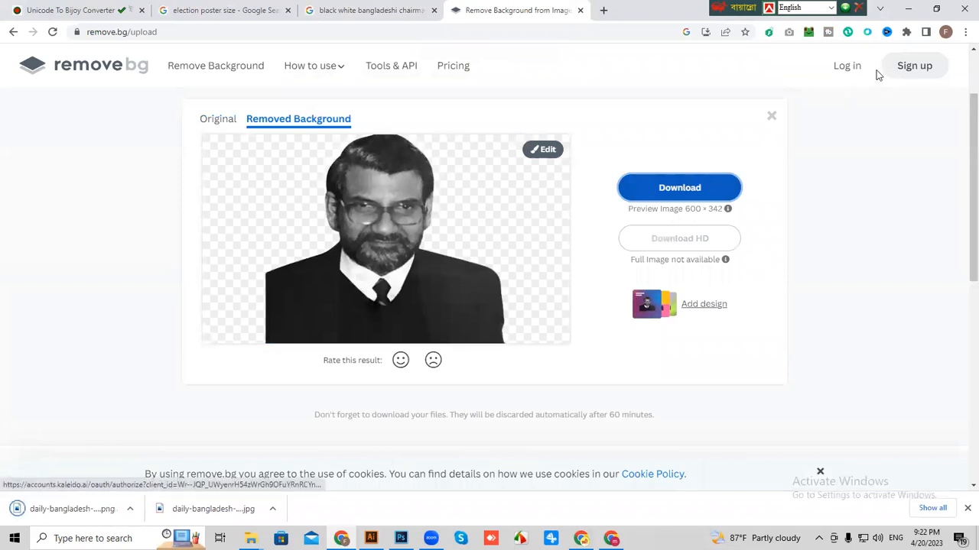
Switch to Illustrator and place the background-free portrait PNG from Downloads into the election poster document as an embedded image.
click(371, 538)
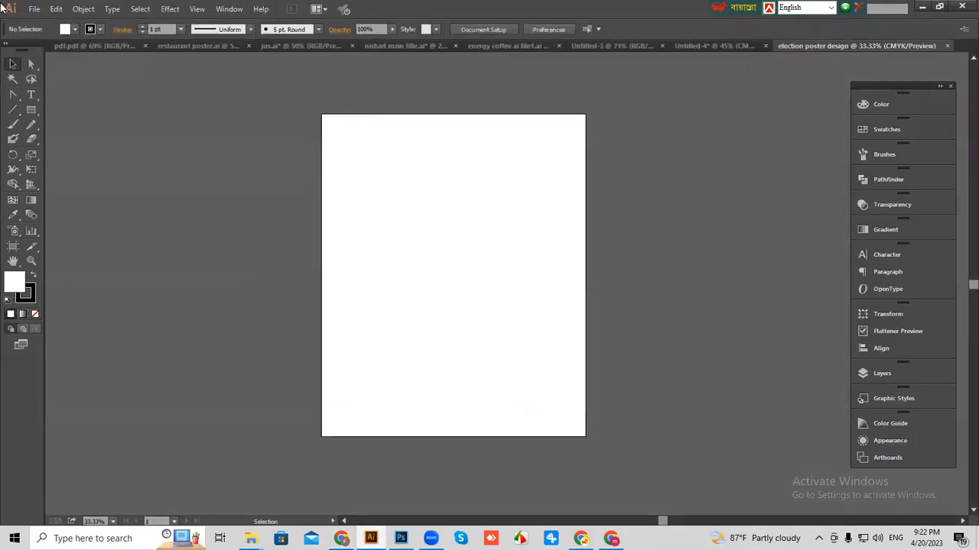
click(34, 9)
click(63, 206)
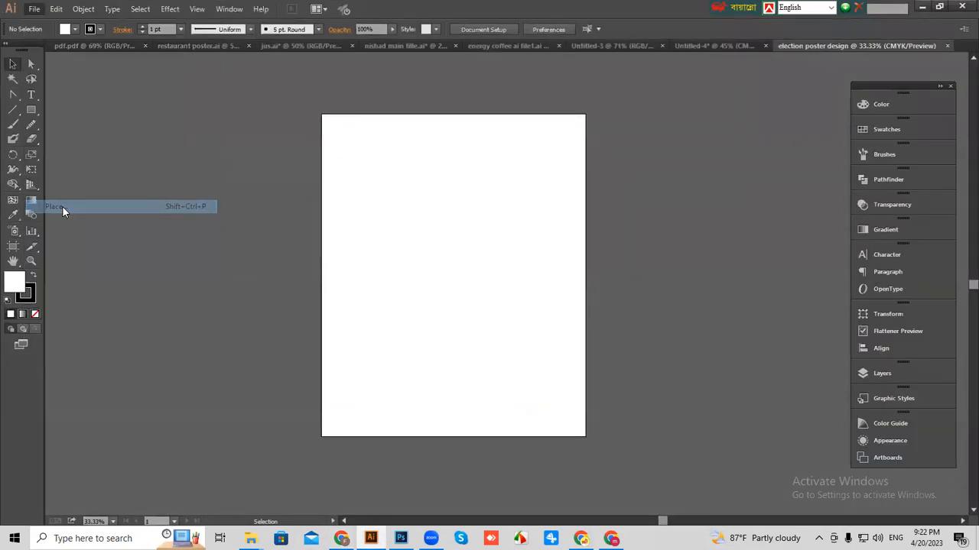
scroll(60, 96, up, 2)
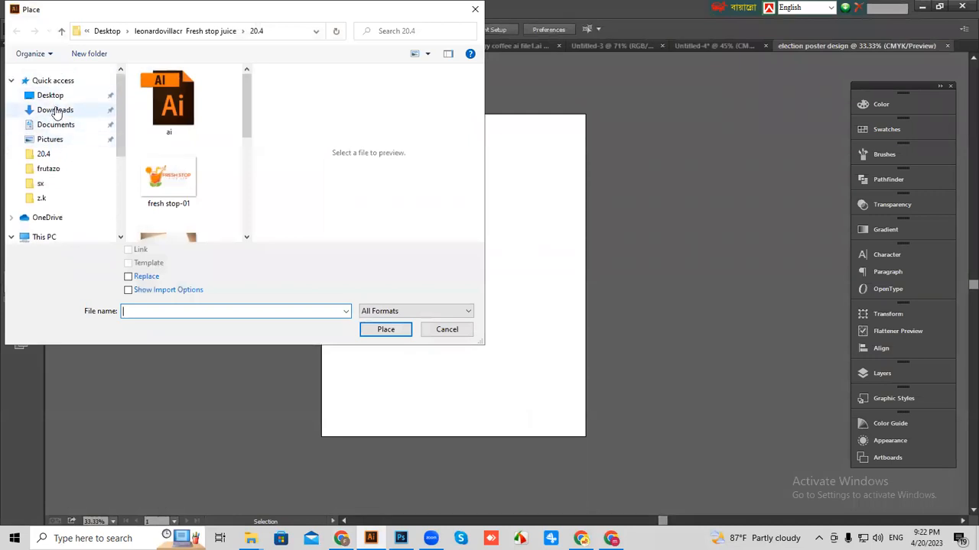
click(53, 111)
click(156, 111)
click(128, 250)
click(128, 251)
click(385, 329)
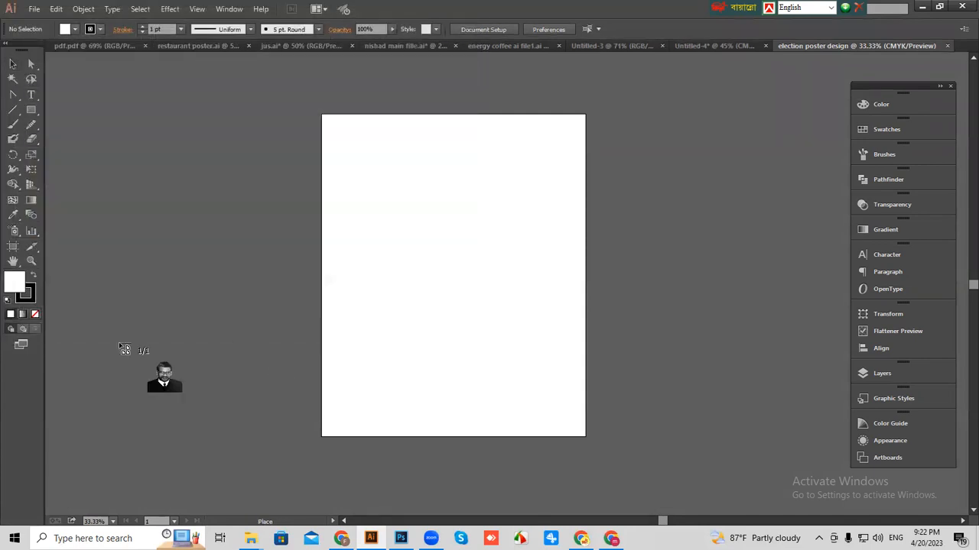
click(338, 229)
Enlarge the placed portrait proportionally to nearly the artboard's width and move it slightly up on the poster's upper half.
drag(426, 283, 510, 333)
click(505, 372)
click(473, 310)
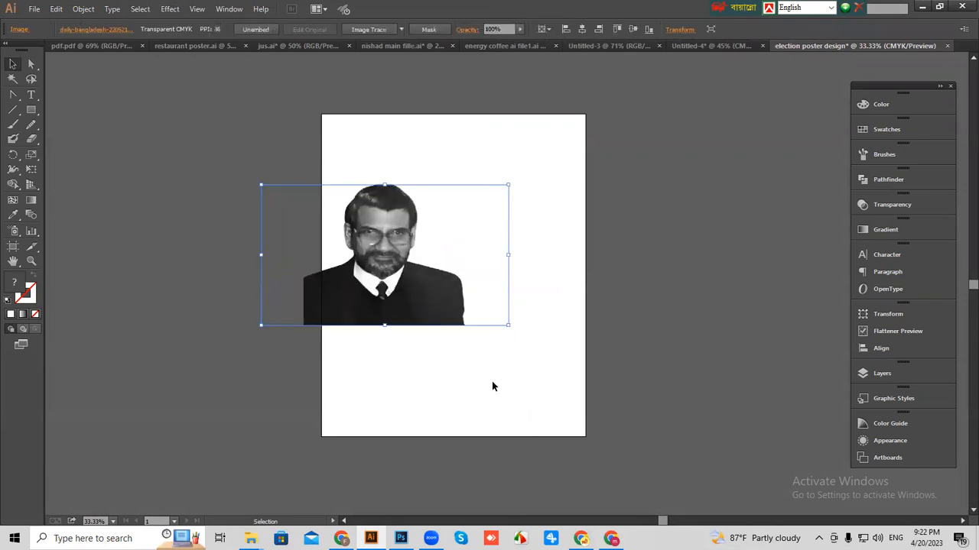
click(492, 381)
drag(426, 285, 436, 271)
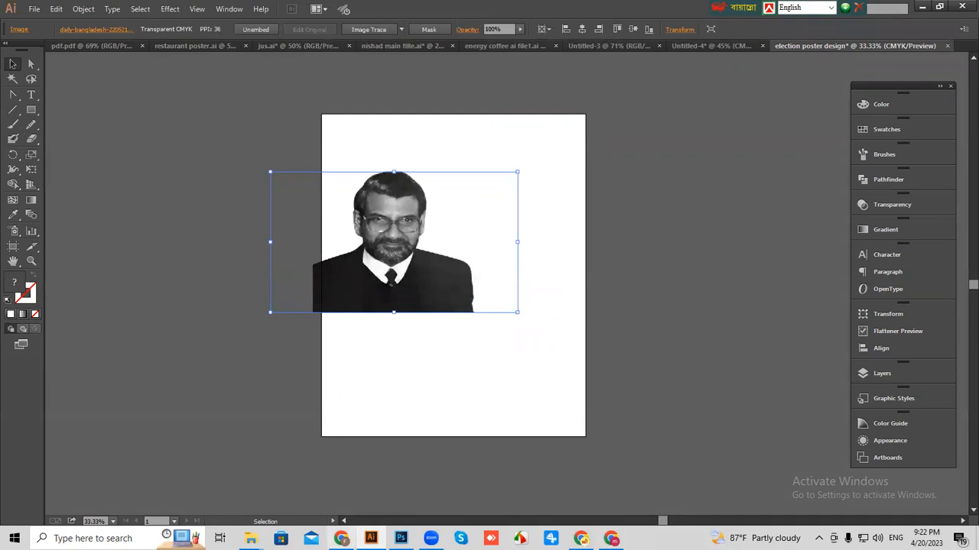
Switch to Chrome and search Google for "boat symbol" in a new tab.
click(341, 538)
click(603, 10)
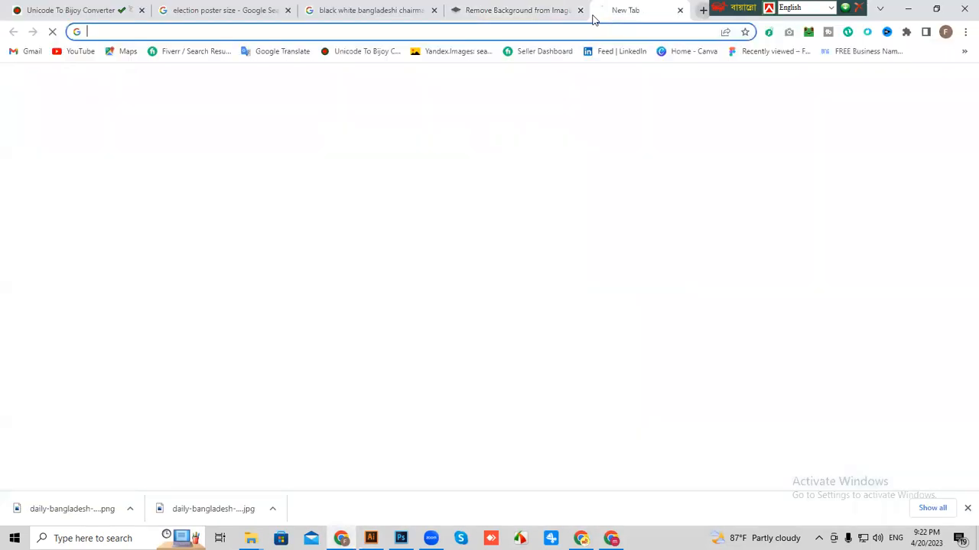
click(434, 29)
text(b)
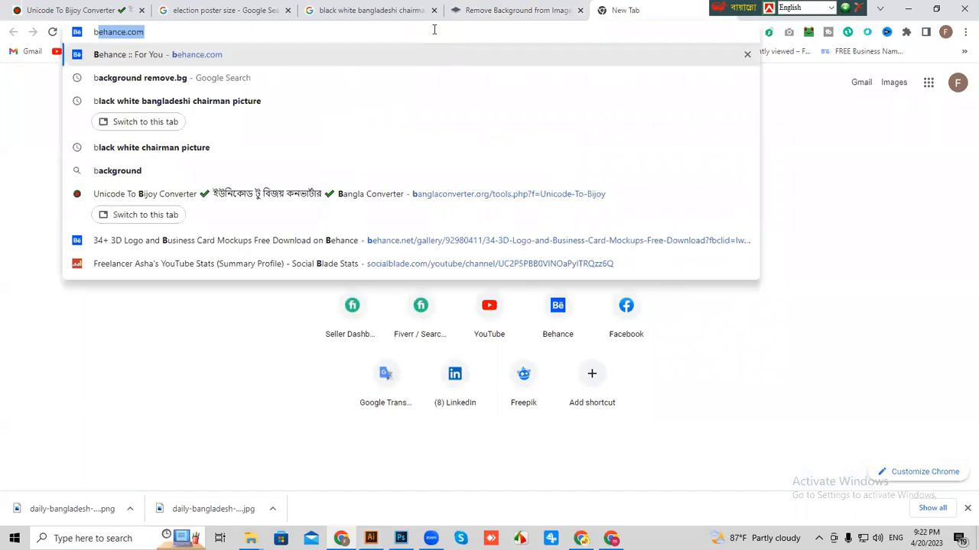
text(oat)
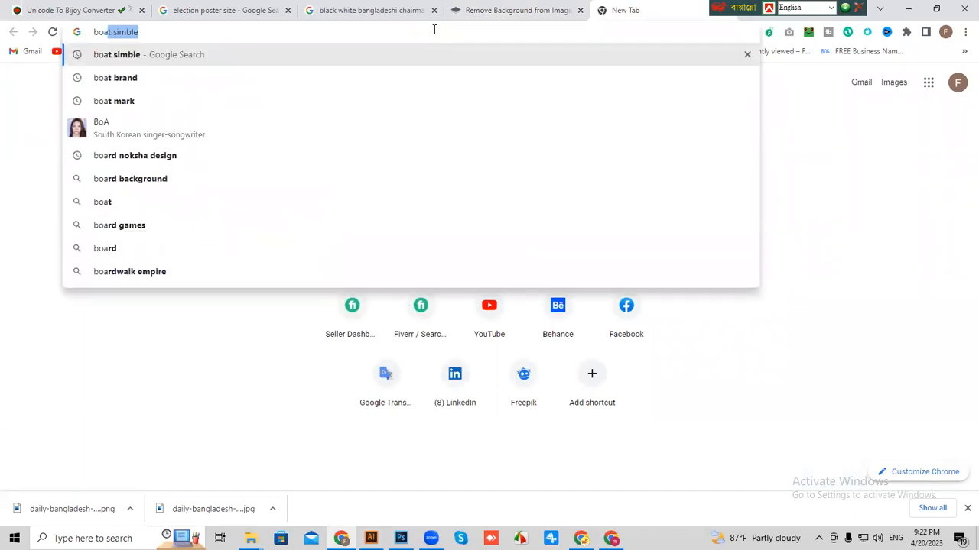
text( sy)
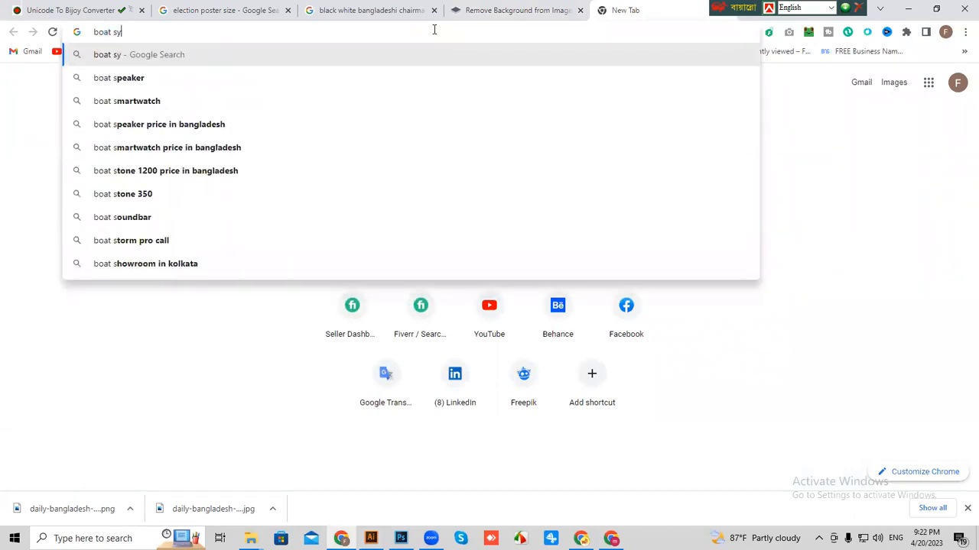
text(mbol)
key(Return)
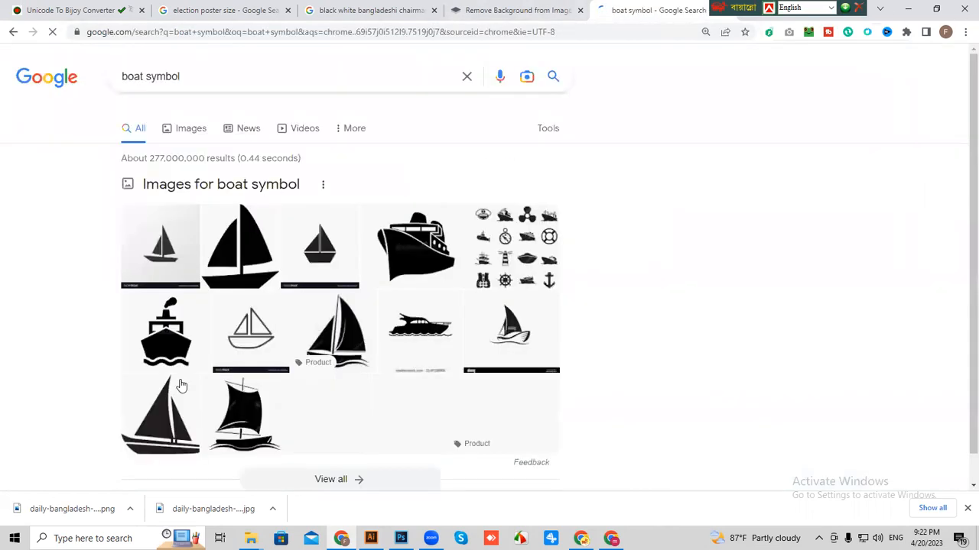
Open all image results for the boat symbol and preview The Daily Star's circular boat symbol picture.
scroll(387, 387, down, 2)
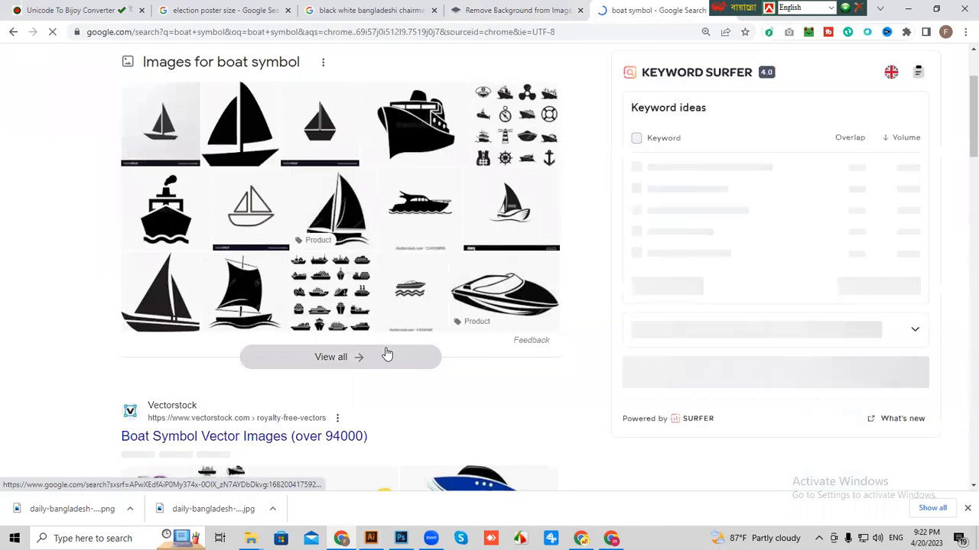
click(387, 357)
scroll(471, 355, down, 2)
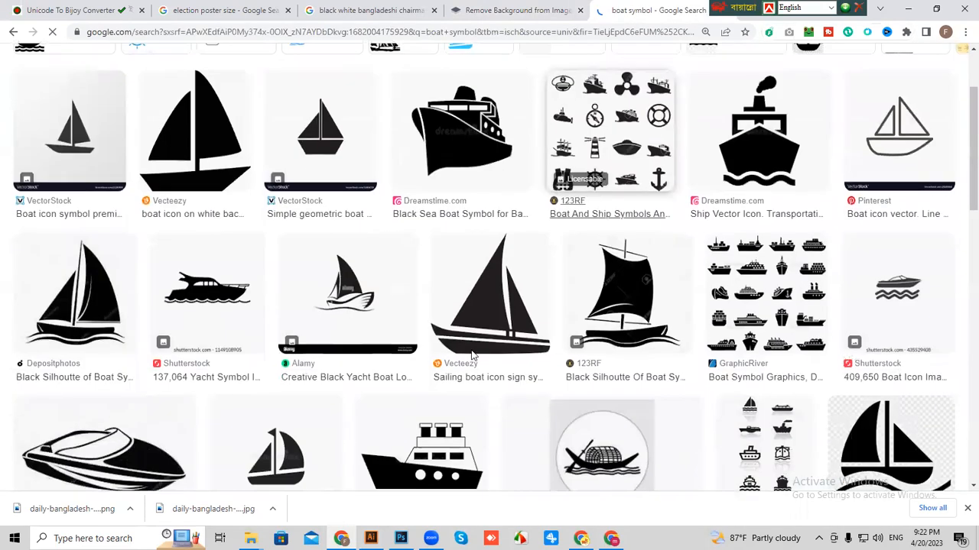
scroll(472, 355, down, 2)
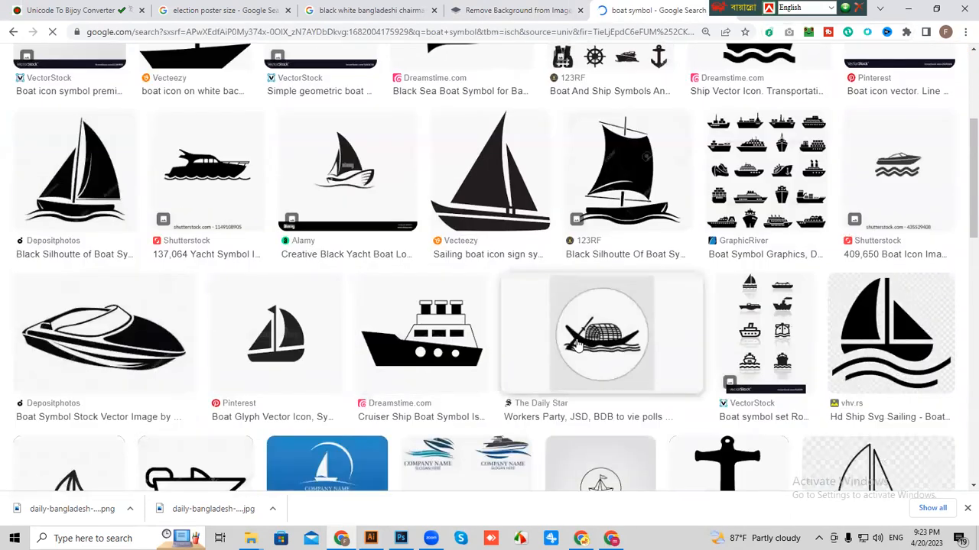
scroll(579, 268, down, 5)
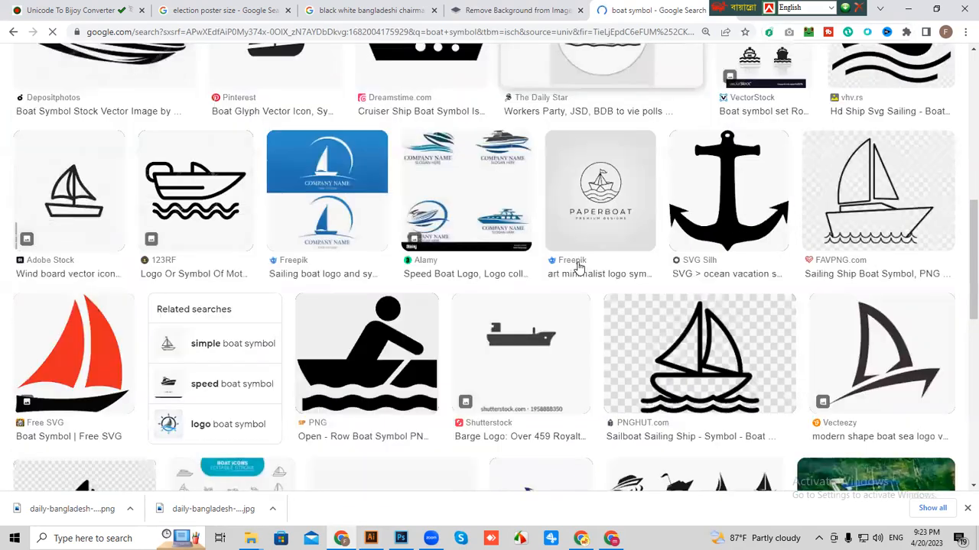
scroll(579, 268, down, 4)
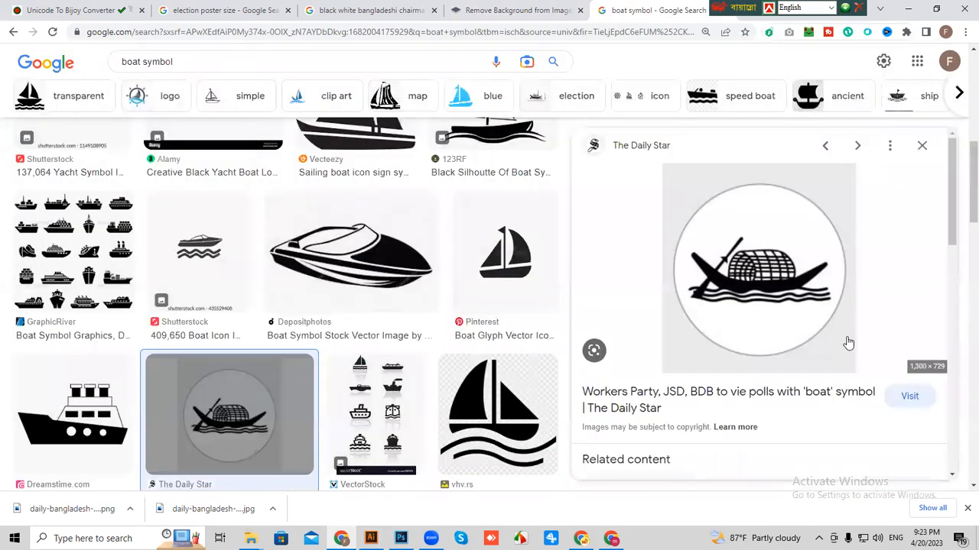
Copy the previewed boat symbol image, switch to Illustrator and paste it into the election poster document.
scroll(754, 411, down, 3)
scroll(769, 406, up, 3)
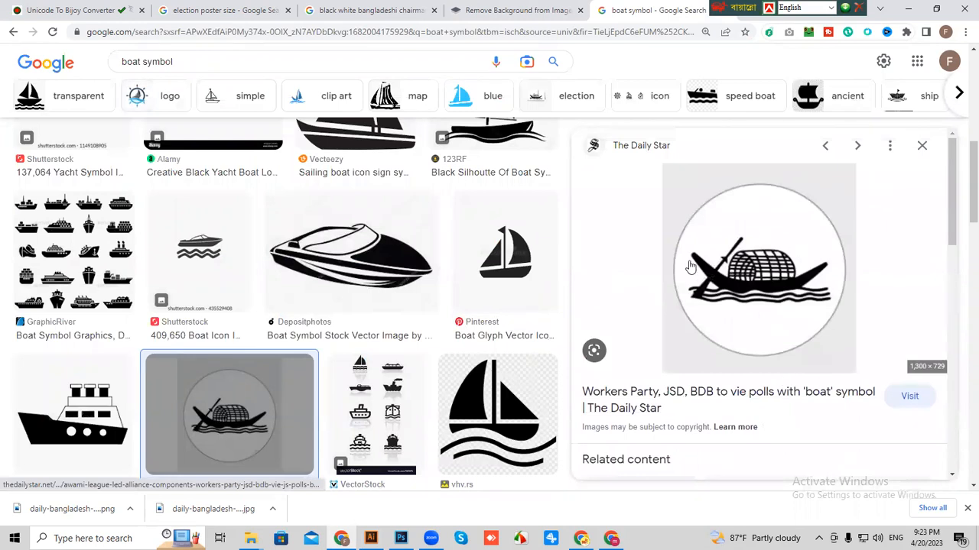
right_click(720, 247)
click(747, 398)
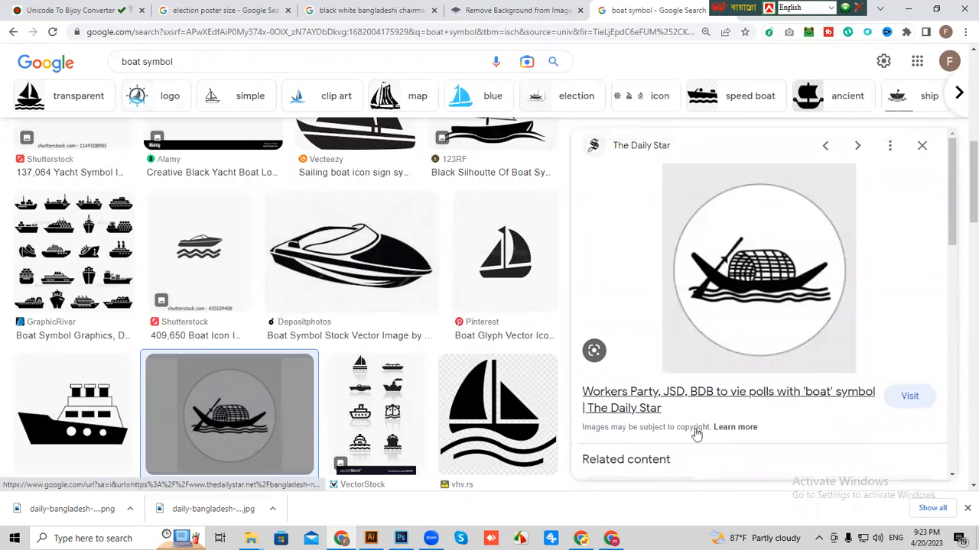
key(alt+Tab)
click(561, 415)
key(ctrl+v)
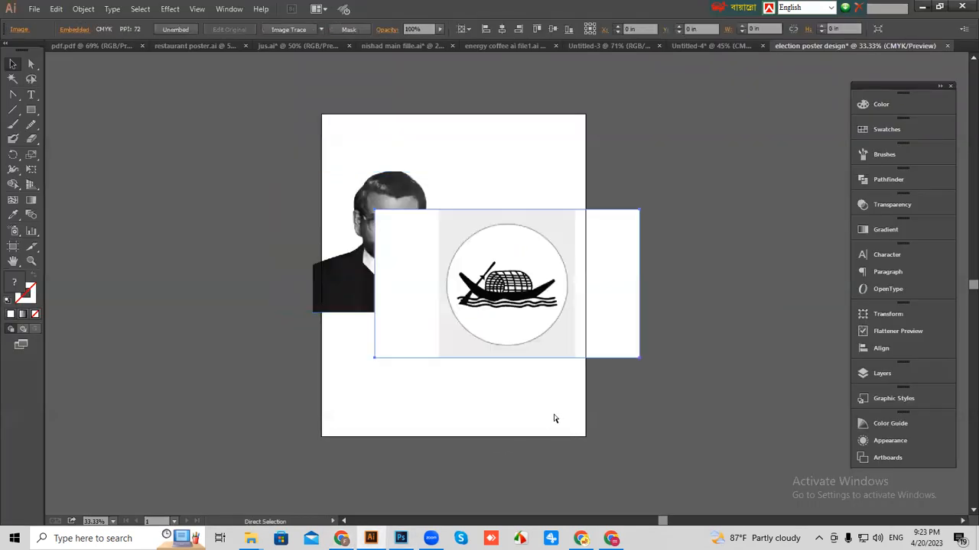
Move the pasted boat image to the right so it clears the portrait, and shift the portrait slightly left.
drag(533, 324, 650, 354)
drag(553, 369, 499, 380)
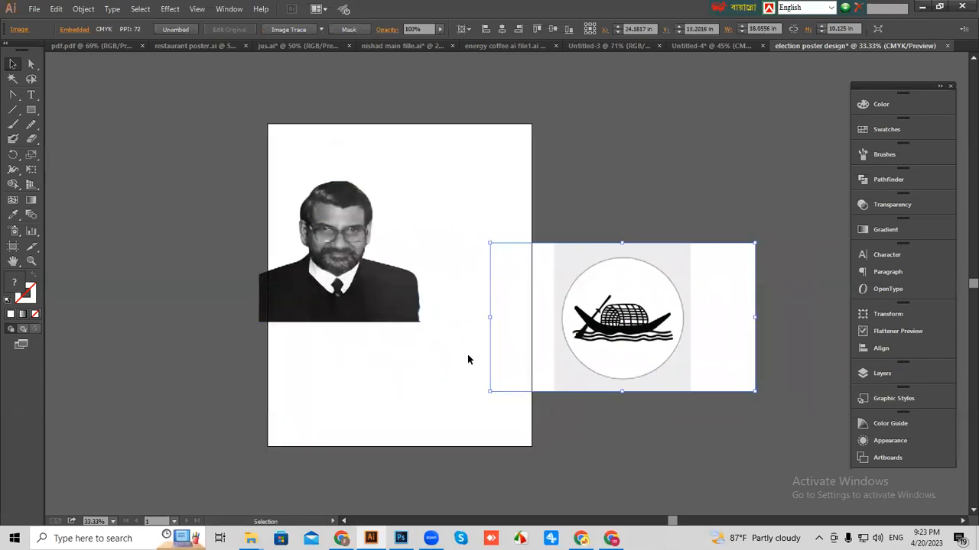
drag(336, 265, 323, 265)
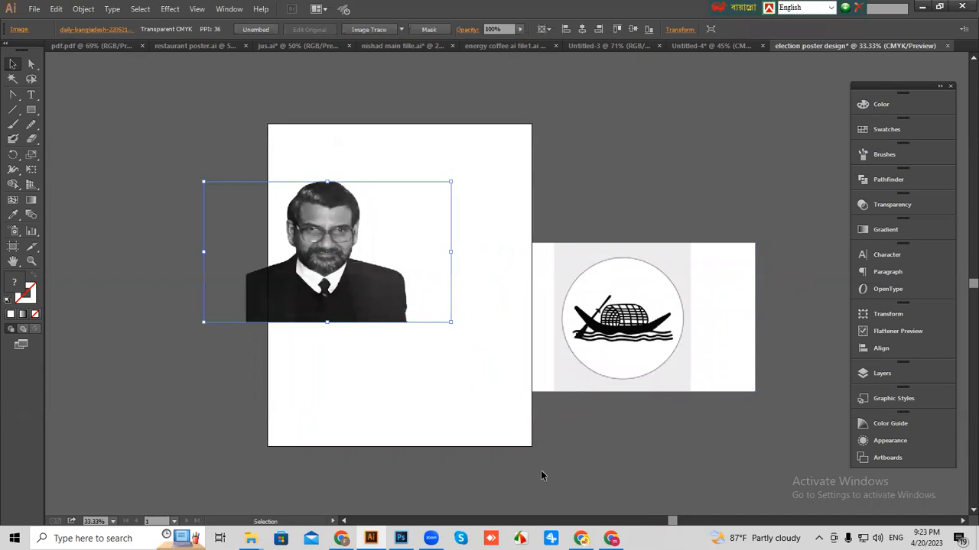
drag(474, 401, 454, 459)
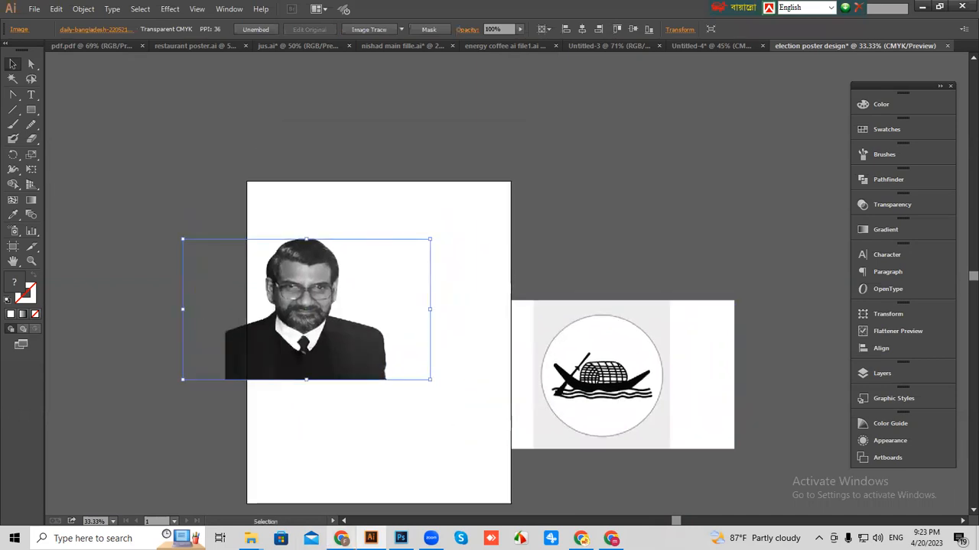
Switch to Chrome and copy the two lines of converted Bangla campaign text from the Unicode To Bijoy converter page.
mouse_move(341, 538)
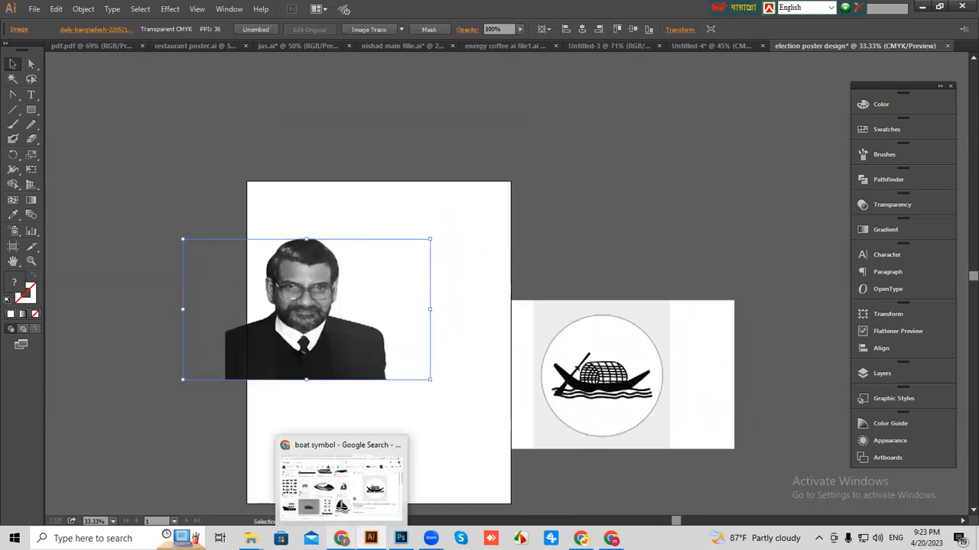
click(343, 505)
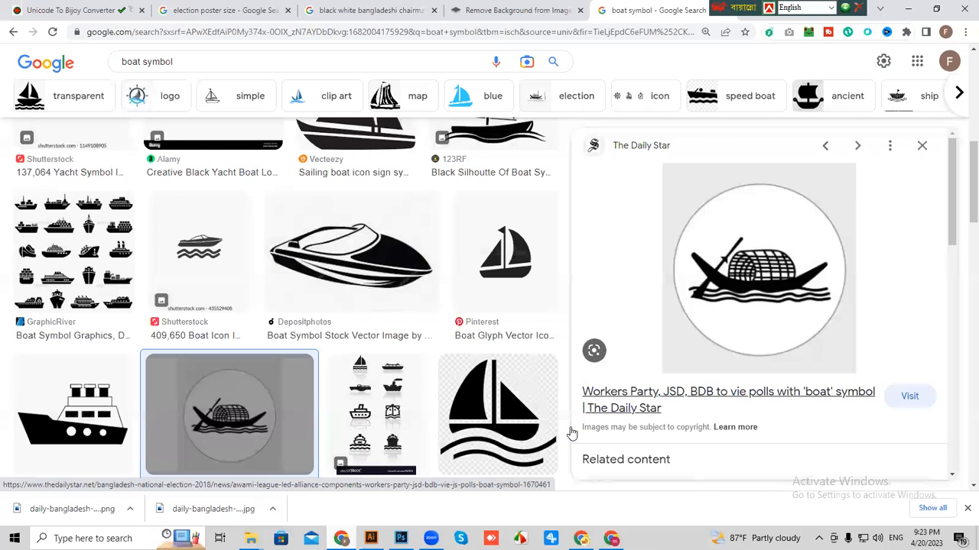
click(213, 8)
click(69, 10)
scroll(312, 225, down, 5)
scroll(298, 268, up, 1)
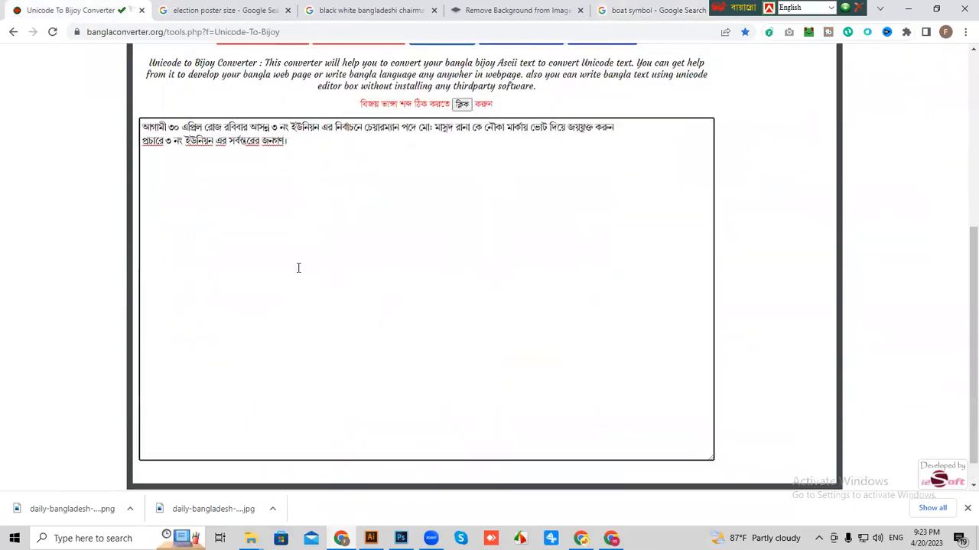
scroll(298, 267, up, 4)
scroll(319, 206, down, 1)
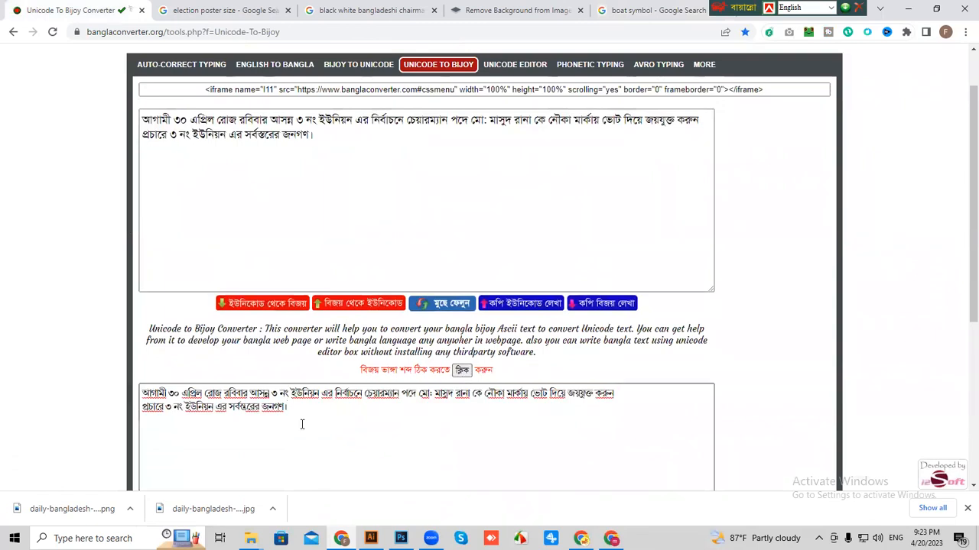
drag(301, 423, 106, 395)
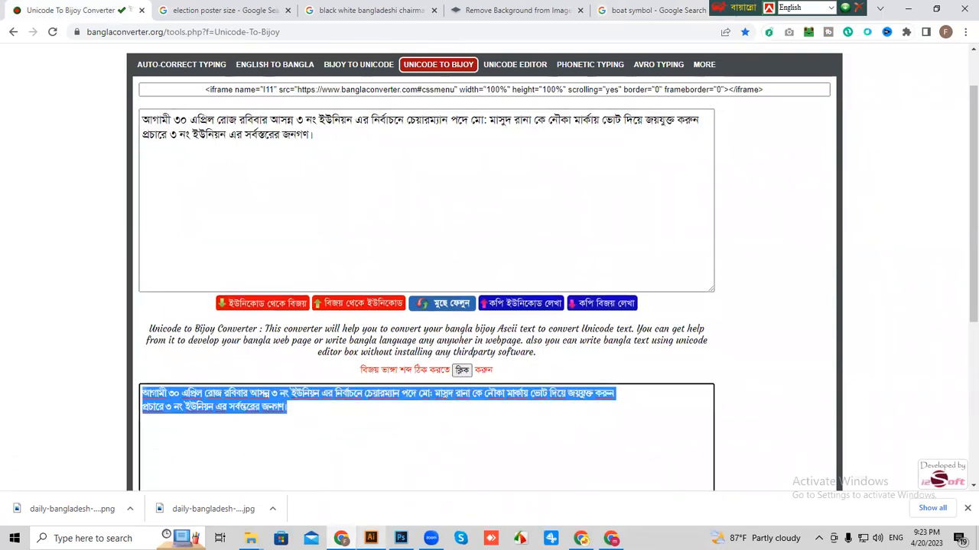
Switch to Illustrator, paste the campaign text into the poster, and enlarge it to about 39 pt near the artboard's upper edge.
click(371, 538)
click(318, 167)
key(ctrl+v)
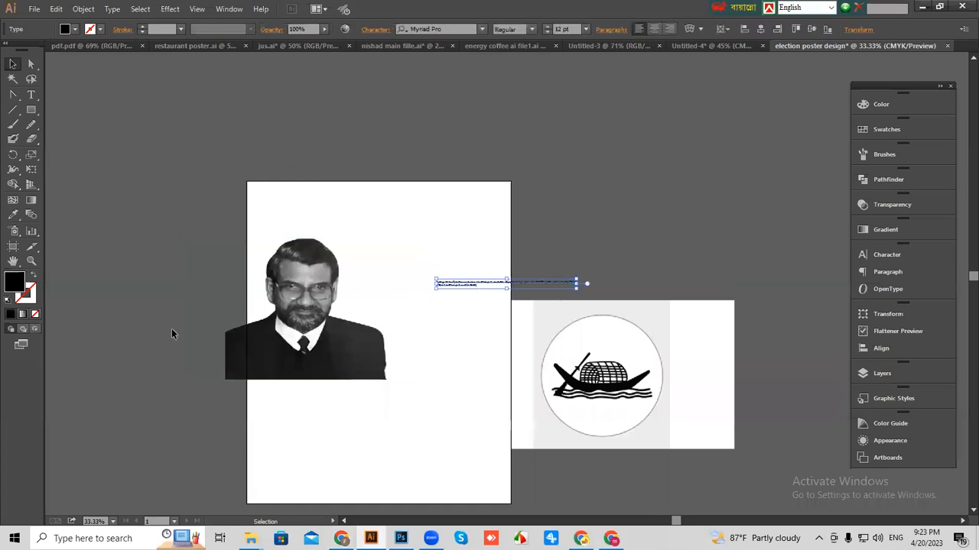
drag(575, 288, 601, 342)
drag(482, 280, 524, 202)
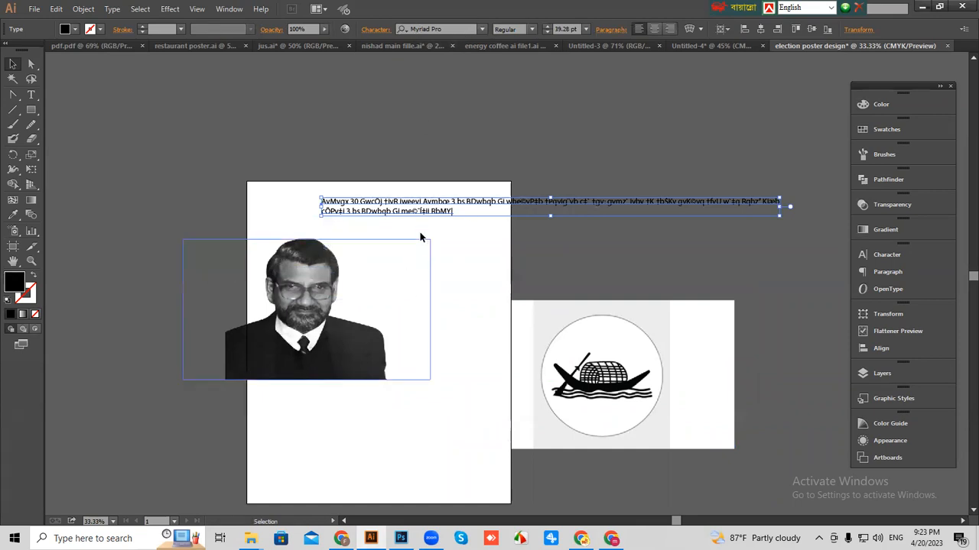
Set the pasted campaign text's font to SutonnyMJ Bold Italic.
click(406, 183)
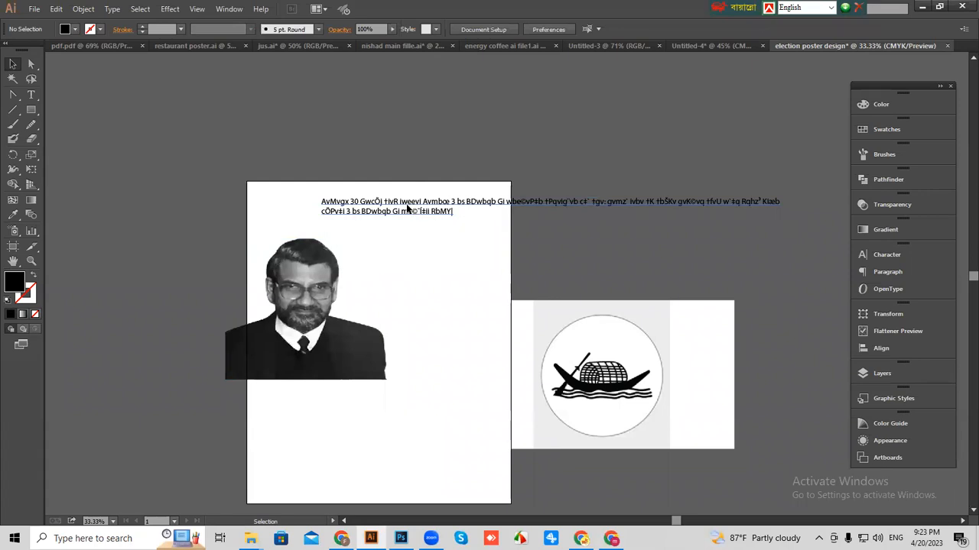
click(408, 209)
click(433, 28)
text(suto)
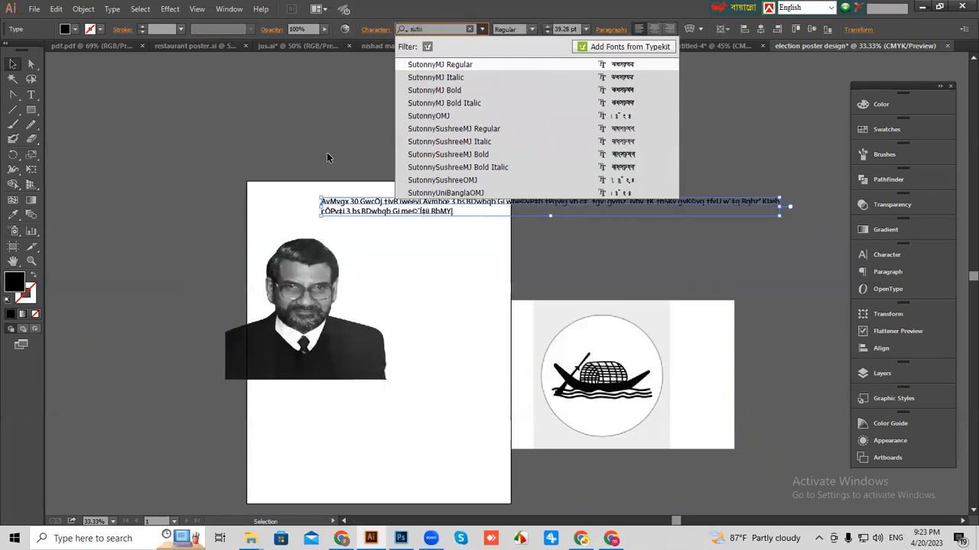
click(618, 103)
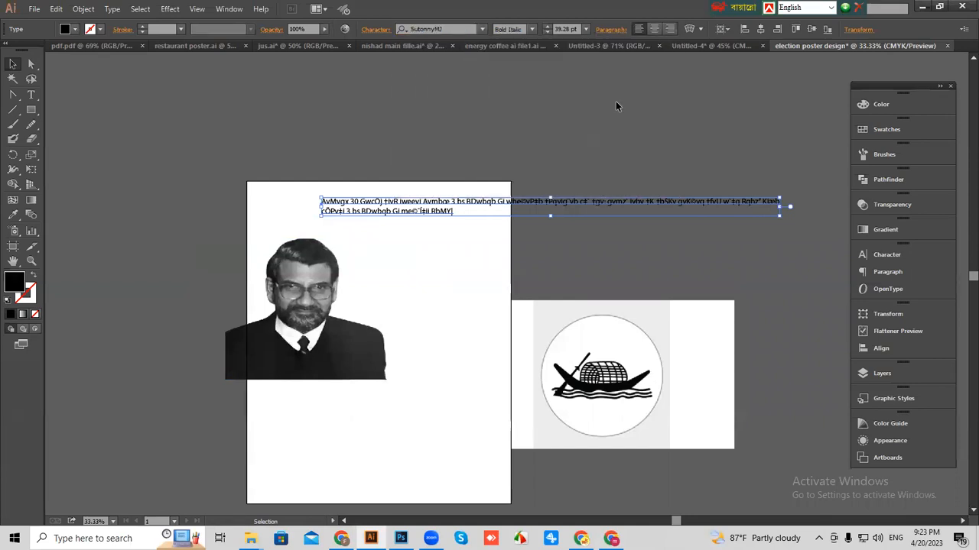
Insert a line break in the first line of the campaign text after "৩ নং ইউনিয়ন".
click(31, 94)
click(451, 197)
key(Return)
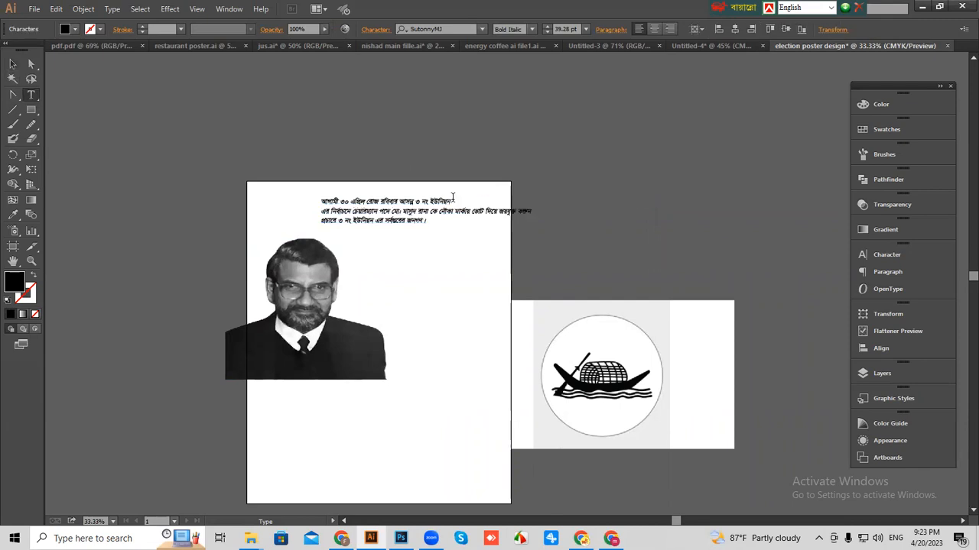
Enlarge the campaign text to about 84 pt and move it off the artboard to the upper right.
click(10, 66)
drag(533, 225, 652, 242)
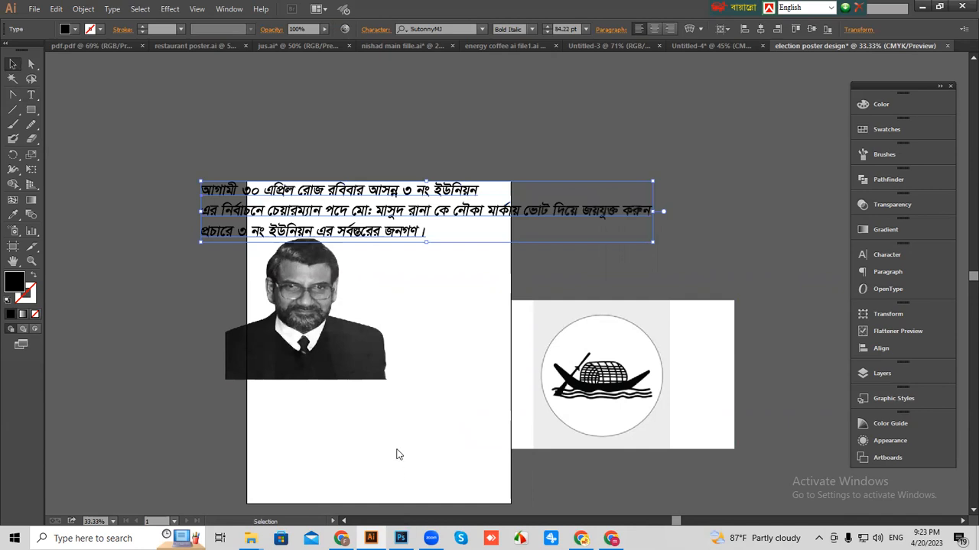
drag(410, 246, 720, 170)
Move the portrait slightly up and to the right on the artboard.
drag(360, 370, 391, 336)
drag(339, 320, 329, 320)
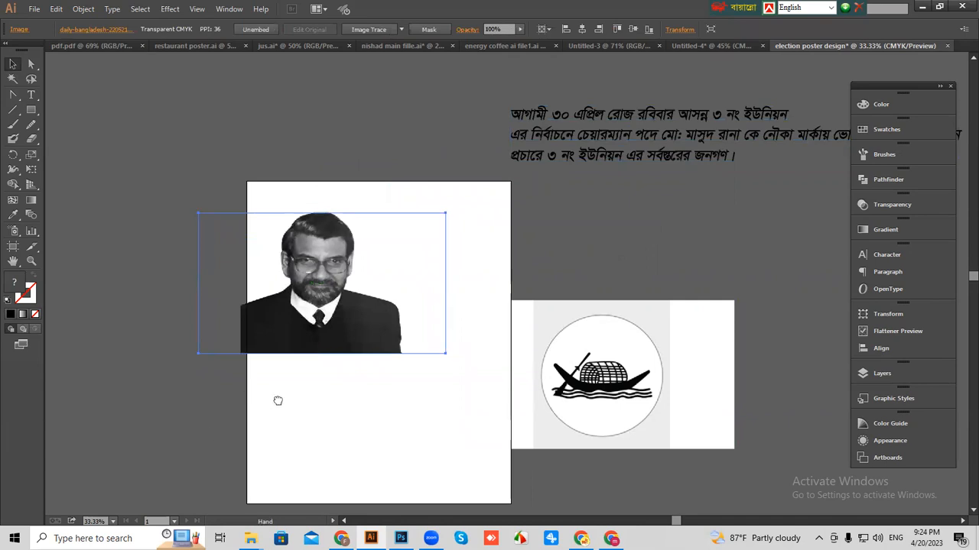
Draw a circle about 7.83 in wide over the boat symbol, centred just inside its grey ring.
drag(278, 401, 267, 398)
click(612, 394)
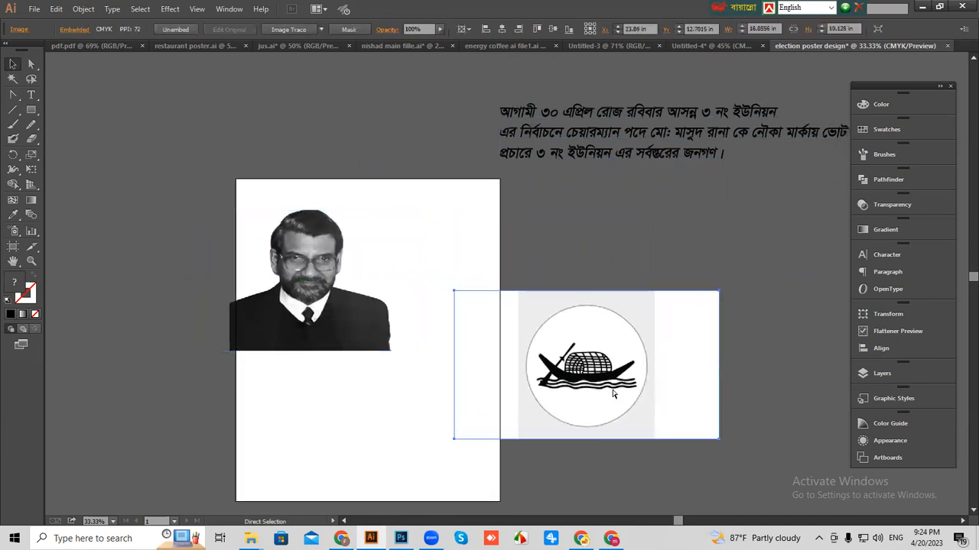
key(ctrl+plus)
drag(612, 392, 552, 316)
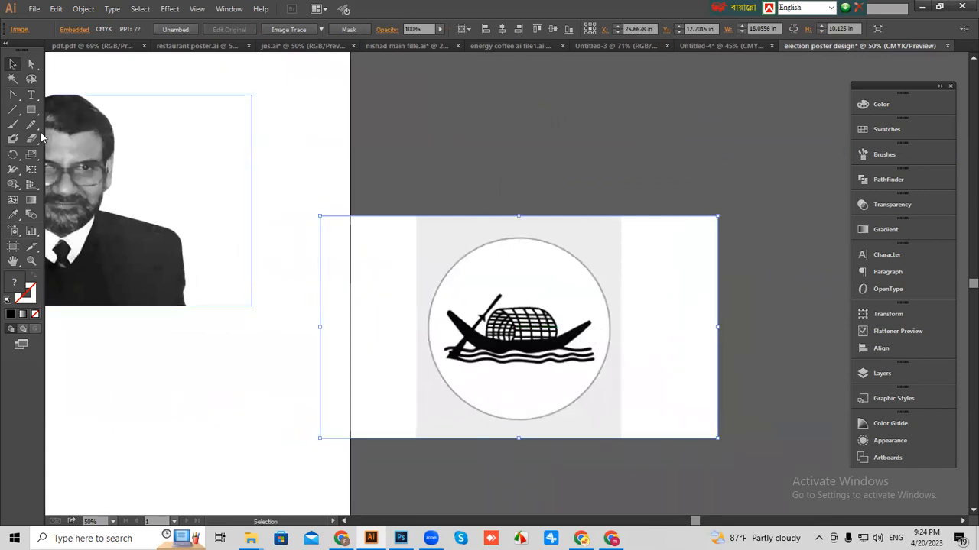
drag(31, 110, 65, 138)
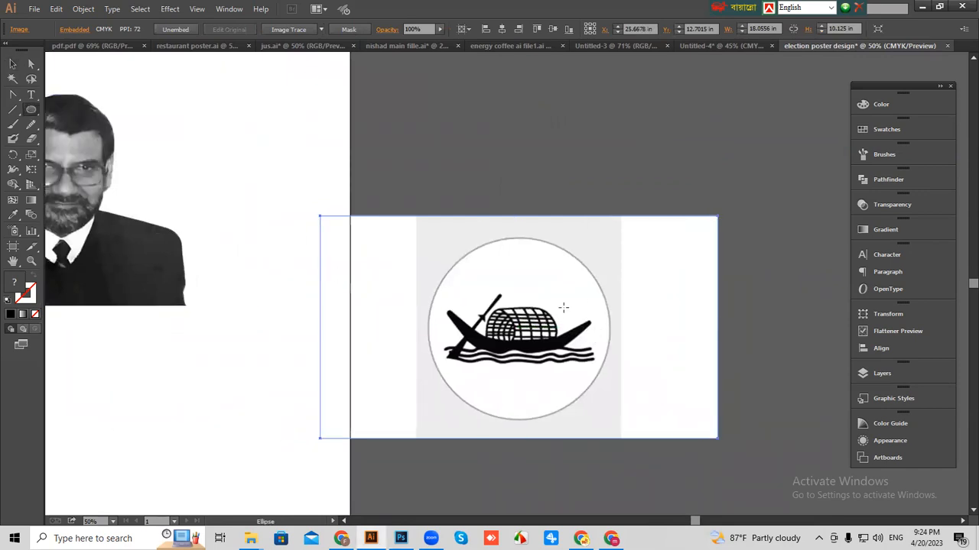
drag(504, 328, 606, 410)
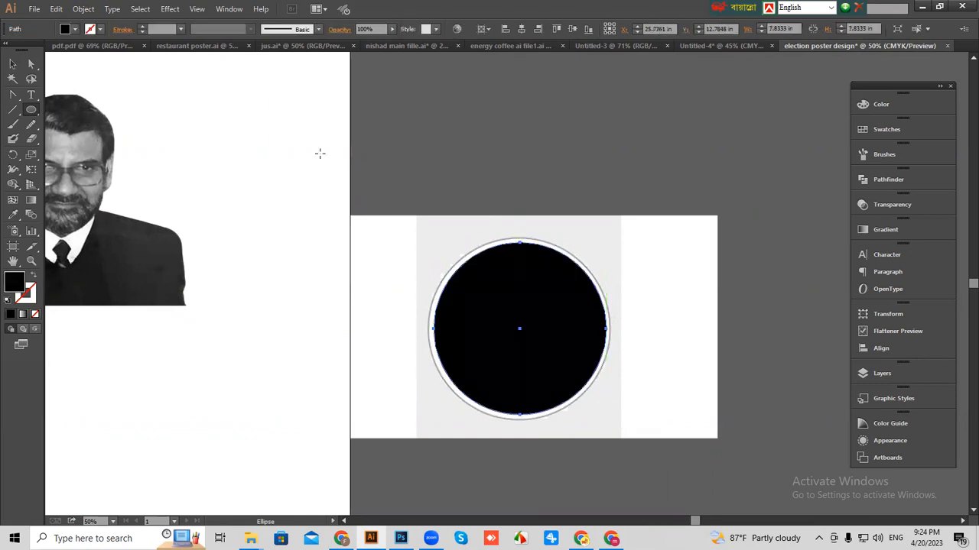
Crop the boat image to the drawn circle with a clipping mask.
click(12, 63)
drag(479, 190, 538, 290)
right_click(507, 258)
click(567, 332)
click(496, 141)
drag(356, 205, 508, 243)
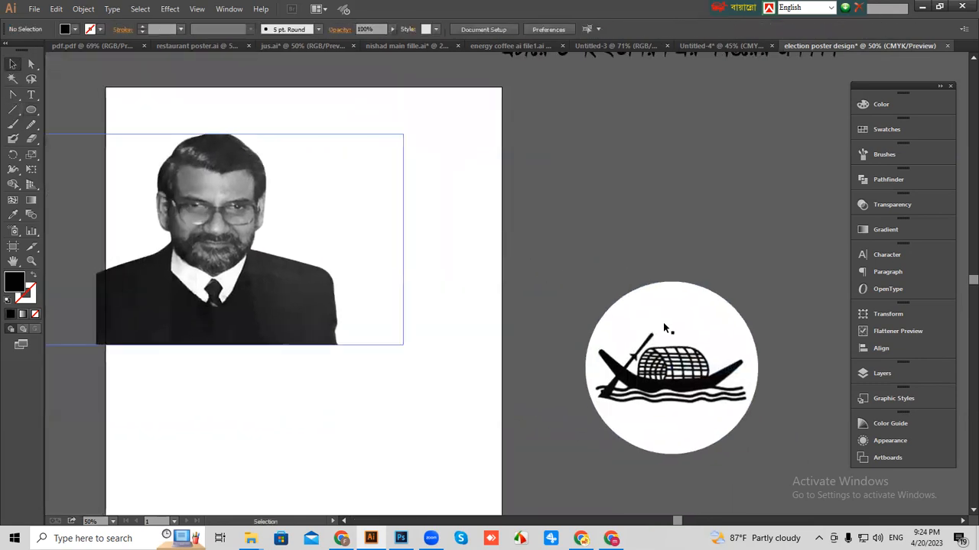
click(666, 330)
drag(666, 330, 554, 277)
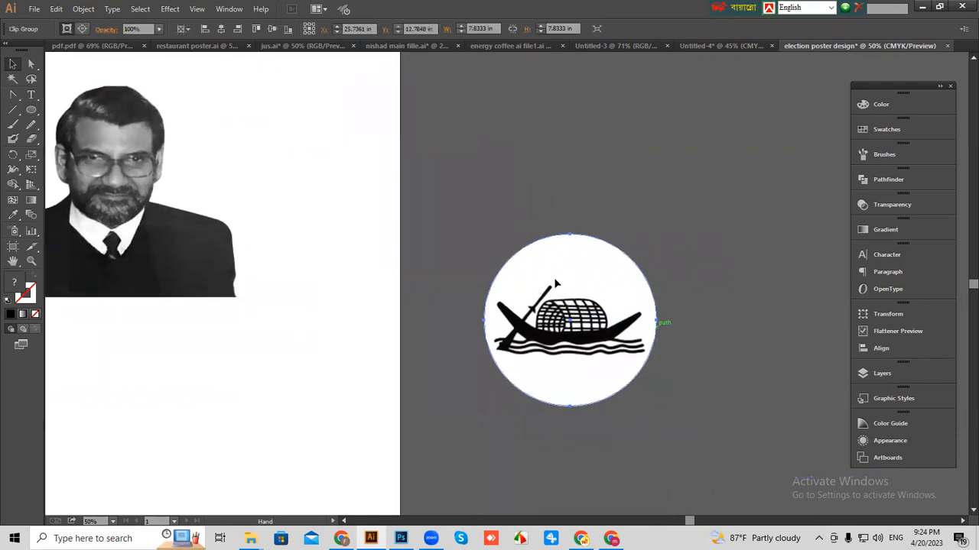
click(559, 184)
Move the portrait down to the lower part of the artboard.
drag(400, 226, 561, 270)
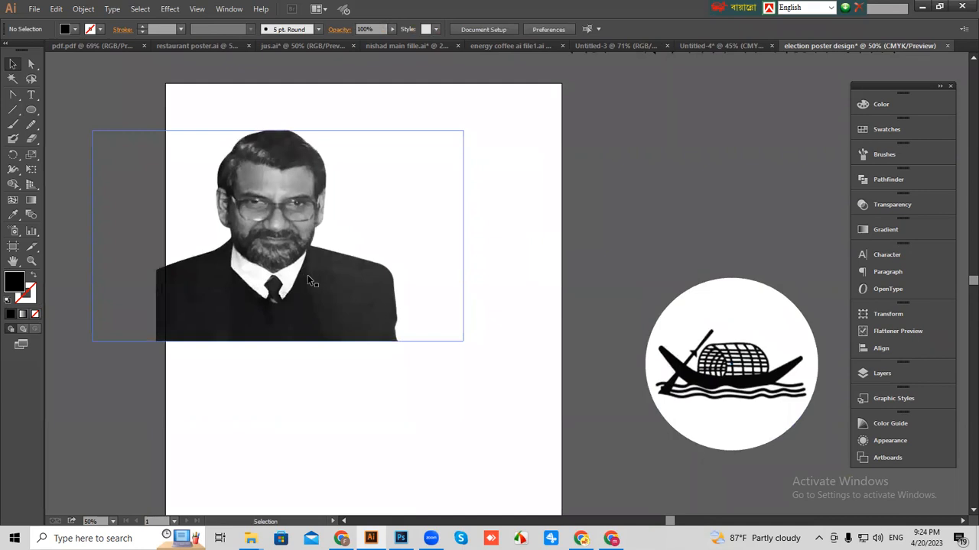
click(305, 294)
scroll(329, 298, up, 3)
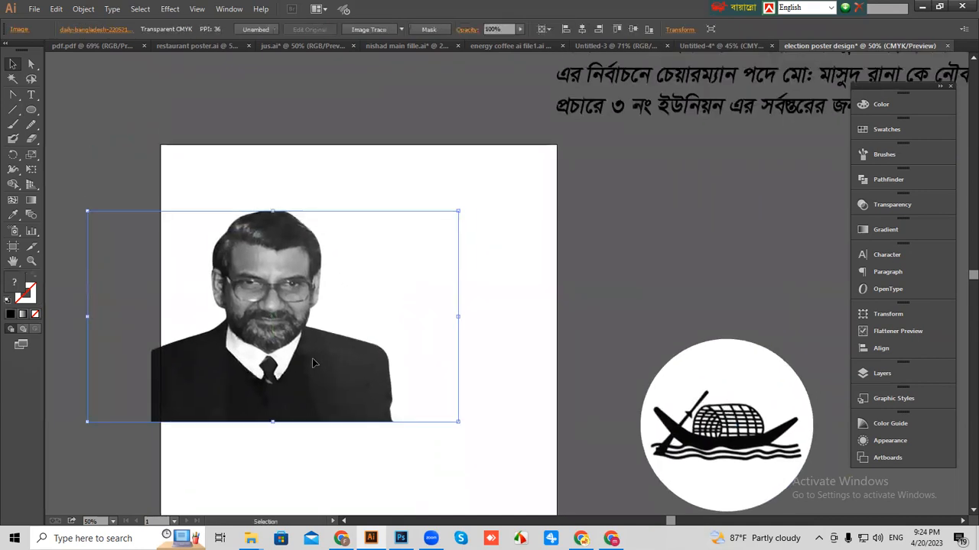
drag(395, 374, 385, 277)
drag(404, 349, 451, 324)
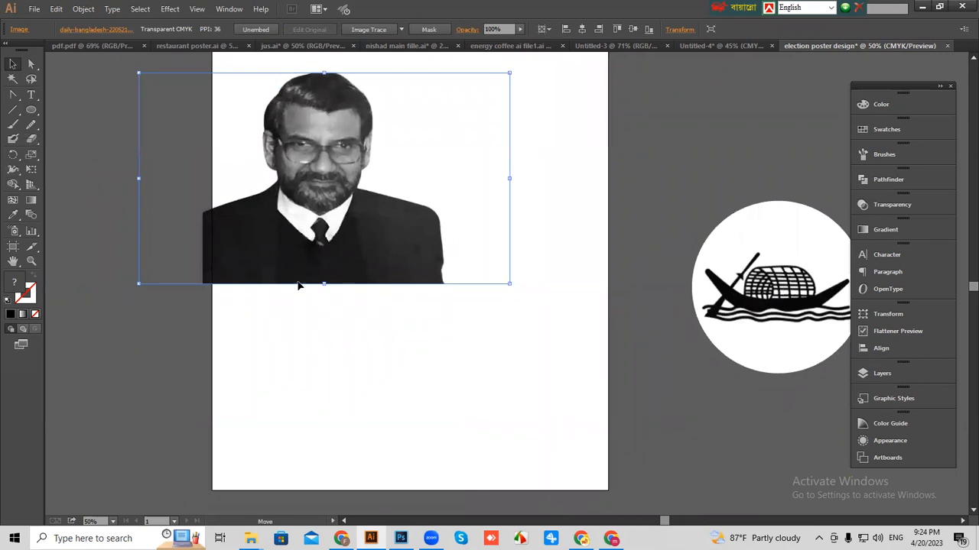
drag(298, 285, 304, 396)
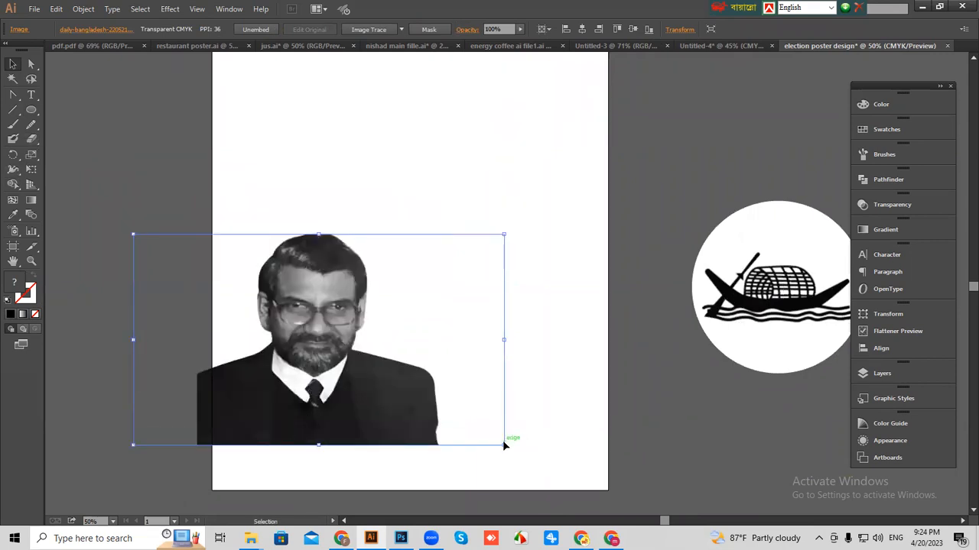
Enlarge the portrait slightly and position it with its base just above the artboard's lower edge.
drag(504, 445, 514, 451)
drag(400, 423, 372, 415)
drag(421, 367, 442, 340)
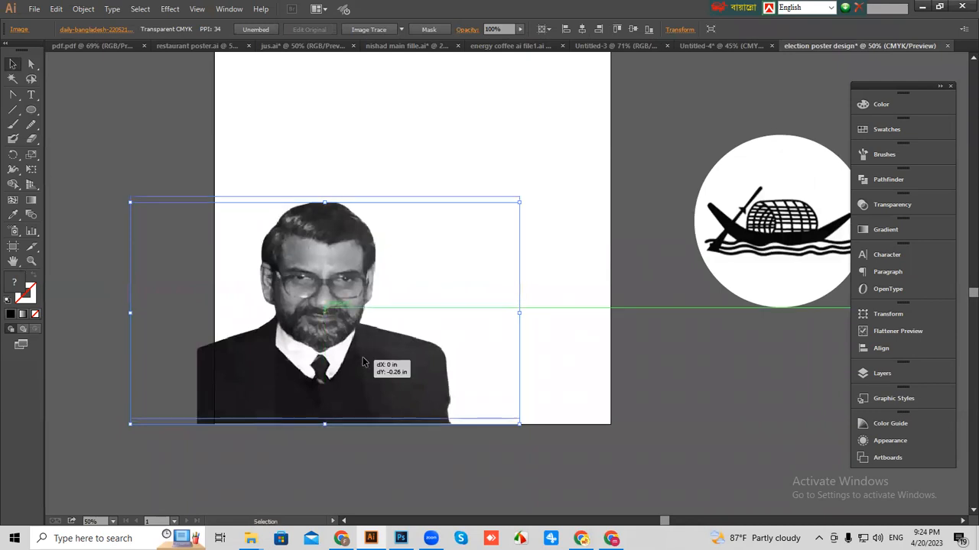
scroll(491, 238, down, 1)
Draw a black circle about 8.39 in wide concentric with the cropped boat and send it behind the boat as a ring.
drag(464, 221, 374, 433)
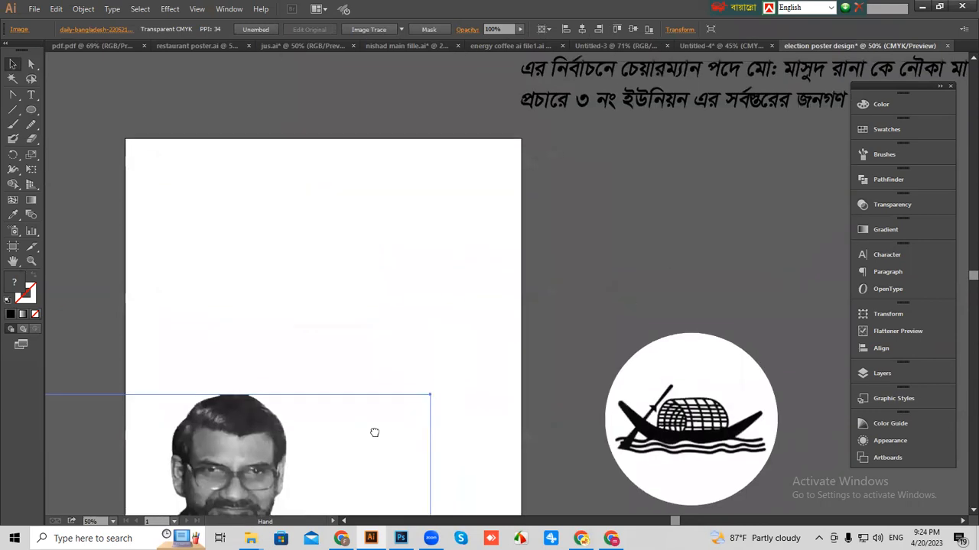
click(665, 408)
click(33, 112)
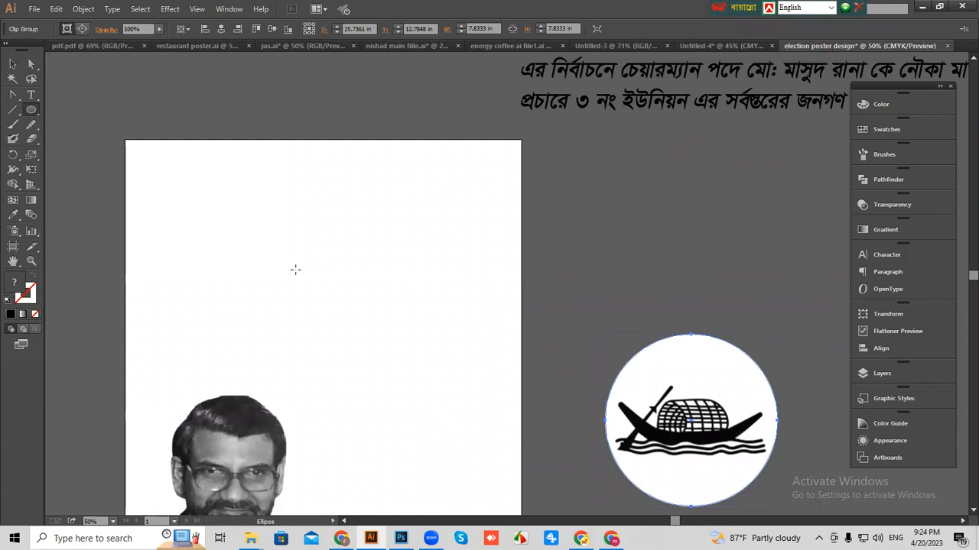
drag(740, 478, 511, 366)
drag(462, 306, 554, 398)
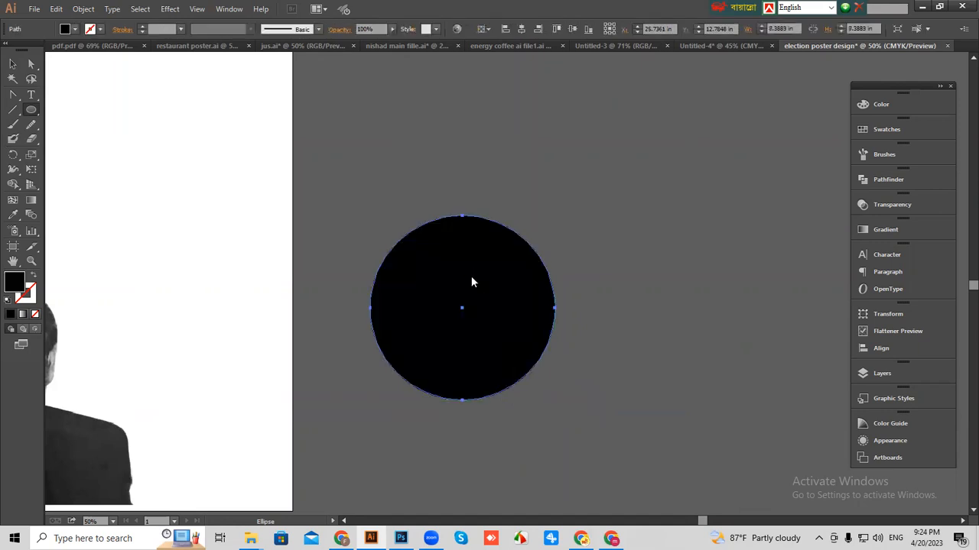
right_click(471, 277)
mouse_move(538, 451)
click(626, 492)
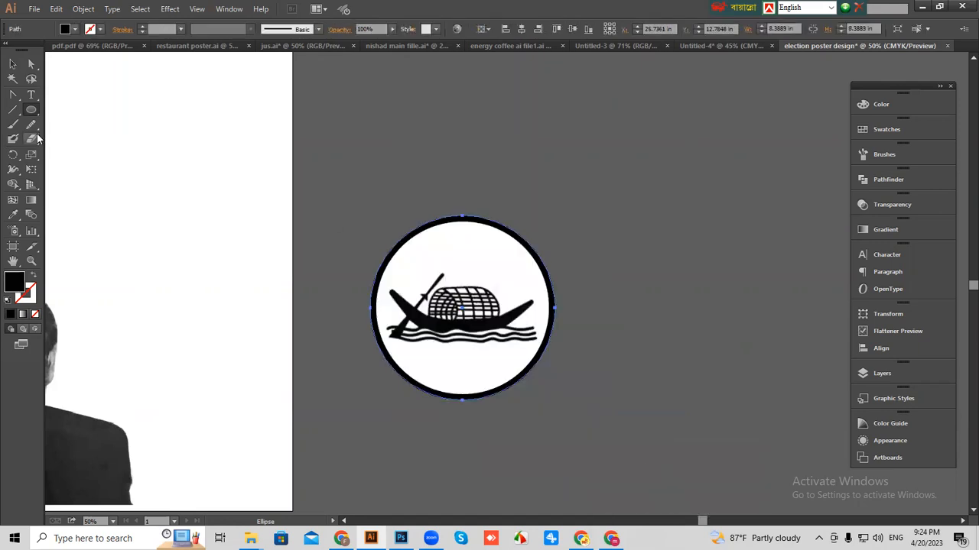
Group the boat image with the black circle behind it.
click(13, 64)
click(390, 131)
drag(391, 162, 541, 353)
right_click(504, 292)
click(572, 353)
click(466, 428)
Scale the boat symbol group to about 7.56 in wide and place it on the artboard, up and to the right of the portrait.
drag(457, 367, 659, 388)
drag(712, 407, 470, 341)
click(512, 185)
drag(512, 181, 503, 373)
drag(305, 306, 332, 278)
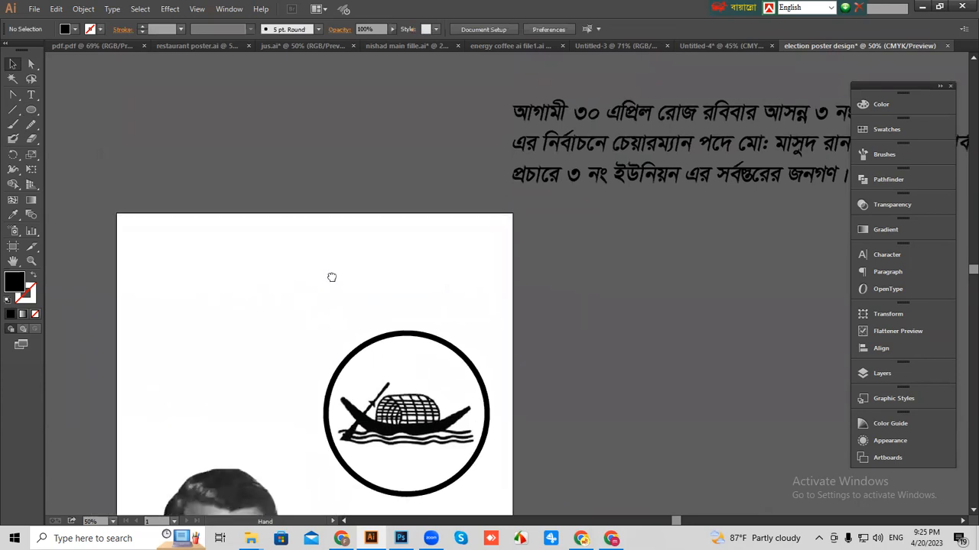
Copy the campaign text's opening "আগামী ৩০ এপ্রিল রোজ রবিবার আসন্ন ৩ নং ইউনিয়ন এর নির্বাচনে" and paste it as a separate text object.
drag(710, 205, 545, 231)
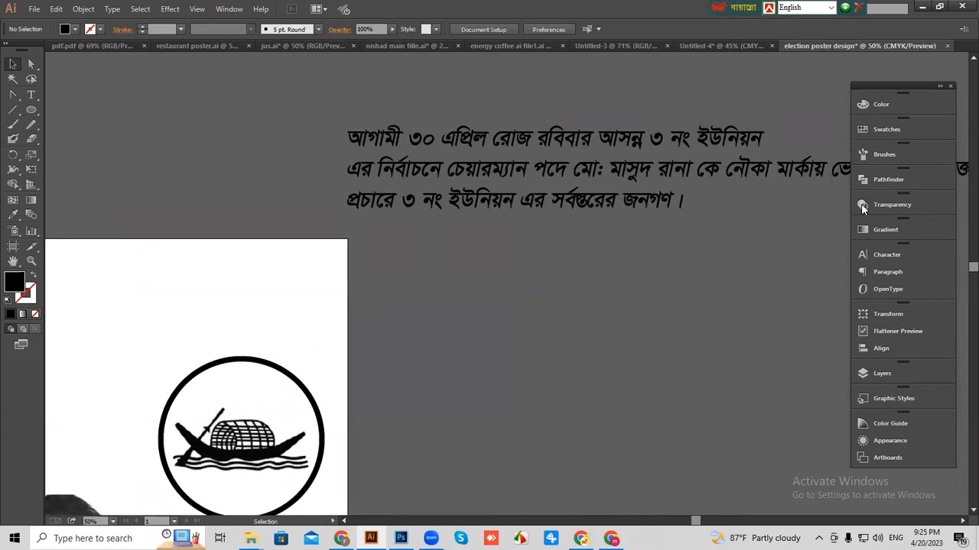
click(36, 97)
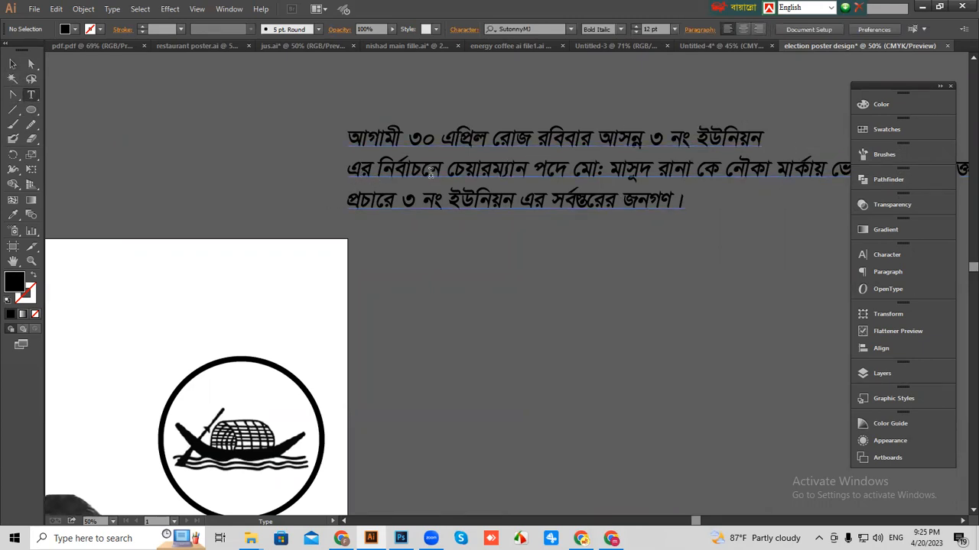
drag(444, 175, 364, 142)
key(ctrl+c)
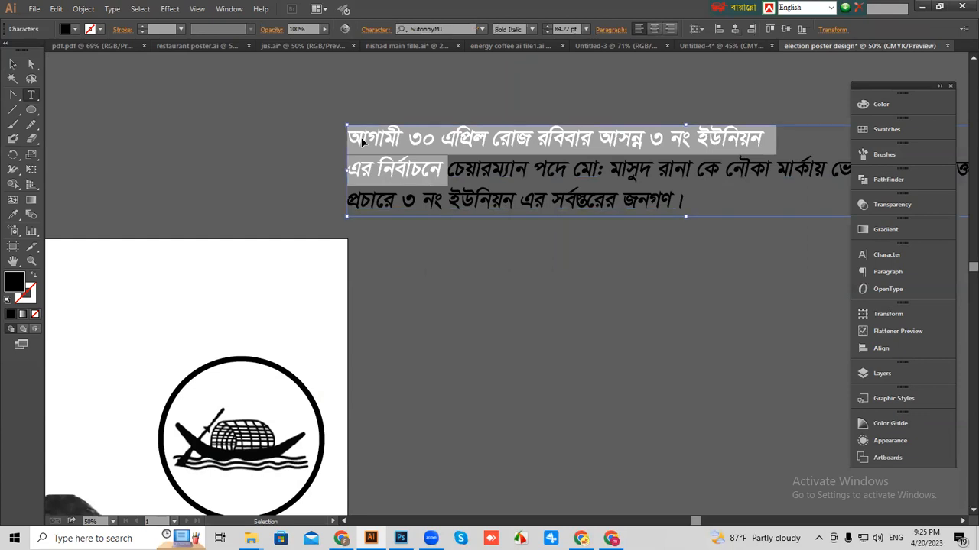
click(103, 270)
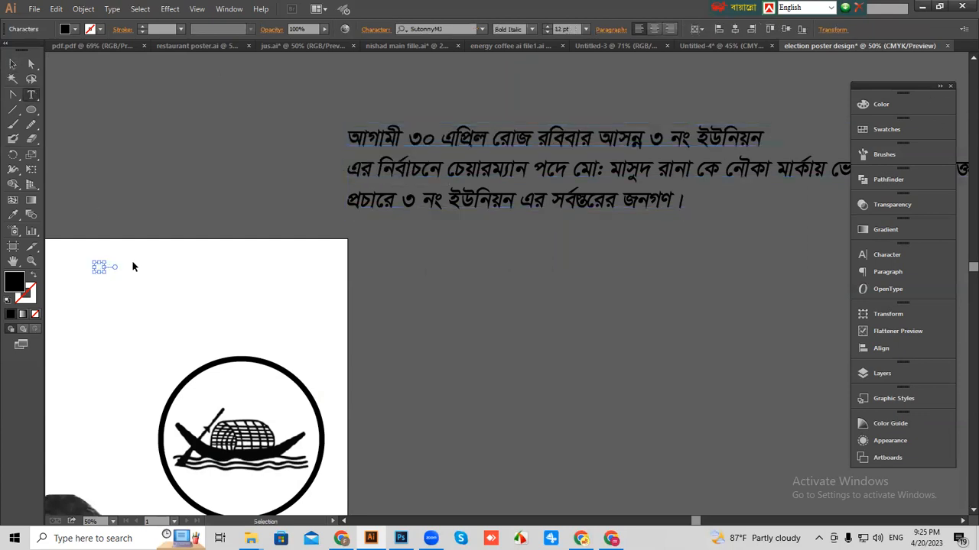
key(ctrl+v)
Move the pasted headline text to the upper part of the artboard, above the boat symbol.
click(12, 64)
drag(174, 138, 415, 135)
drag(489, 222, 522, 159)
drag(451, 225, 414, 231)
drag(516, 201, 465, 214)
Join the headline into a single line by removing the line break before "এর নির্বাচনে".
click(32, 94)
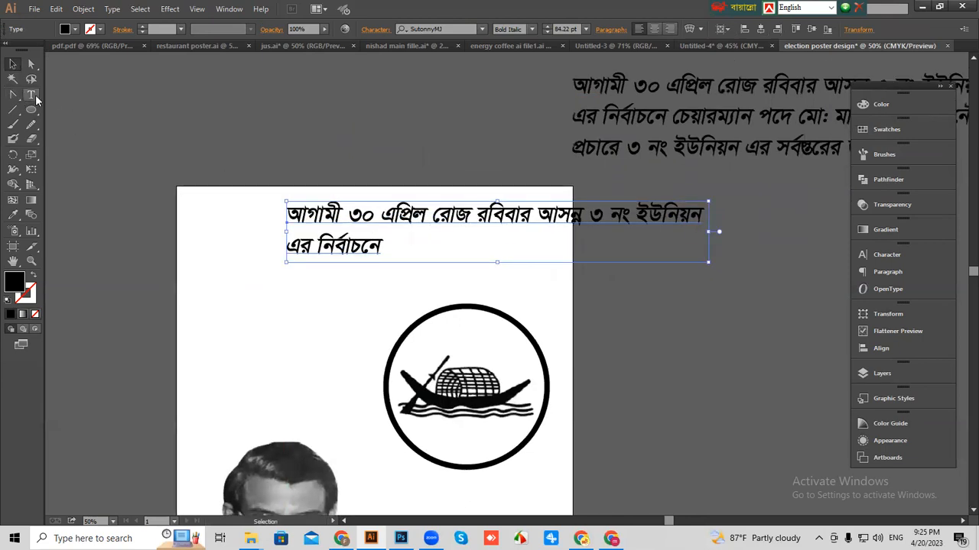
click(289, 246)
key(BackSpace)
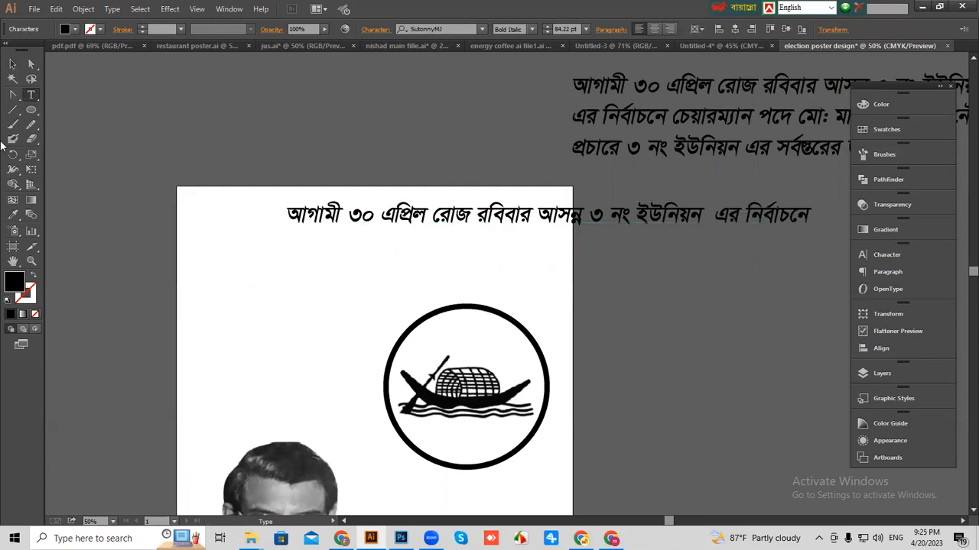
Shift the headline to the left along the artboard's upper edge and set its font size to 87 pt.
click(13, 64)
click(307, 152)
drag(349, 220, 282, 223)
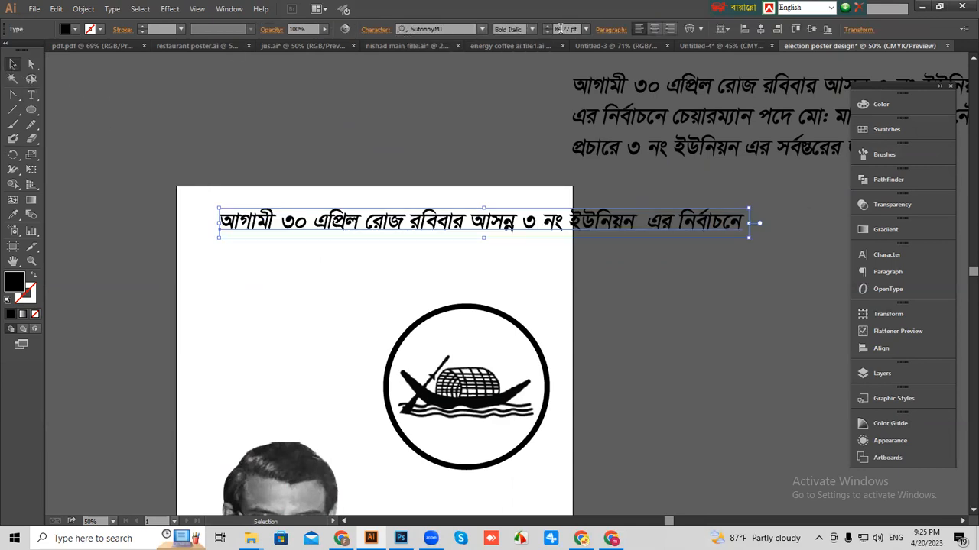
click(344, 109)
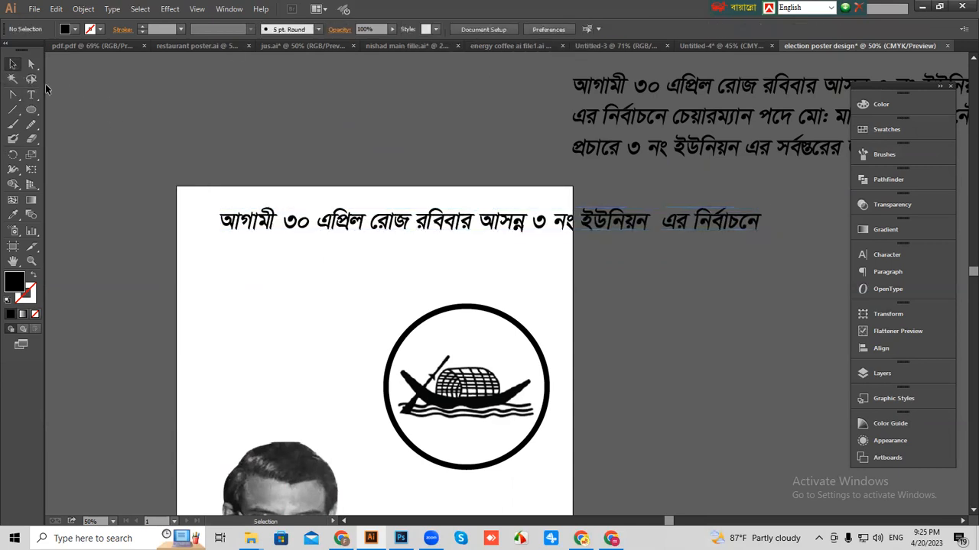
Split the headline into three lines, breaking after "রবিবার" and after "ইউনিয়ন".
key(t)
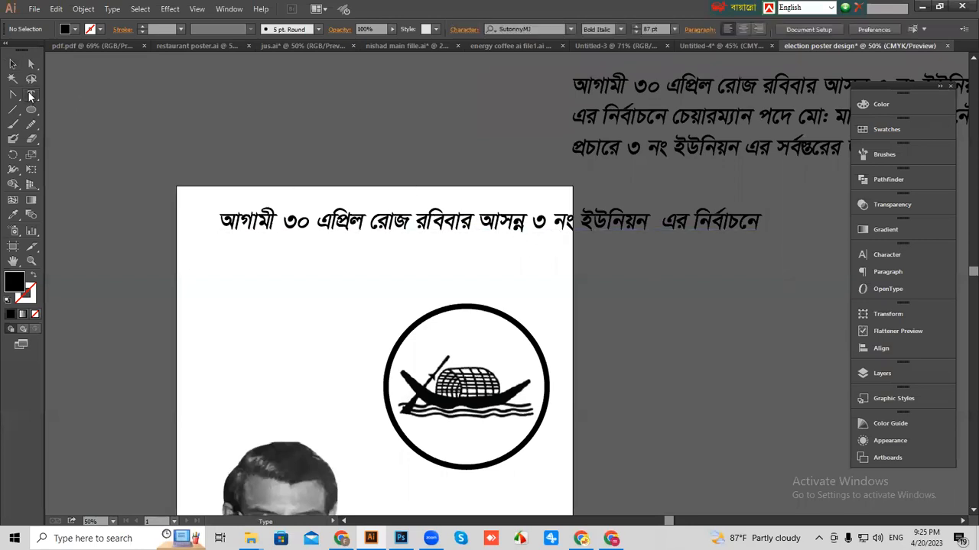
click(485, 221)
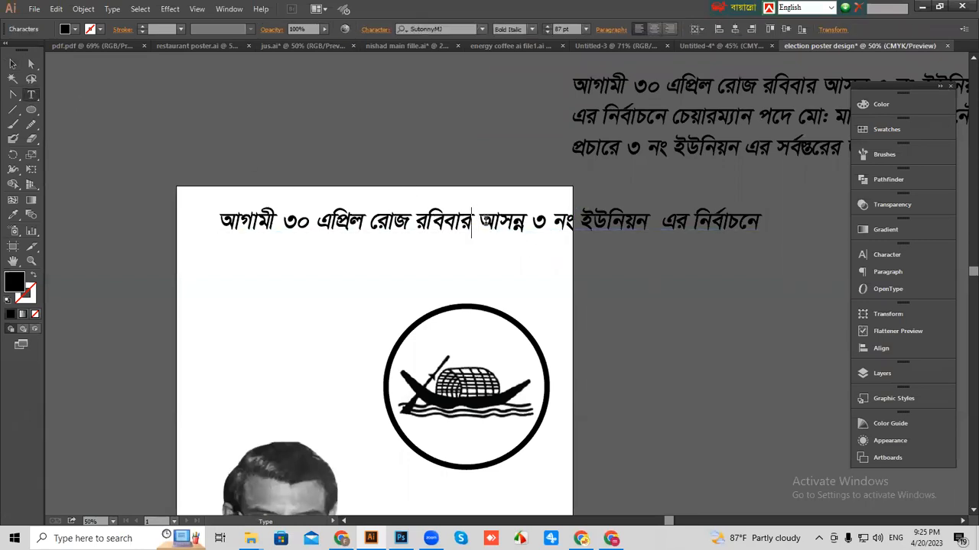
key(Delete)
key(Return)
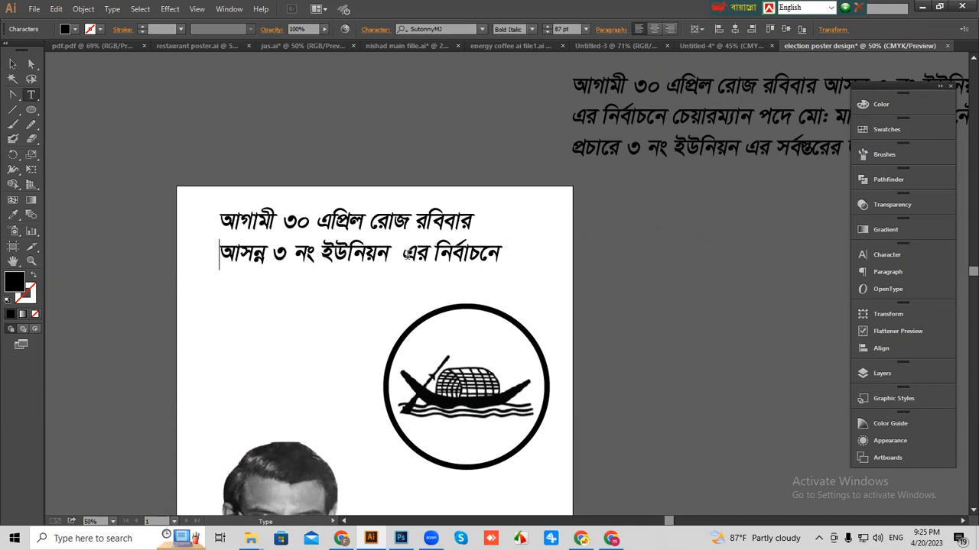
key(BackSpace)
key(Return)
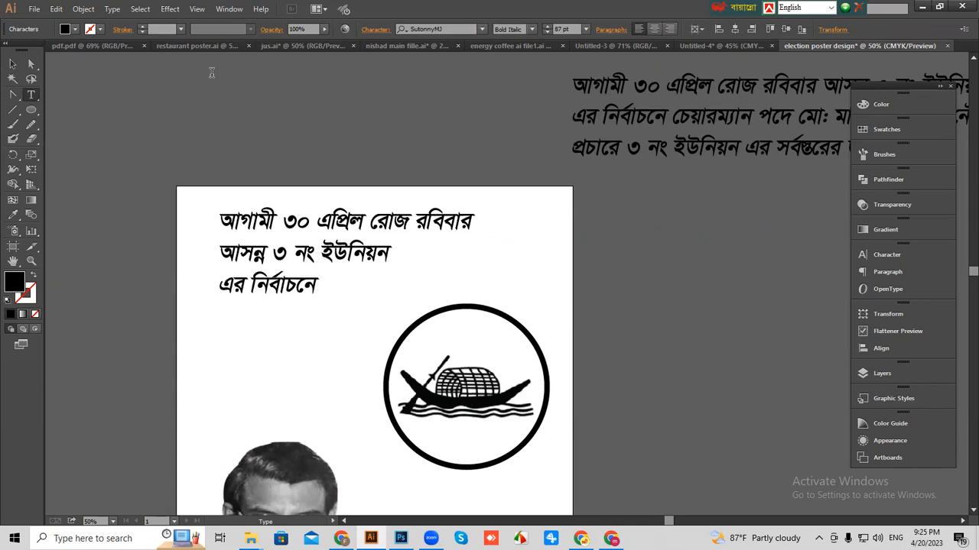
Centre-align the three-line headline and move it back to the upper middle of the artboard.
click(16, 66)
click(656, 26)
click(262, 264)
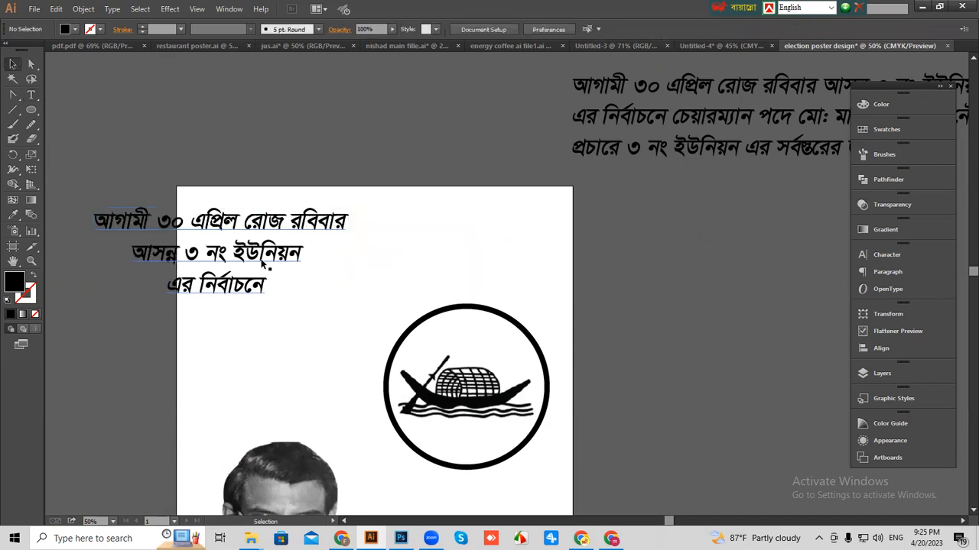
drag(239, 289, 377, 282)
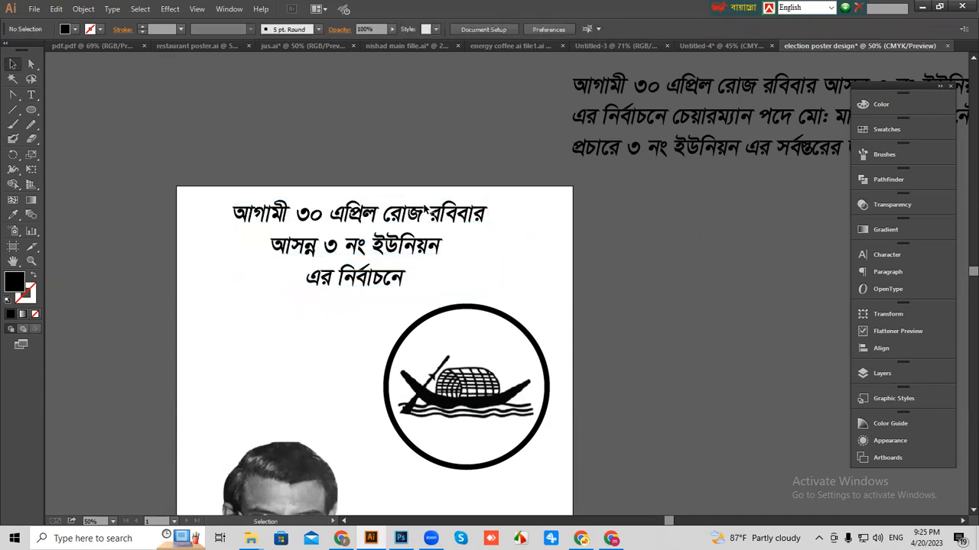
Move the boat symbol group down and right beside the portrait, overlapping the artboard's right edge.
scroll(489, 346, down, 2)
drag(477, 336, 568, 457)
drag(421, 243, 400, 297)
drag(448, 228, 425, 168)
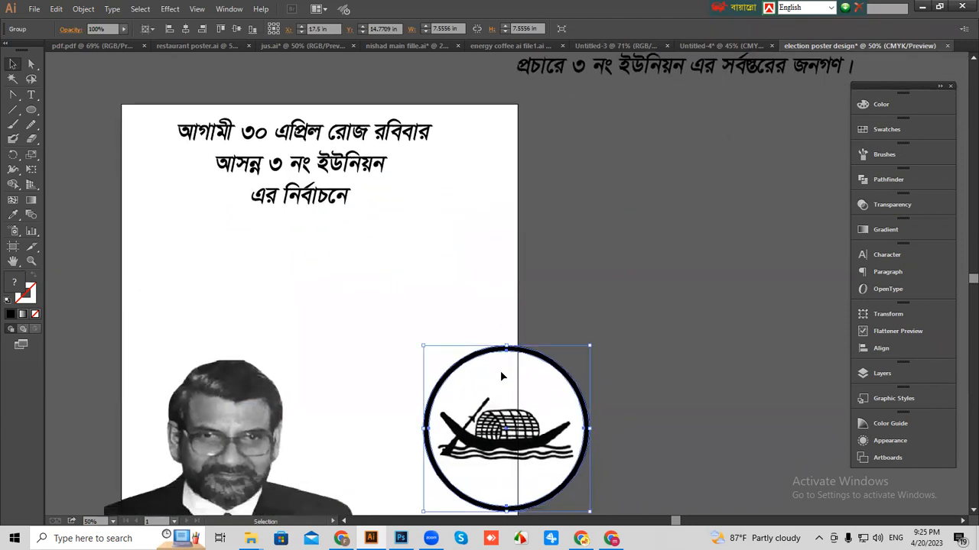
Copy the word "চেয়ারম্যান" from the campaign text and place it as separate text below the headline.
drag(572, 203, 483, 345)
click(32, 94)
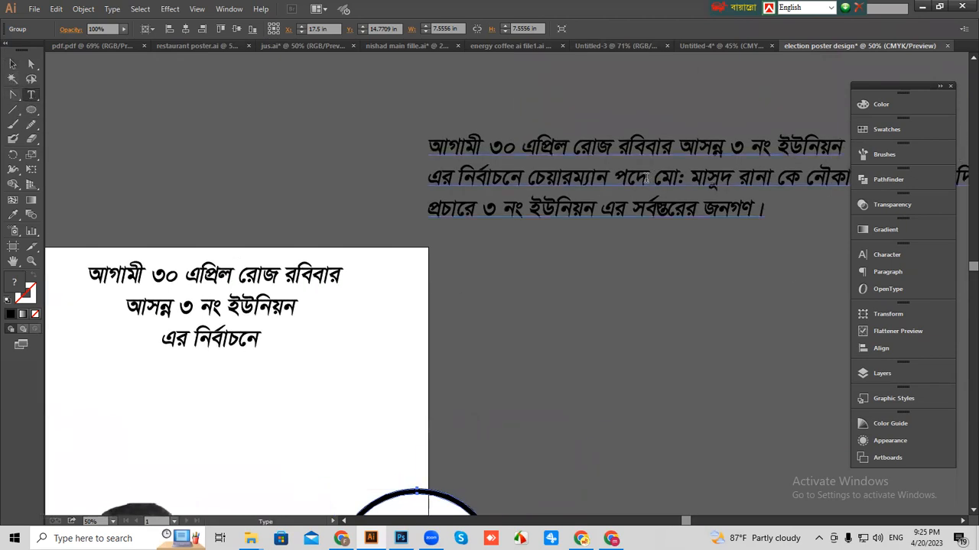
drag(607, 178, 528, 179)
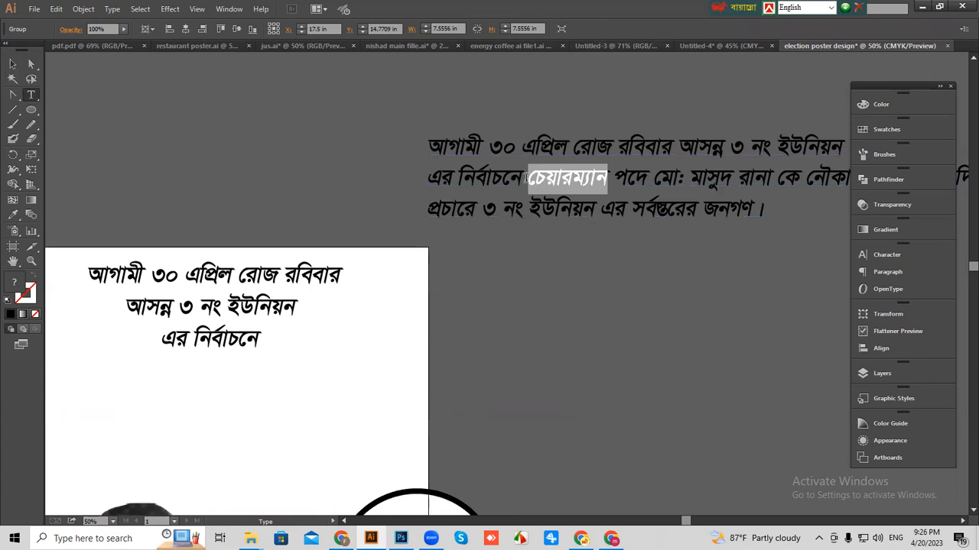
key(ctrl+c)
click(374, 345)
key(ctrl+v)
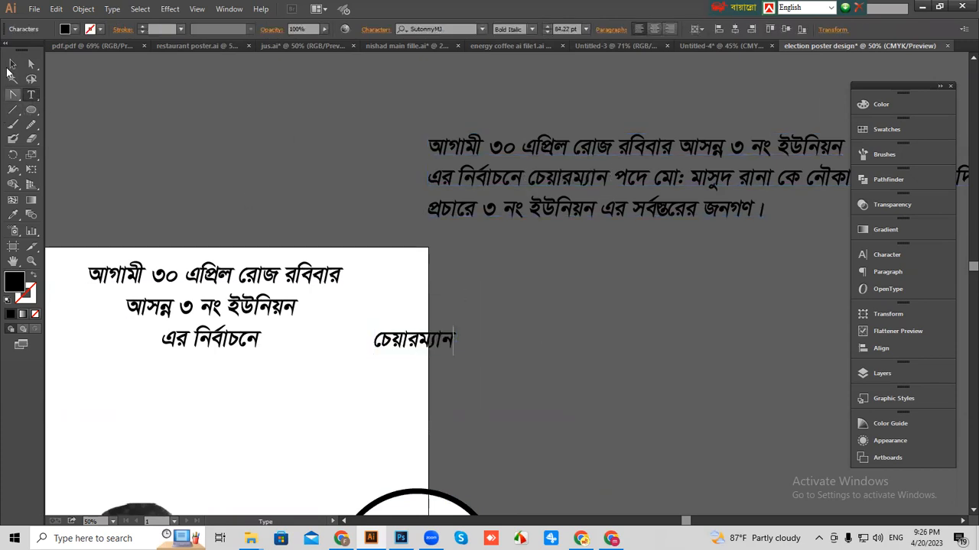
click(10, 68)
drag(286, 122, 470, 31)
drag(598, 246, 479, 329)
Draw a black rectangle about 7.42 by 1.61 in below the headline and round its corners fully into a pill.
drag(29, 113, 60, 112)
drag(345, 281, 482, 311)
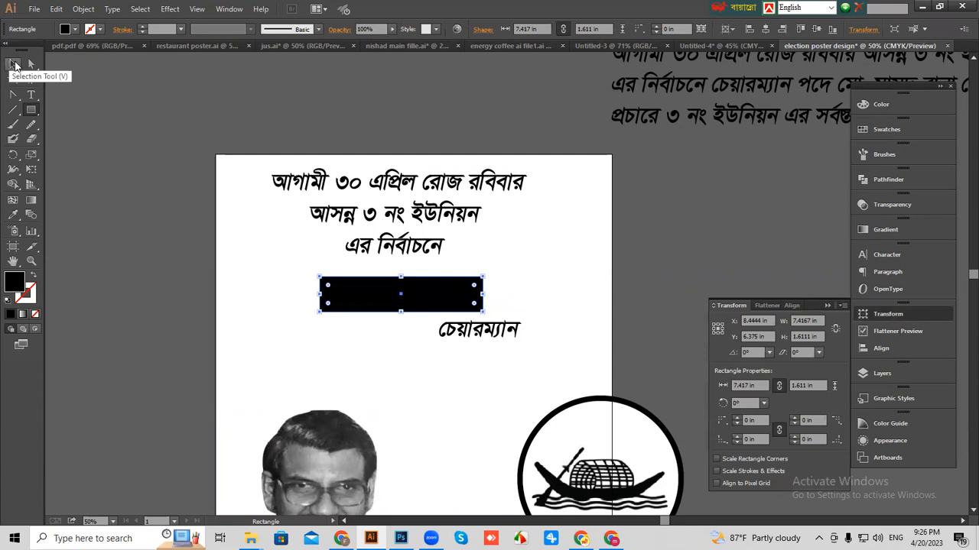
click(31, 65)
drag(332, 289, 340, 295)
click(13, 64)
click(511, 348)
Move the word "চেয়ারম্যান" below the black pill and fill it with white.
drag(499, 330, 451, 369)
click(876, 108)
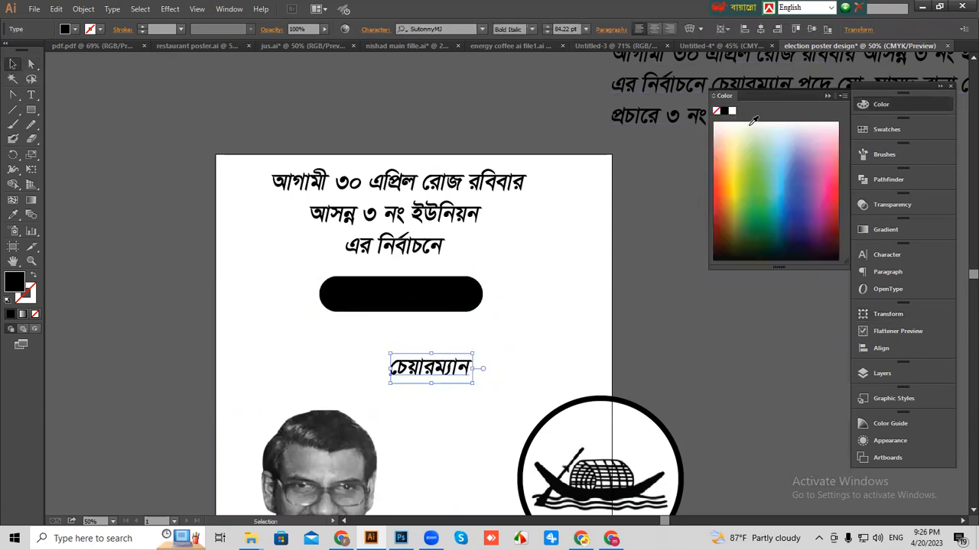
click(731, 111)
Place the white word over the black pill and bring it to the front.
drag(424, 376, 382, 302)
right_click(382, 299)
mouse_move(458, 412)
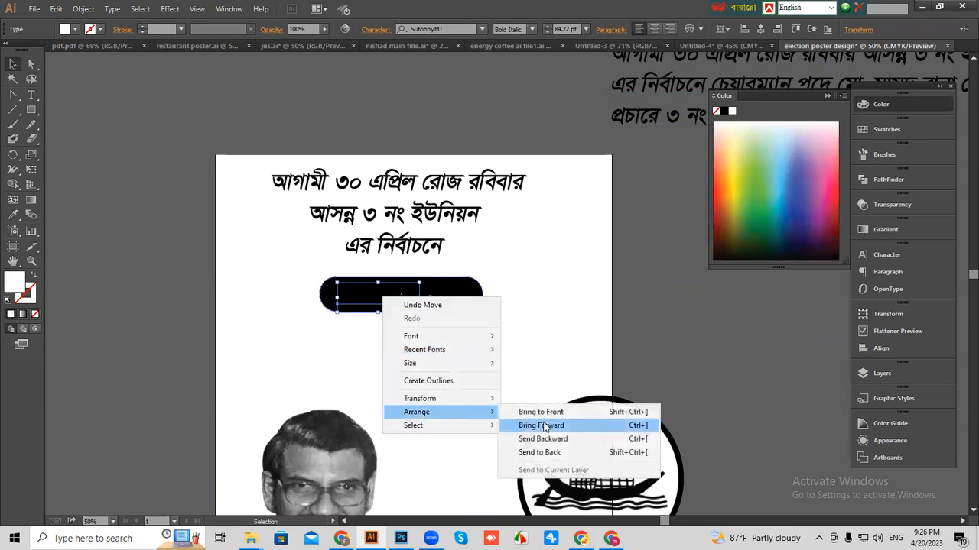
click(545, 412)
Increase the font size of "চেয়ারম্যান" until the word nearly fills the black pill.
click(564, 29)
scroll(564, 29, up, 8)
scroll(565, 29, up, 10)
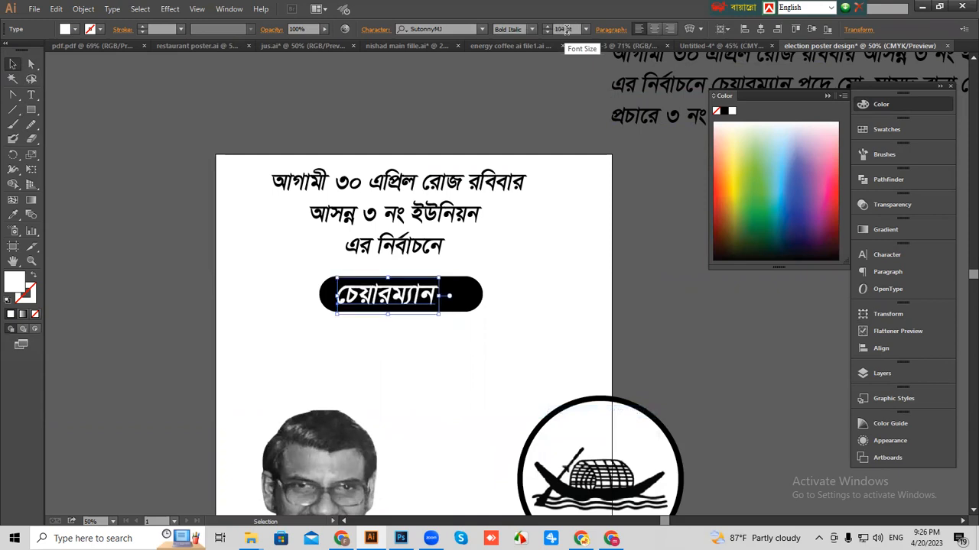
scroll(565, 29, up, 4)
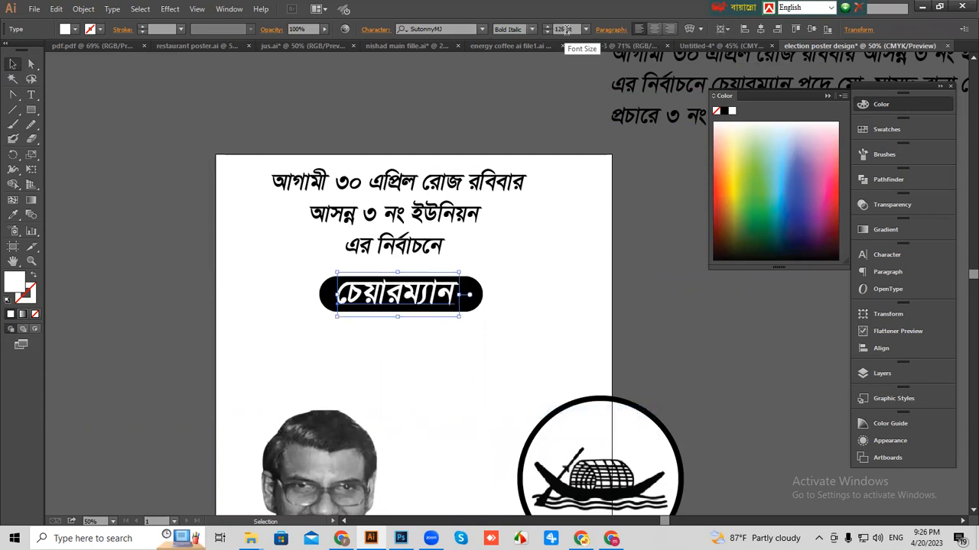
click(568, 179)
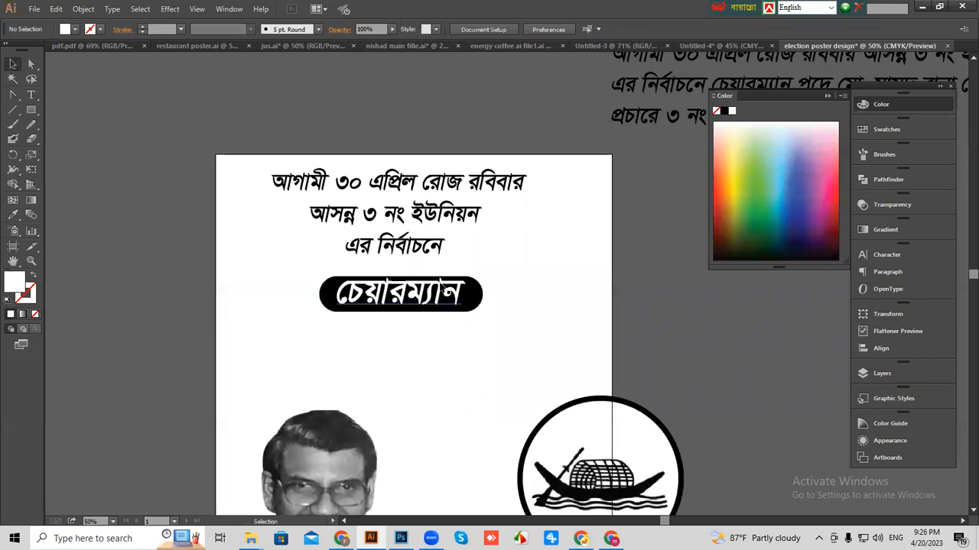
Try to centre the word "চেয়ারম্যান" inside the pill by moving it slightly.
drag(445, 284, 419, 301)
click(588, 303)
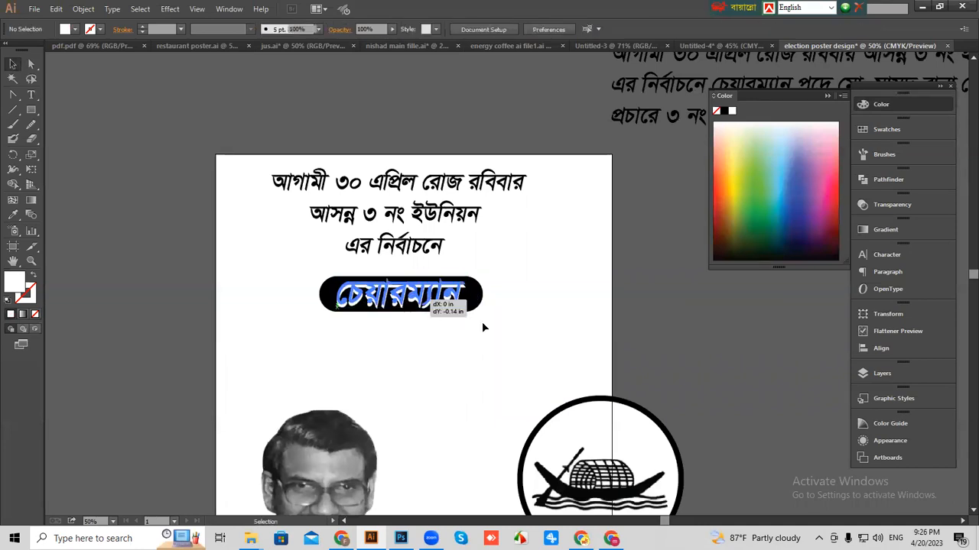
drag(483, 324, 482, 324)
click(540, 342)
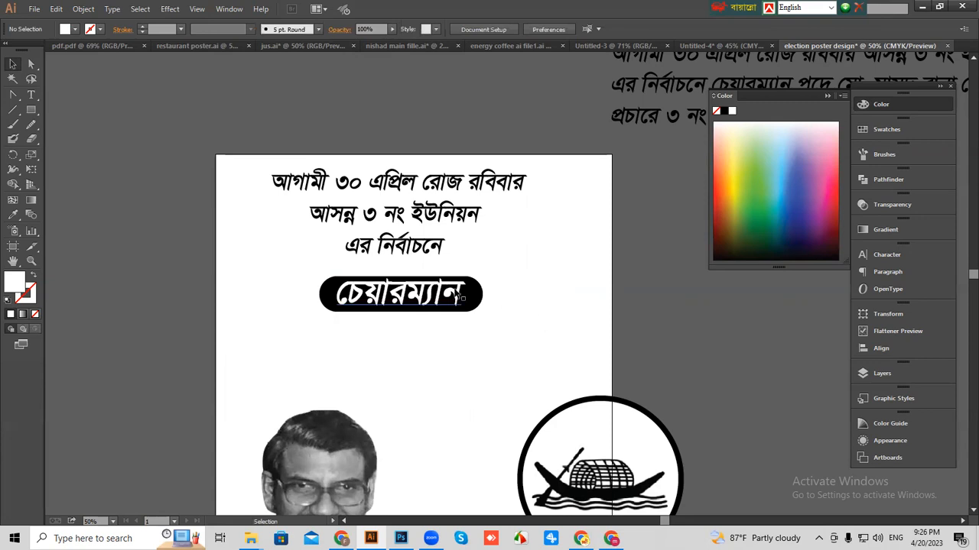
Convert the word "চেয়ারম্যান" to outlines.
click(456, 295)
right_click(411, 283)
click(473, 366)
click(528, 348)
Shift the outlined word slightly left and shorten the black pill to fit it more closely.
drag(446, 294, 421, 289)
click(492, 312)
click(491, 327)
Align the outlined word and the black pill to the selection, centring them vertically and horizontally on each other.
click(881, 348)
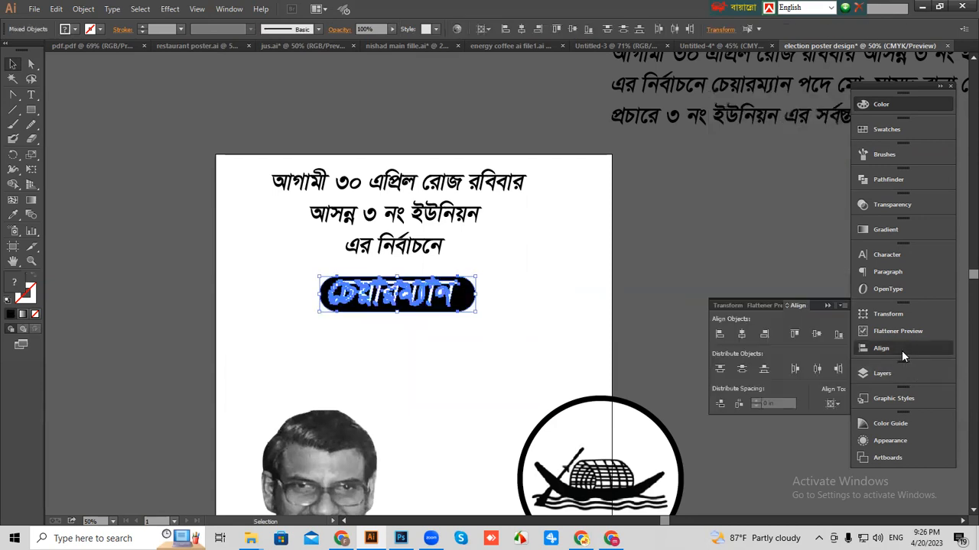
click(832, 405)
click(845, 419)
click(817, 334)
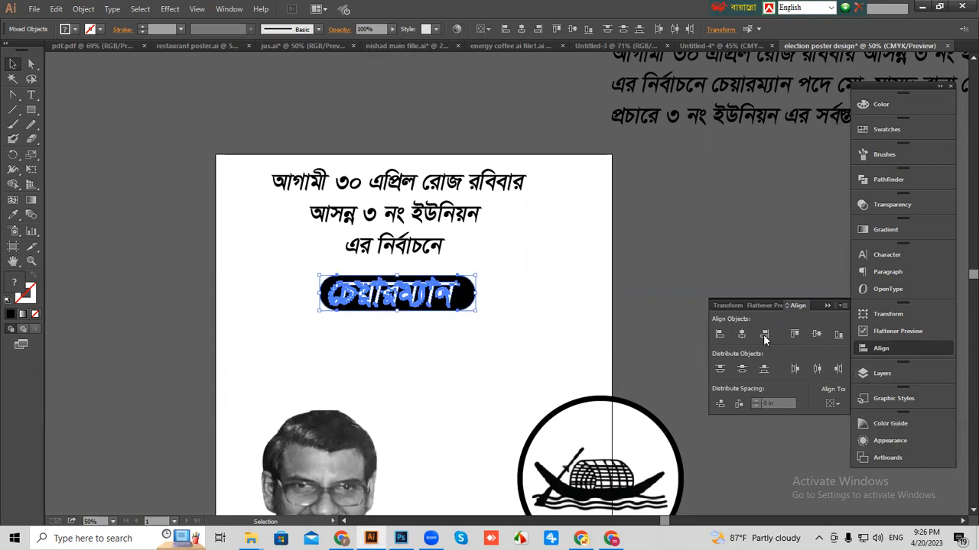
click(741, 334)
click(363, 348)
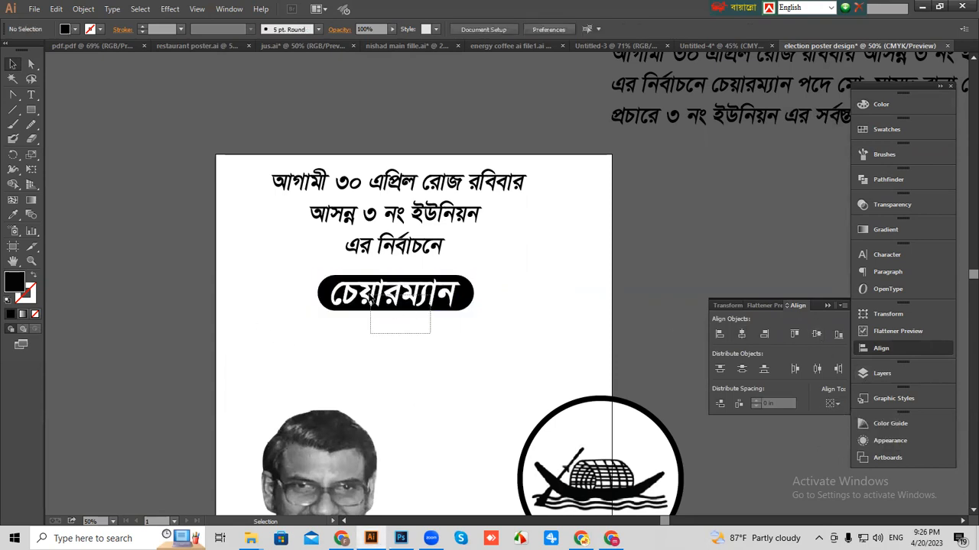
Group the outlined word "চেয়ারম্যান" with its black pill and move the group up close beneath the third headline line.
drag(370, 302, 376, 295)
right_click(380, 288)
click(408, 344)
click(486, 336)
drag(434, 305, 430, 295)
click(547, 236)
drag(562, 222, 461, 262)
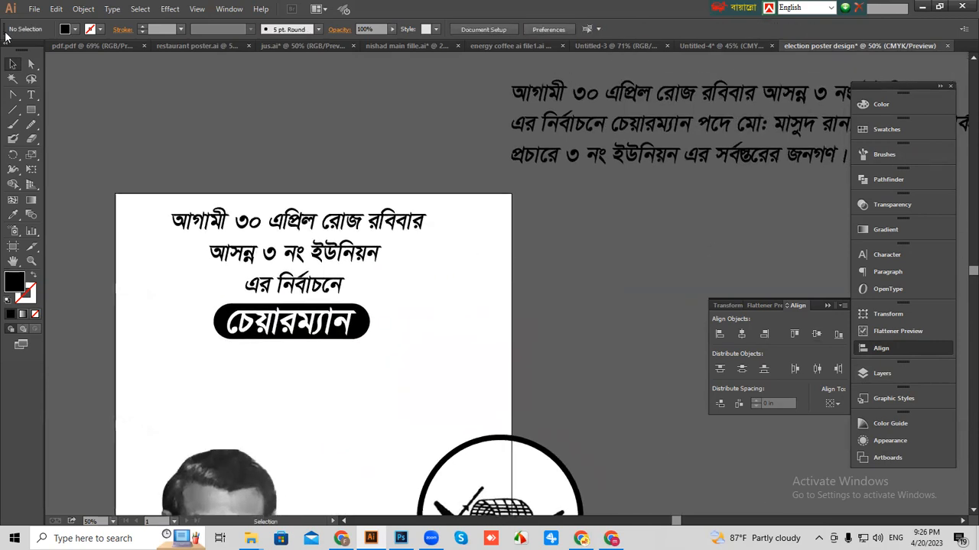
Copy the word "পদে" from the source text and place it just below the right end of the pill.
click(31, 96)
drag(732, 126, 697, 127)
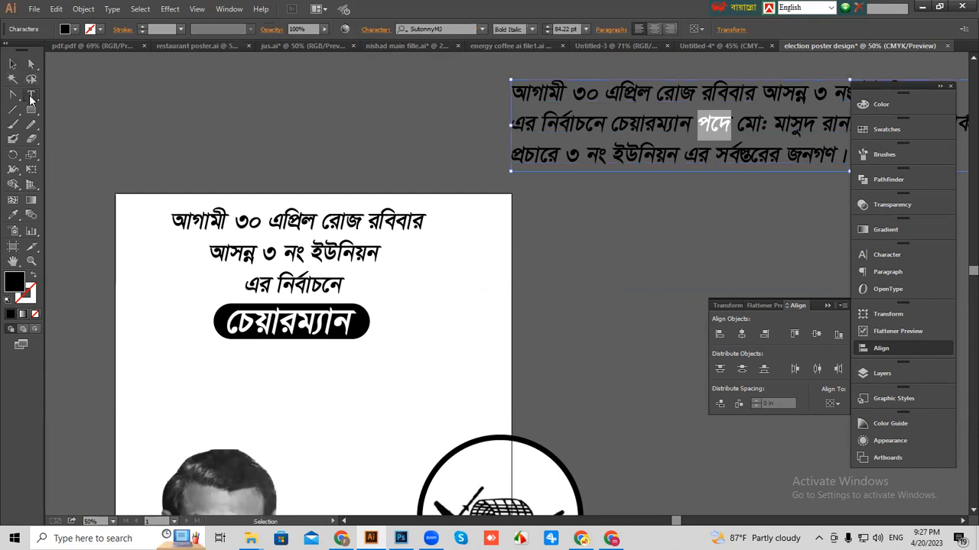
click(323, 378)
key(ctrl+v)
click(13, 64)
click(465, 323)
drag(347, 372, 356, 354)
click(442, 328)
drag(421, 331, 458, 317)
Copy the candidate's name from the source text and paste it on the poster below "পদে".
drag(490, 246, 351, 288)
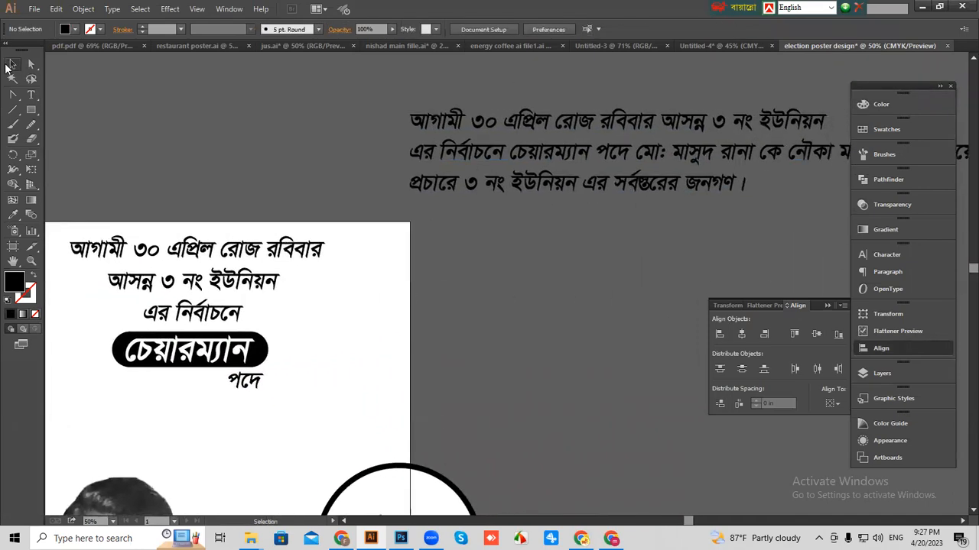
click(31, 95)
drag(320, 203, 92, 232)
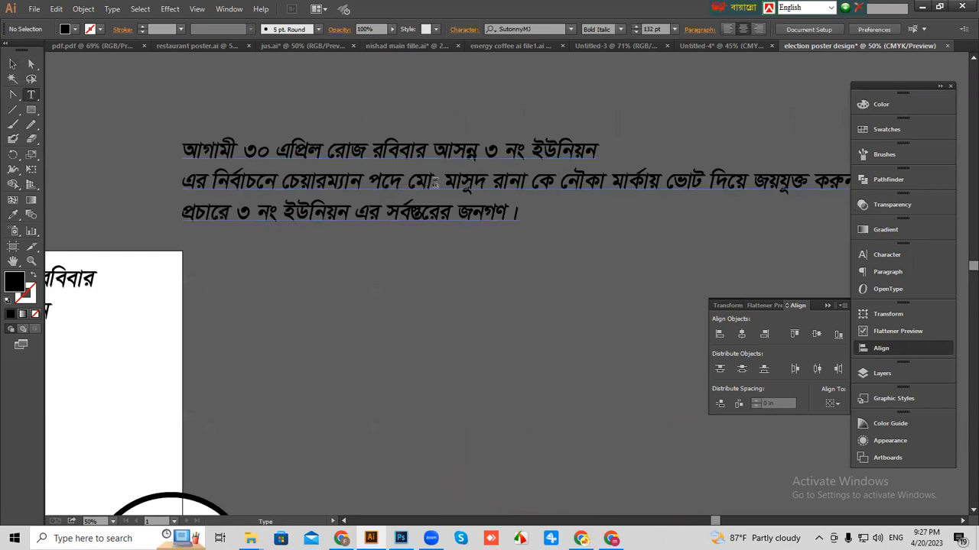
drag(410, 181, 528, 186)
click(12, 65)
drag(281, 300, 796, 136)
key(ctrl+v)
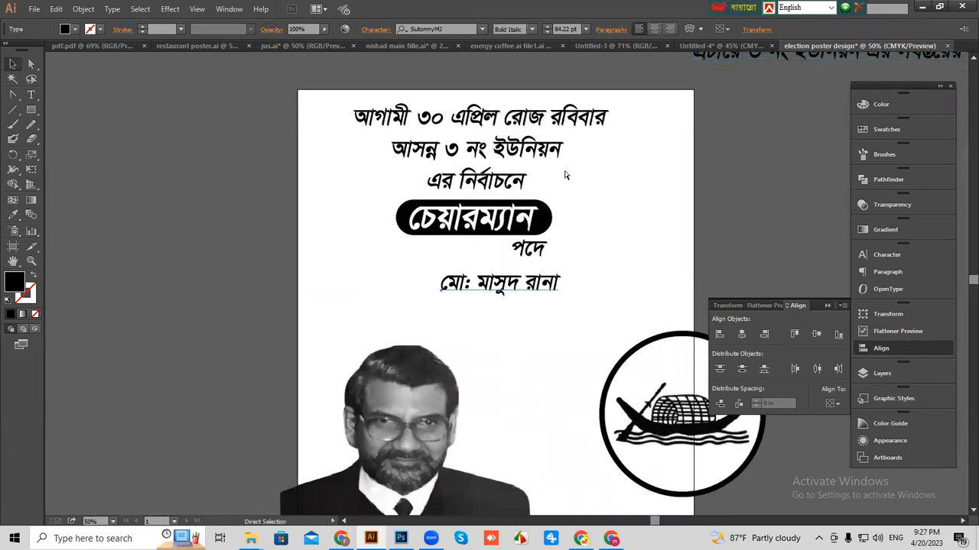
drag(565, 332, 485, 339)
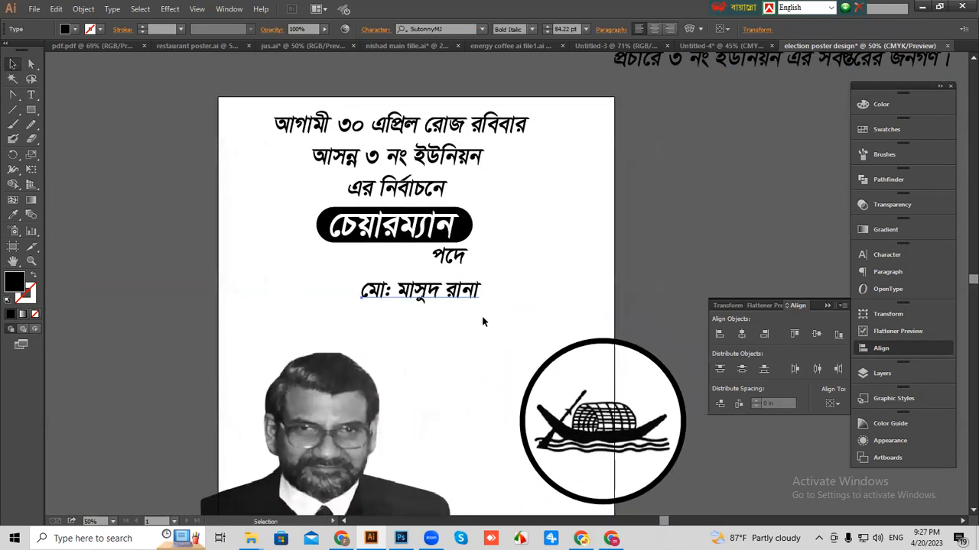
Enlarge the candidate's name to about 192 pt and move it off the artboard to the left.
drag(485, 305, 561, 332)
click(583, 251)
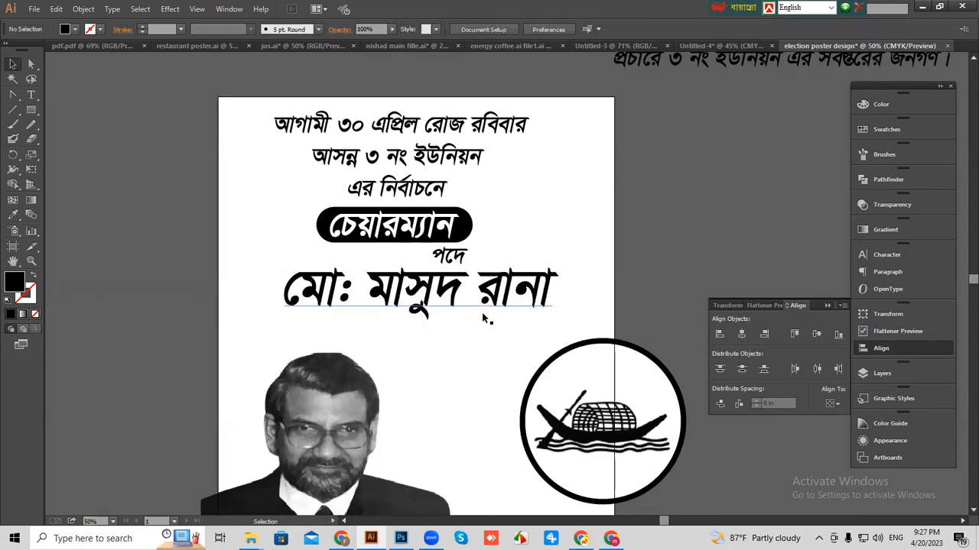
drag(478, 301, 179, 358)
drag(387, 341, 413, 295)
drag(218, 293, 127, 340)
drag(241, 339, 241, 356)
Shrink the portrait to about 13.67 in wide at the artboard's left edge below the pill, and move the boat symbol off the right edge.
drag(370, 396, 331, 300)
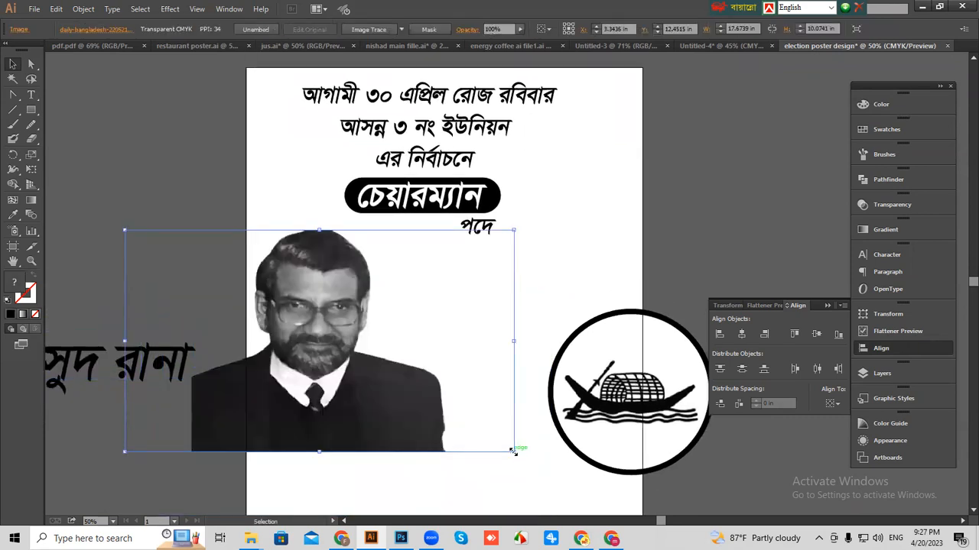
drag(513, 452, 471, 427)
drag(322, 395, 338, 373)
scroll(593, 349, down, 2)
drag(593, 350, 687, 421)
drag(331, 290, 340, 287)
Draw a black rectangle across the artboard directly beneath the portrait and extend it slightly downward.
click(30, 109)
drag(206, 332, 630, 377)
click(13, 64)
click(98, 136)
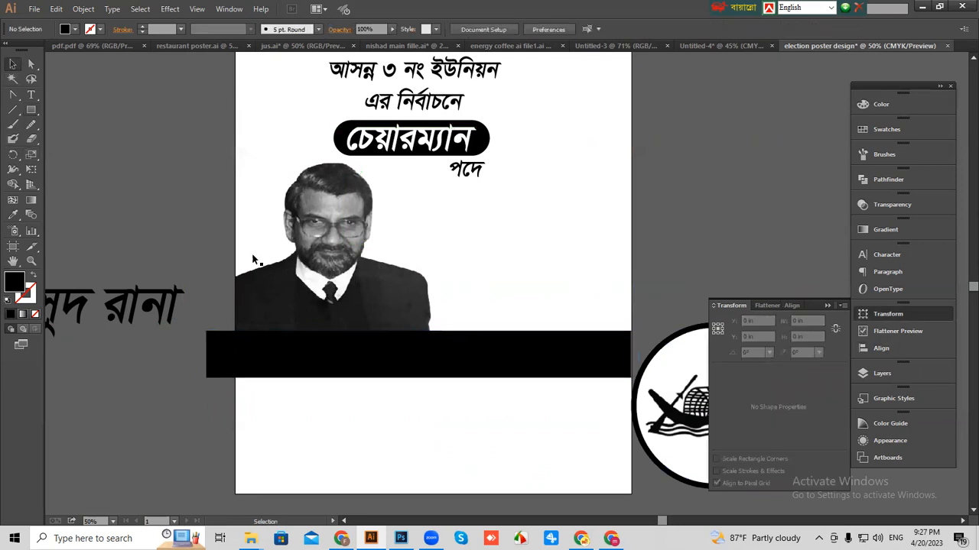
click(469, 348)
drag(418, 377, 418, 383)
Move the candidate's name onto the black bar, fill it white and bring it to the front.
drag(139, 322, 504, 376)
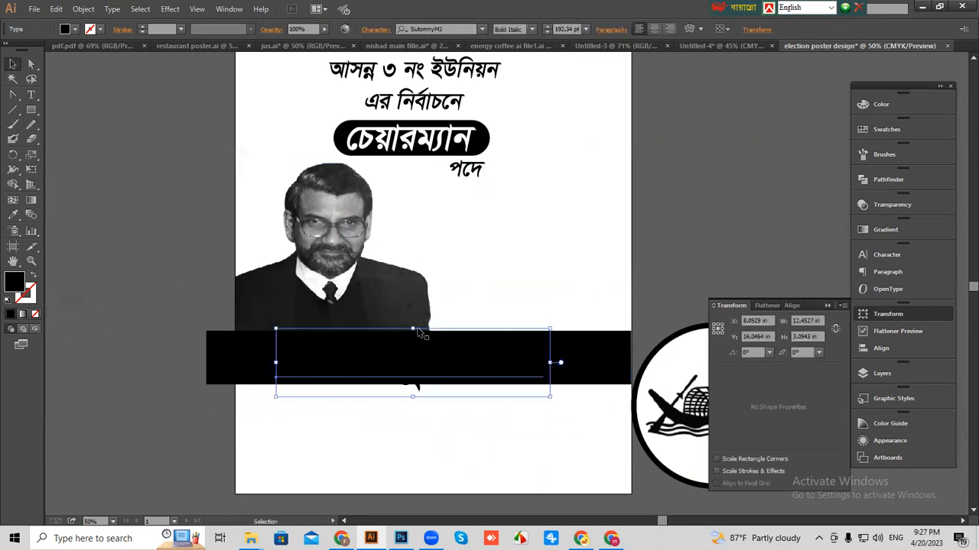
click(879, 104)
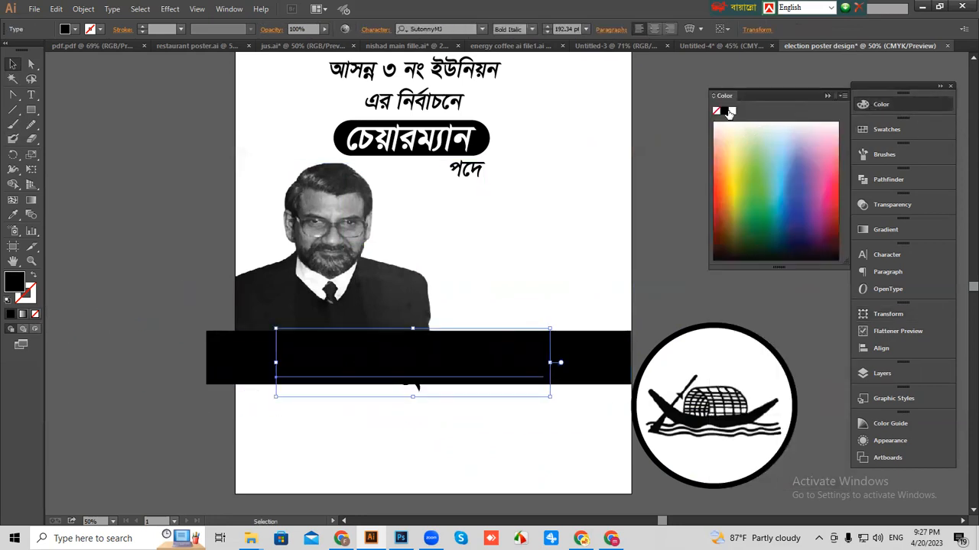
click(733, 112)
right_click(546, 250)
mouse_move(601, 366)
click(705, 366)
Deepen the black bar slightly at its lower edge and nudge the portrait up a little.
click(588, 373)
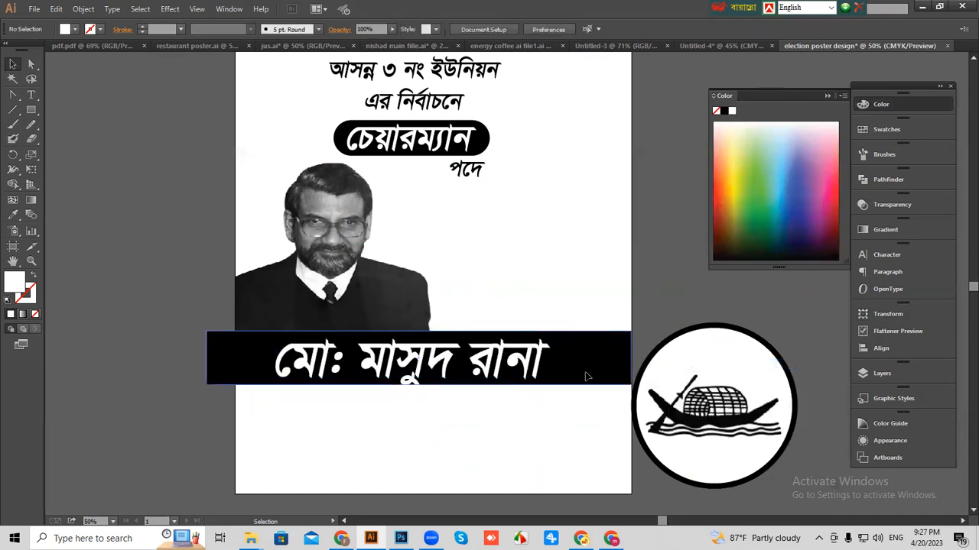
drag(419, 386, 419, 391)
click(559, 242)
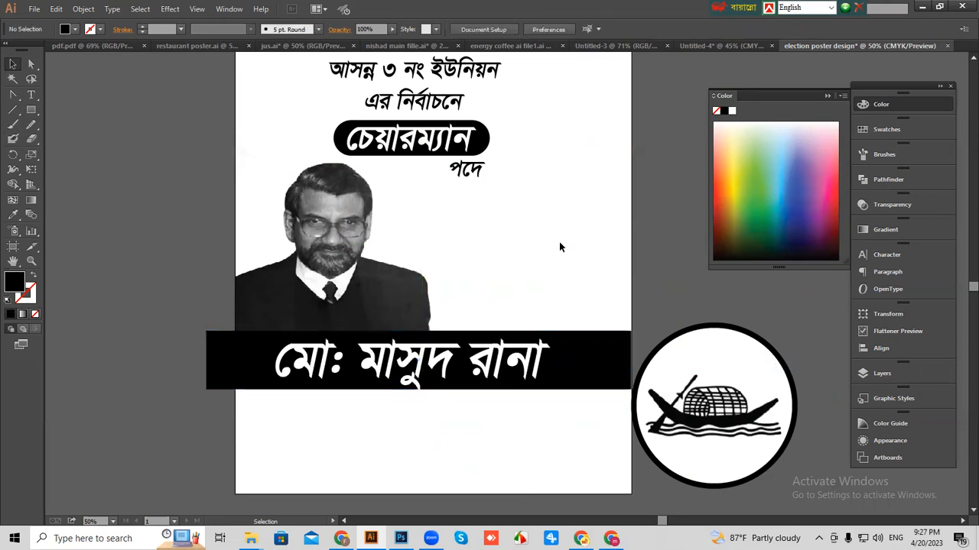
drag(366, 265, 366, 262)
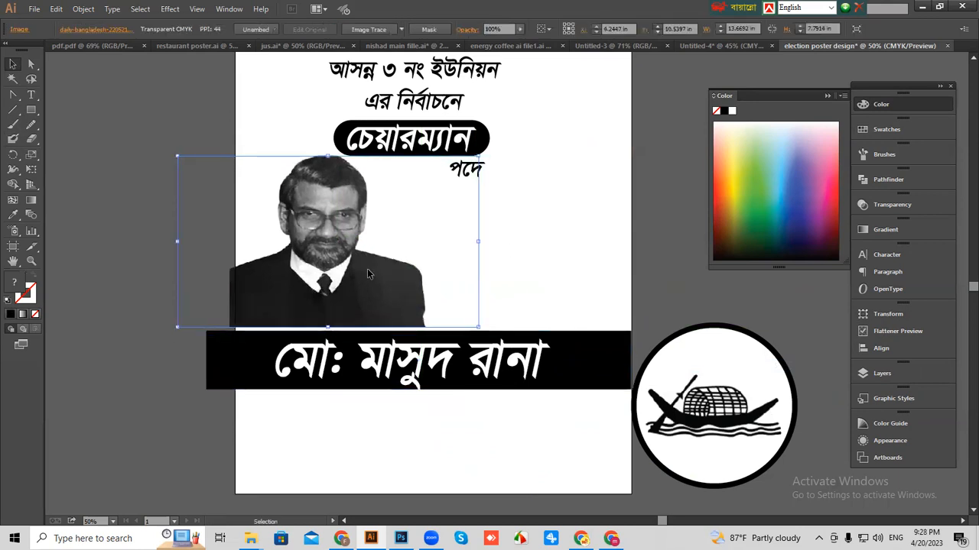
click(572, 266)
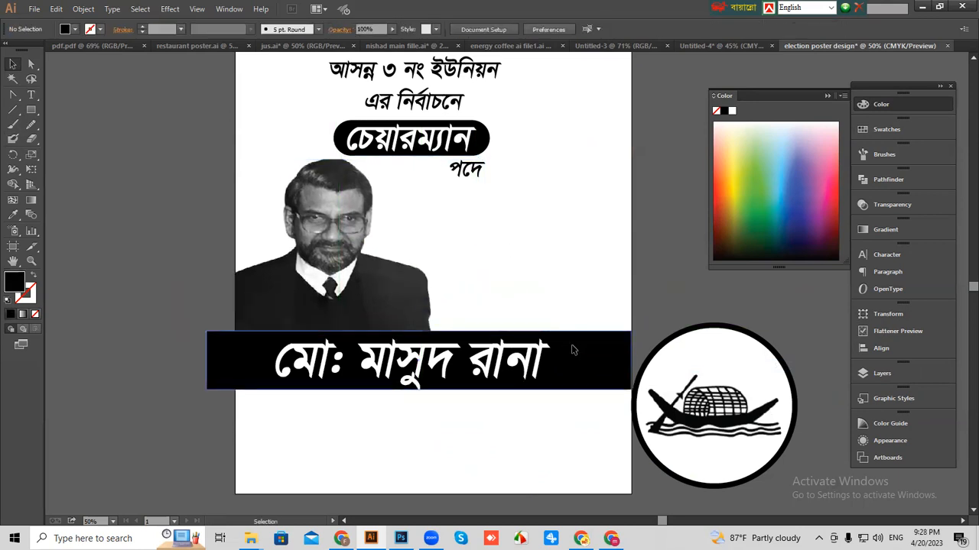
Nudge the black bar up against the portrait and shift the white name up to sit within it.
drag(579, 345, 578, 345)
click(691, 273)
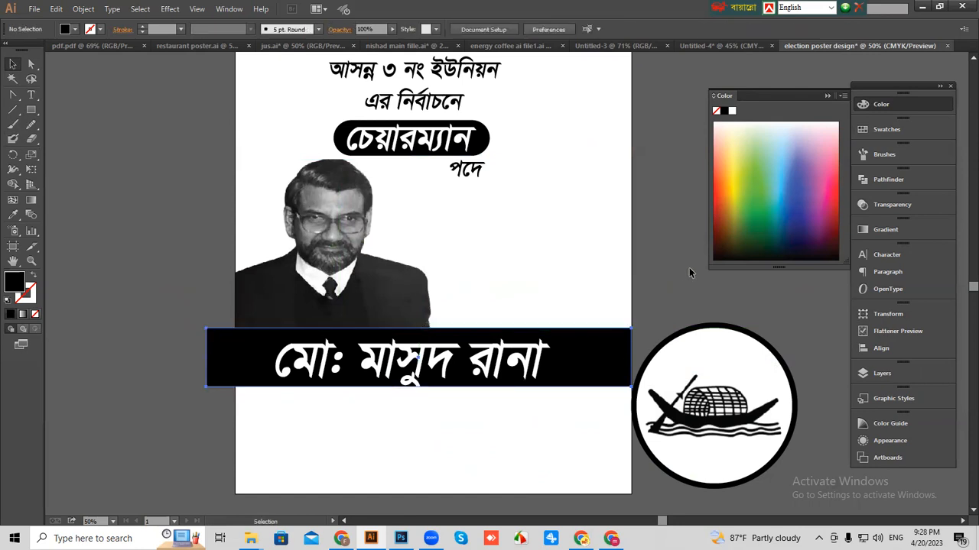
click(502, 361)
click(591, 250)
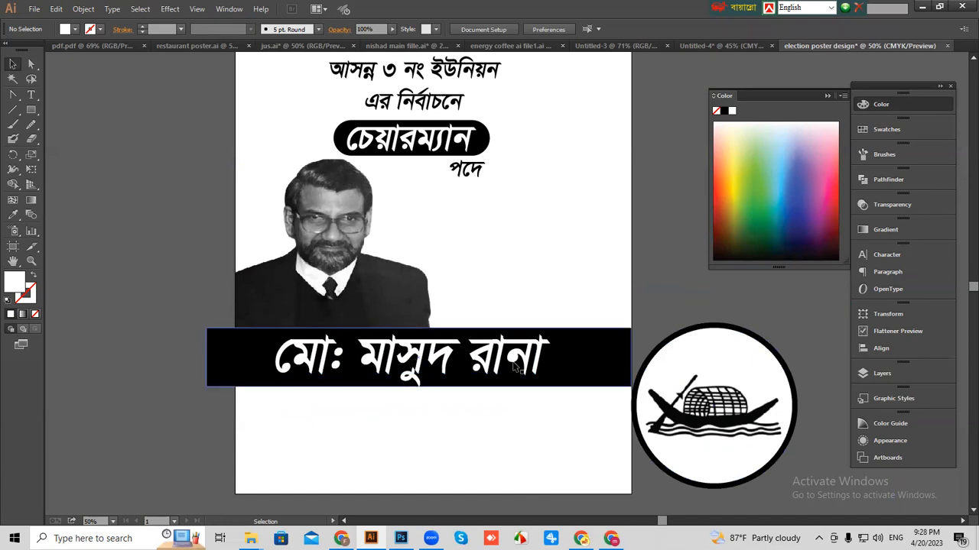
drag(357, 345, 357, 330)
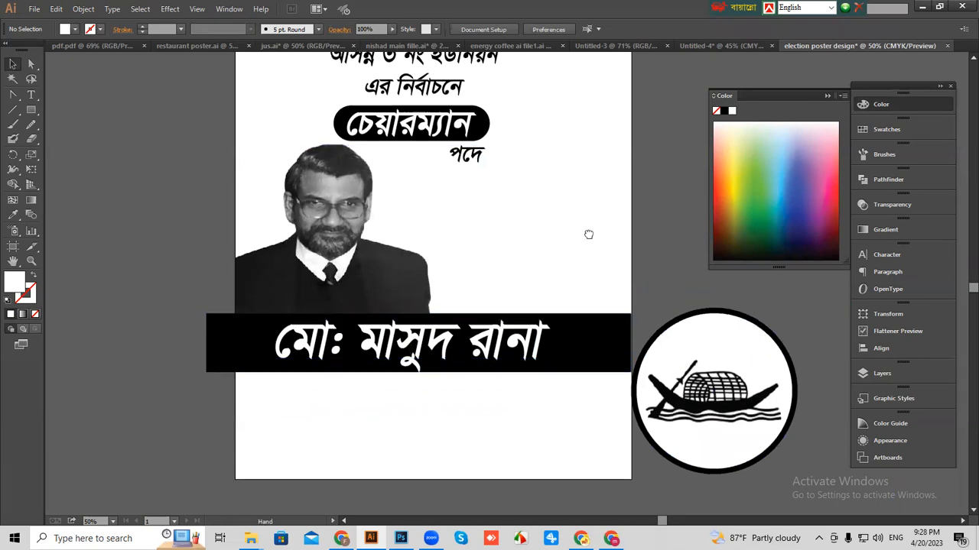
drag(589, 235, 581, 247)
drag(412, 356, 413, 355)
click(556, 309)
Copy "কে" from the source text, place it below the right part of the bar and enlarge it to about 122 pt.
drag(589, 266, 569, 275)
drag(575, 314, 509, 320)
drag(586, 168, 403, 345)
drag(522, 280, 393, 319)
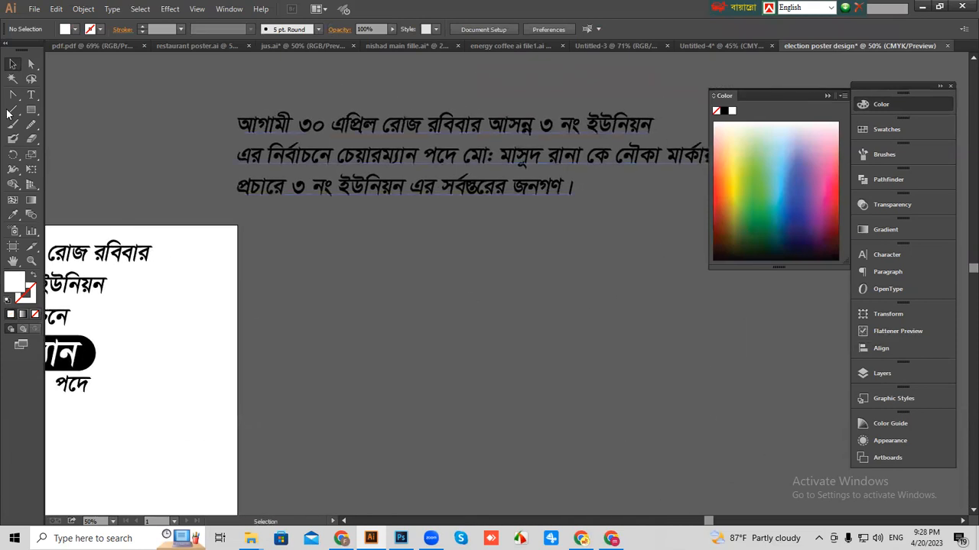
click(31, 95)
drag(616, 155, 586, 159)
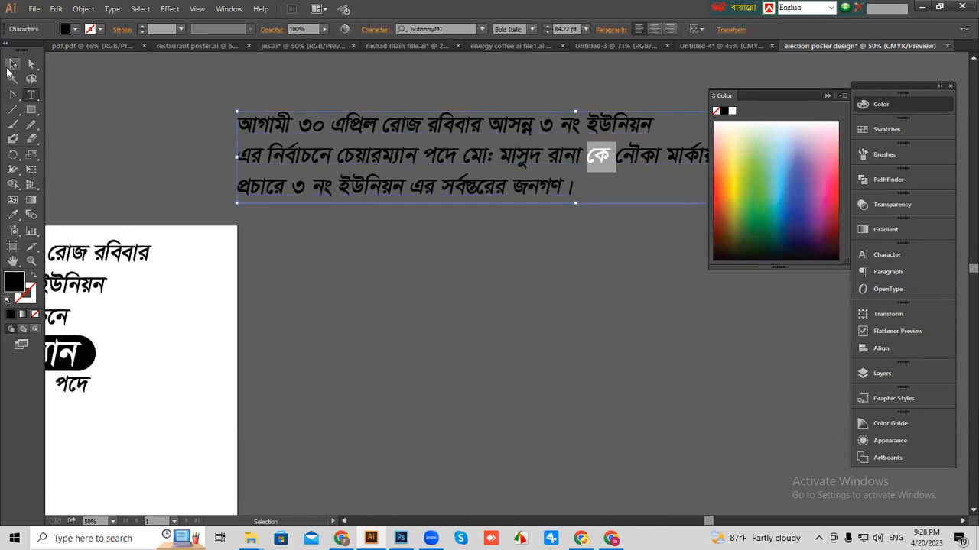
drag(250, 282, 418, 63)
drag(336, 305, 413, 228)
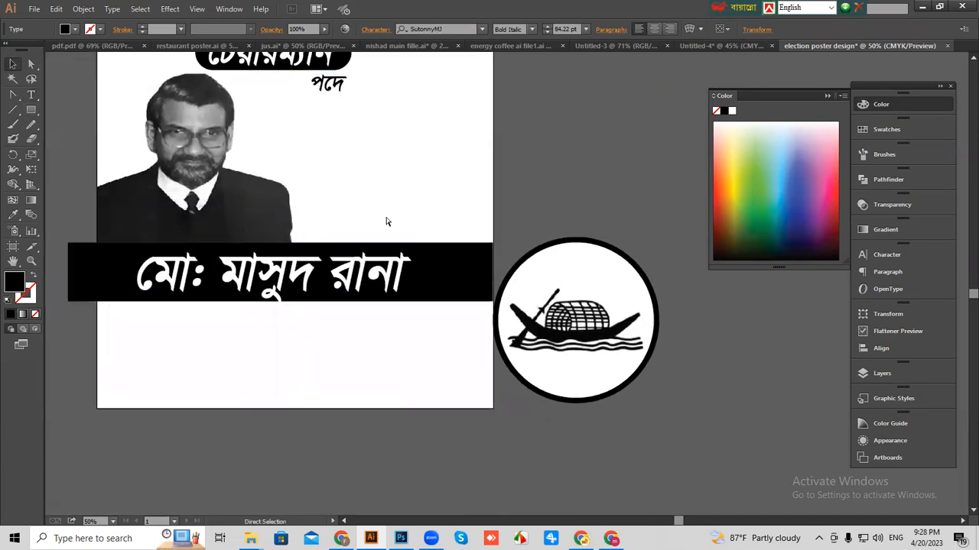
drag(498, 281, 470, 383)
click(452, 358)
drag(462, 343, 442, 360)
Draw a circle about 1.94 in across over "কে", send it to the back and fill it white.
click(31, 109)
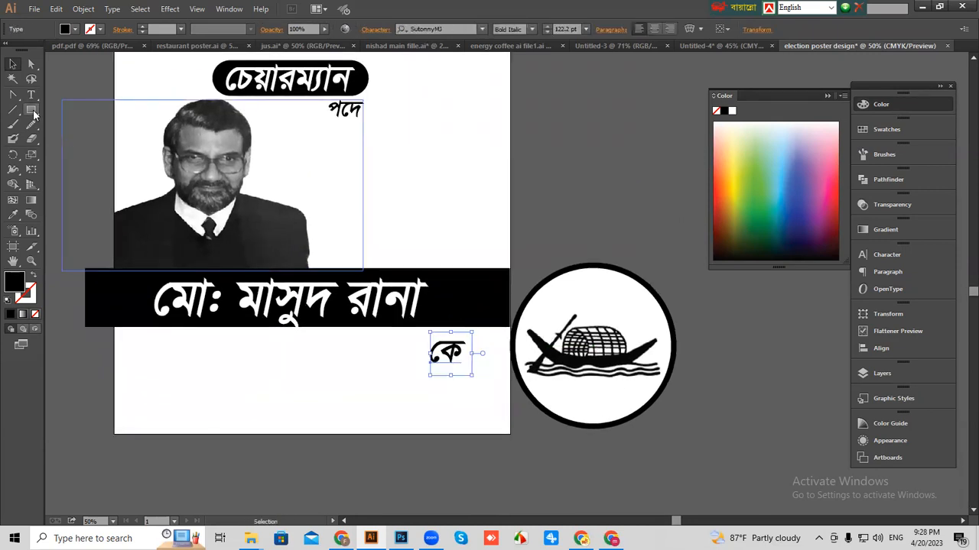
click(71, 140)
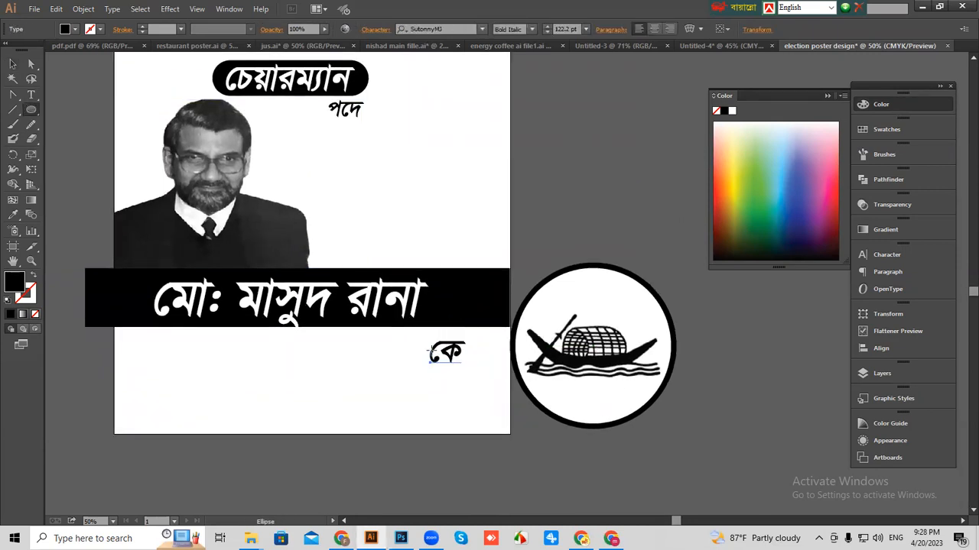
drag(449, 354, 468, 370)
click(13, 65)
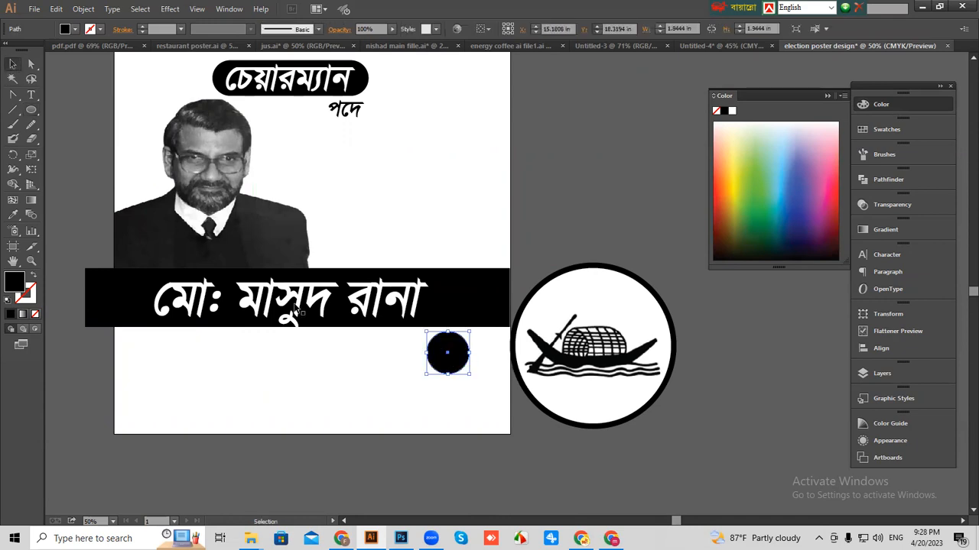
right_click(469, 366)
mouse_move(513, 343)
click(627, 387)
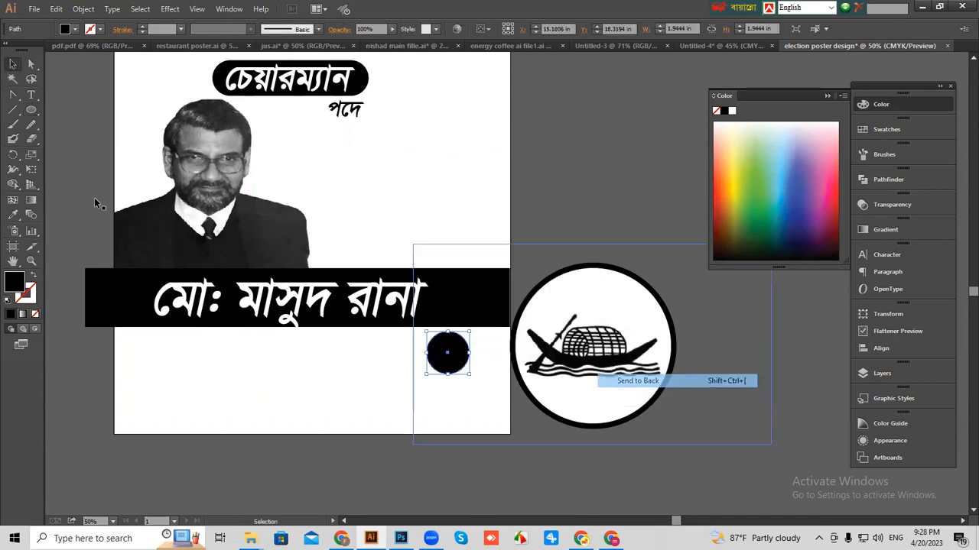
click(734, 112)
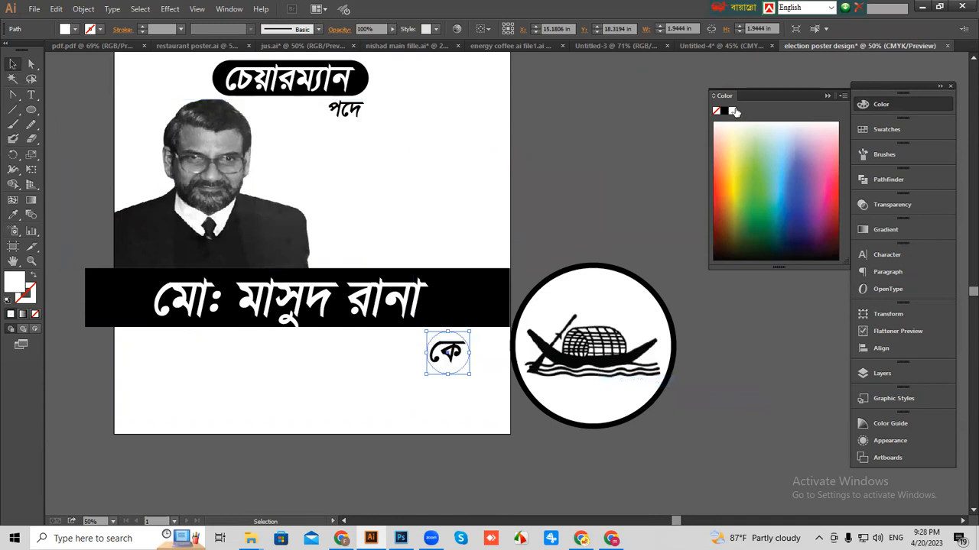
Move the white circle and "কে" onto the black bar to the right of the name and bring them to the front.
shift+click(451, 359)
drag(451, 359, 470, 306)
right_click(474, 307)
mouse_move(526, 407)
click(625, 408)
click(573, 211)
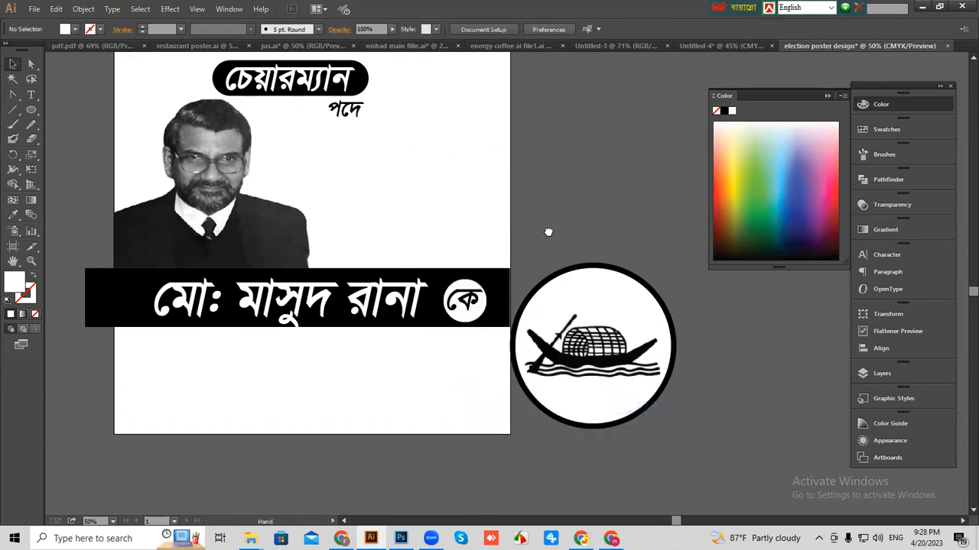
Move the circle and "কে" down off the bar and align their centres vertically and horizontally.
drag(548, 231, 607, 240)
click(526, 313)
click(490, 246)
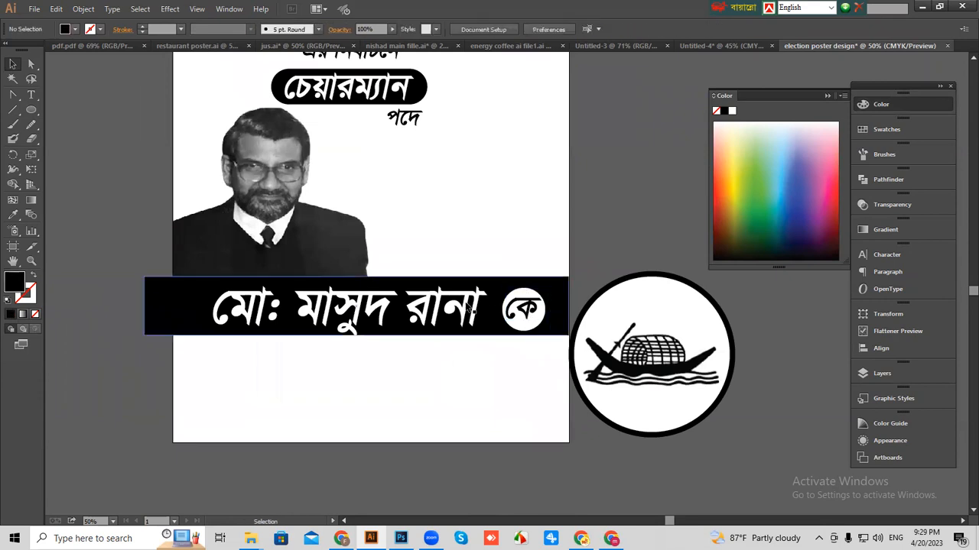
click(523, 292)
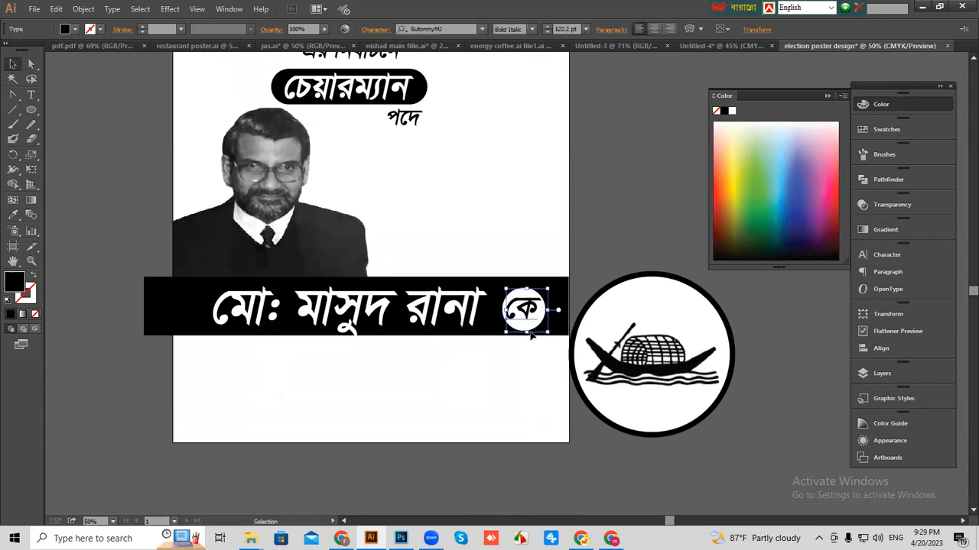
drag(517, 315, 515, 393)
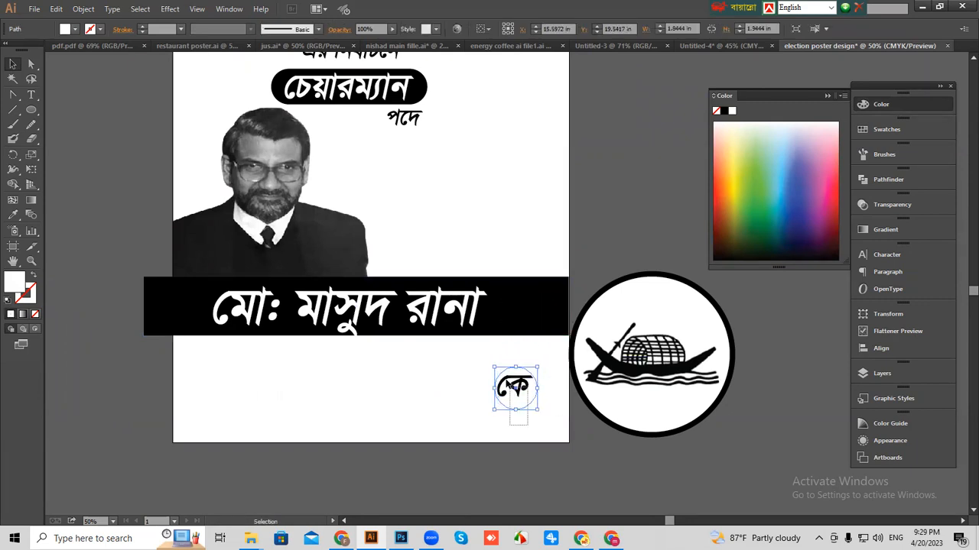
click(905, 350)
click(817, 334)
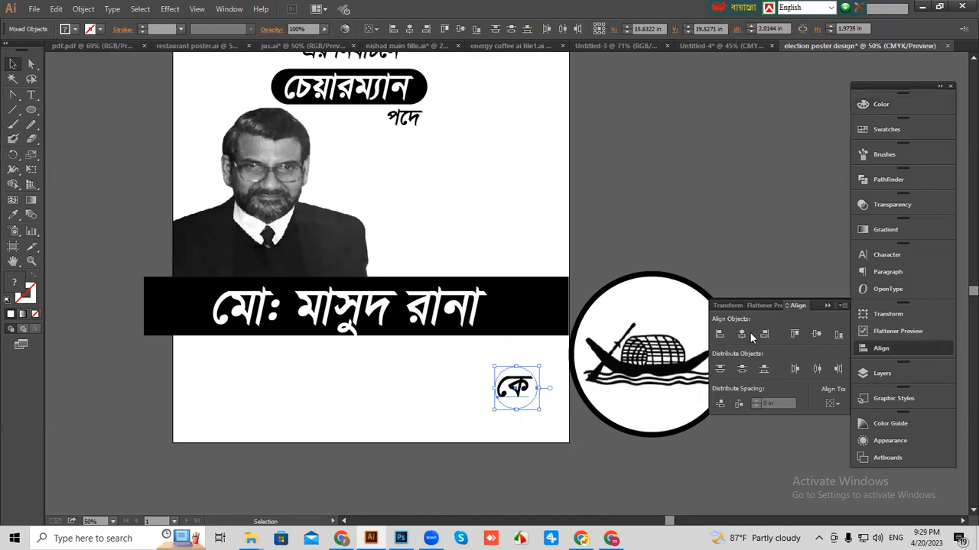
click(742, 334)
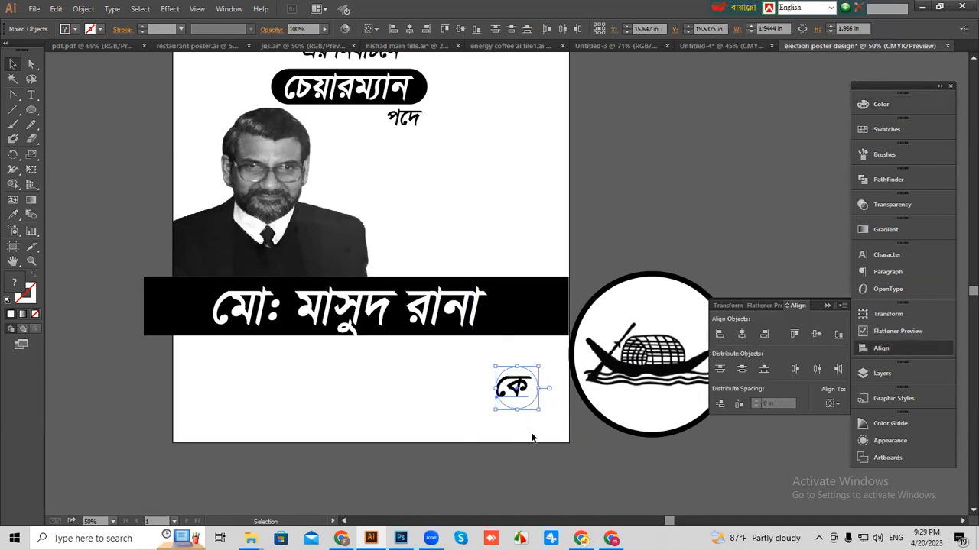
Convert "কে" to outlines and centre it horizontally and vertically on the white circle.
click(532, 438)
right_click(510, 391)
click(545, 338)
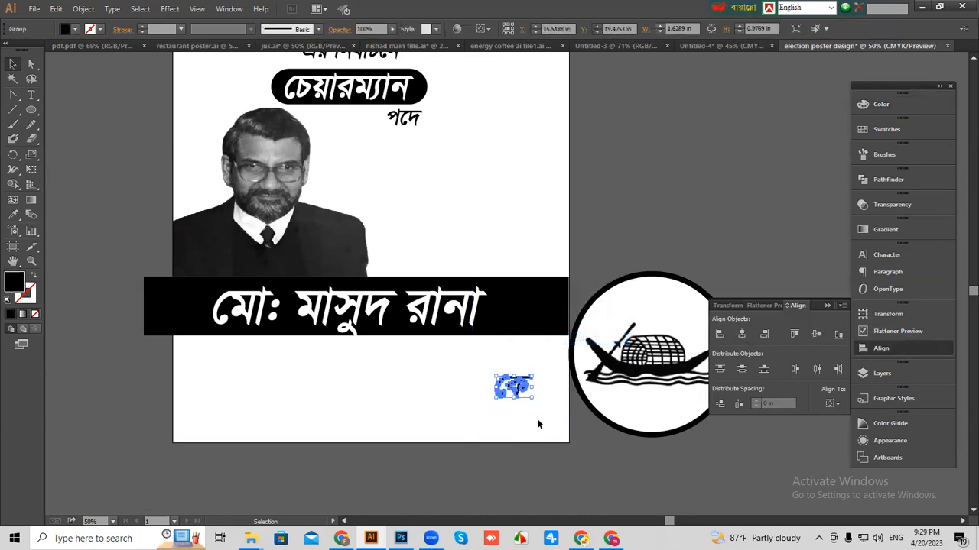
drag(538, 420, 508, 384)
click(743, 338)
click(815, 333)
Group the outlined "কে" with its circle and place the group on the black bar to the right of the name.
right_click(502, 383)
click(584, 444)
drag(526, 402, 535, 321)
click(509, 395)
drag(464, 380, 497, 441)
drag(467, 210, 470, 229)
Move the ringed boat symbol onto the artboard beside the portrait above the bar and scale it down to fit.
drag(697, 451, 560, 299)
drag(636, 364, 608, 353)
click(663, 246)
drag(566, 275, 540, 288)
click(638, 211)
Copy the words "নৌকা মার্কায়" from the second line of the source text beside the artboard.
drag(640, 252, 630, 156)
key(ctrl+minus)
drag(633, 199, 457, 304)
drag(518, 267, 470, 318)
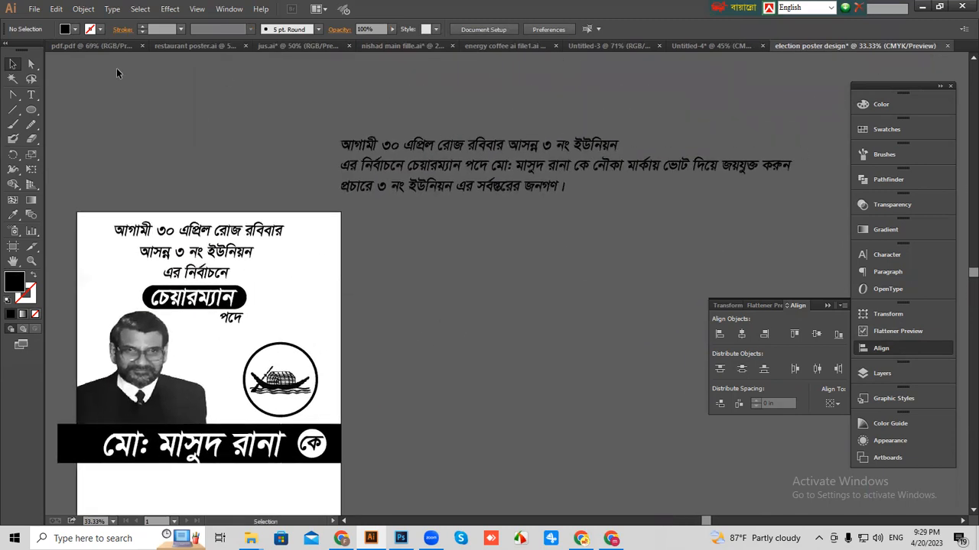
click(31, 94)
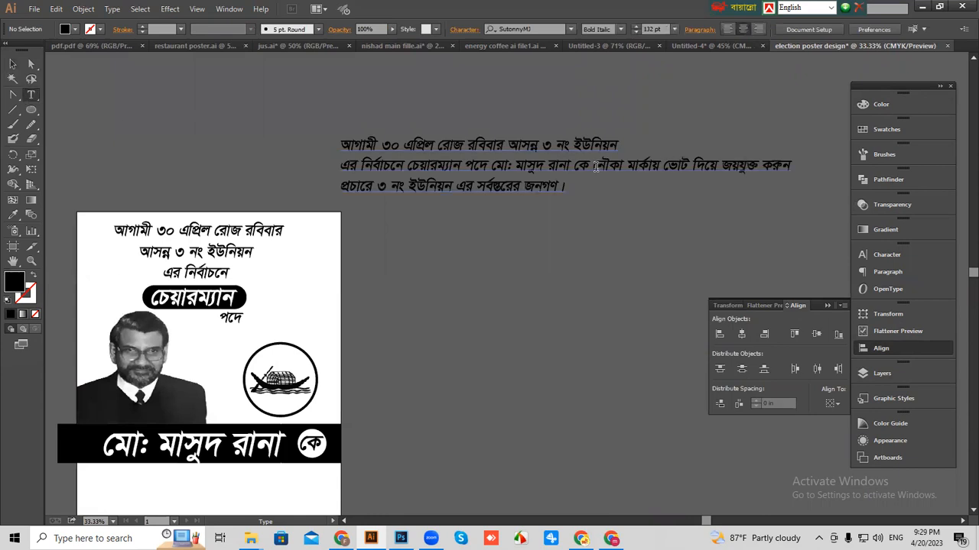
drag(595, 166, 655, 171)
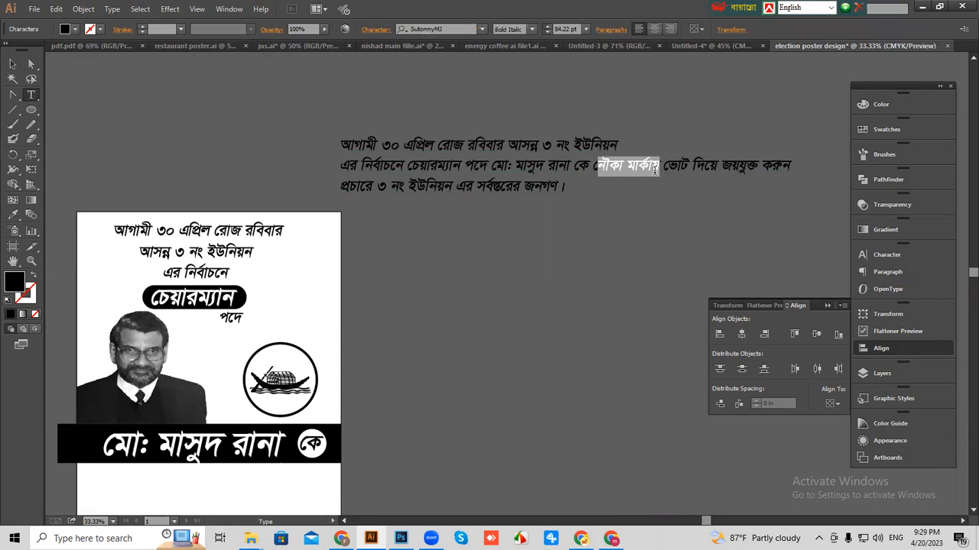
drag(590, 173, 655, 172)
key(ctrl+c)
Paste "নৌকা মার্কায়" as separate text, place it below the black name bar and enlarge it to about 137 pt.
click(13, 64)
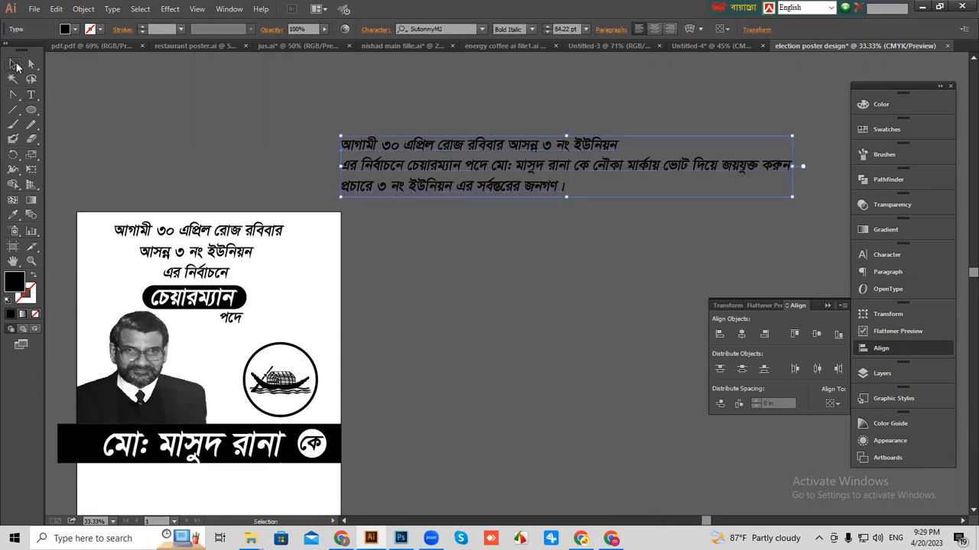
drag(206, 133, 443, 51)
key(ctrl+v)
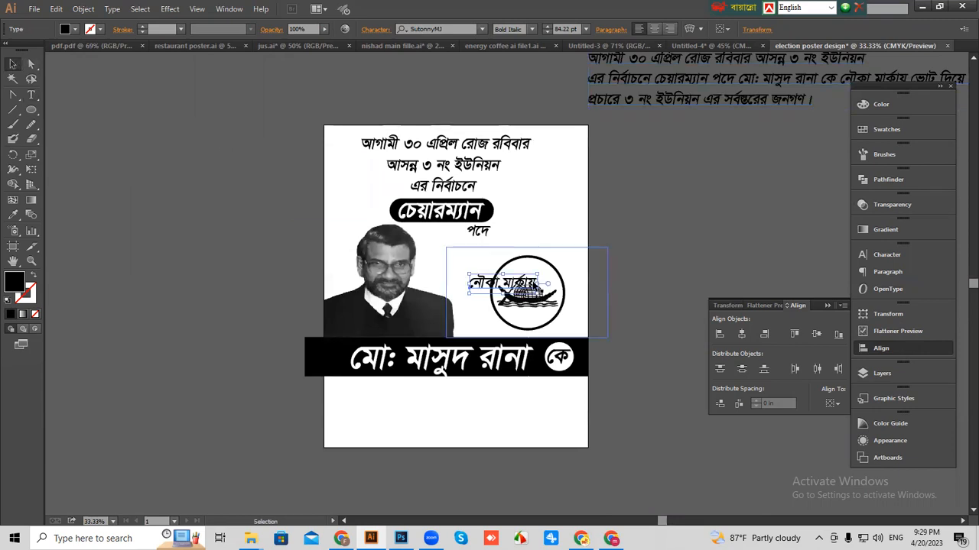
drag(535, 289, 436, 413)
click(441, 419)
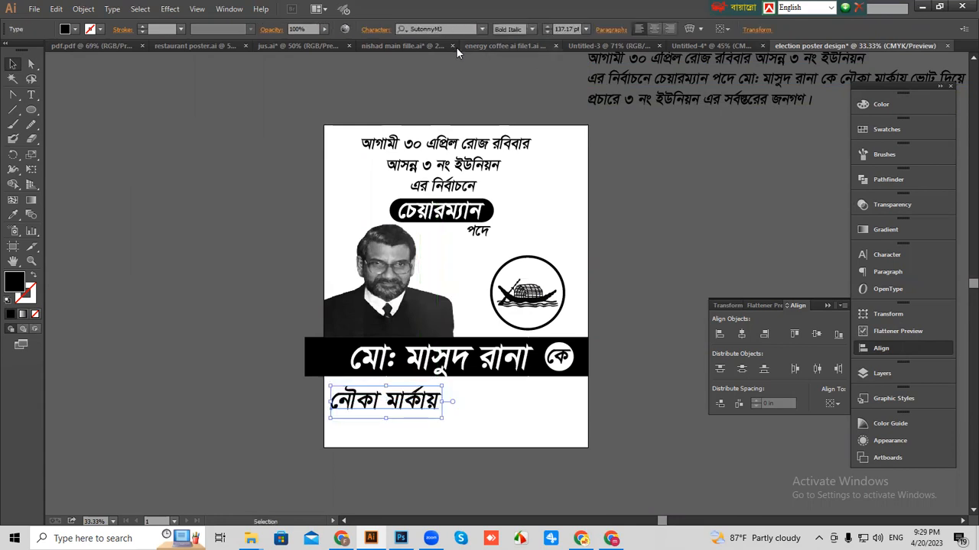
Try the SushreeEMJ and SonkhoMJ fonts on the "নৌকা মার্কায়" text.
click(480, 29)
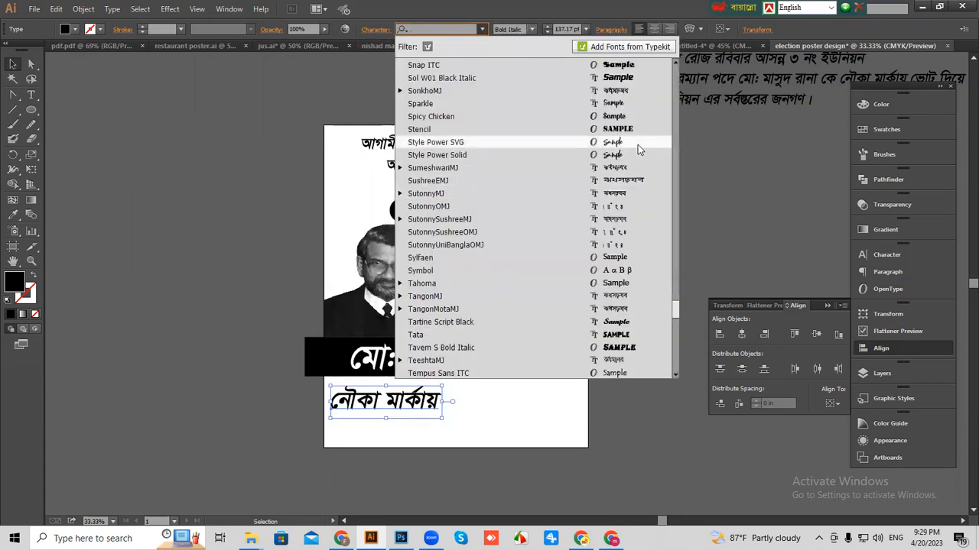
click(630, 179)
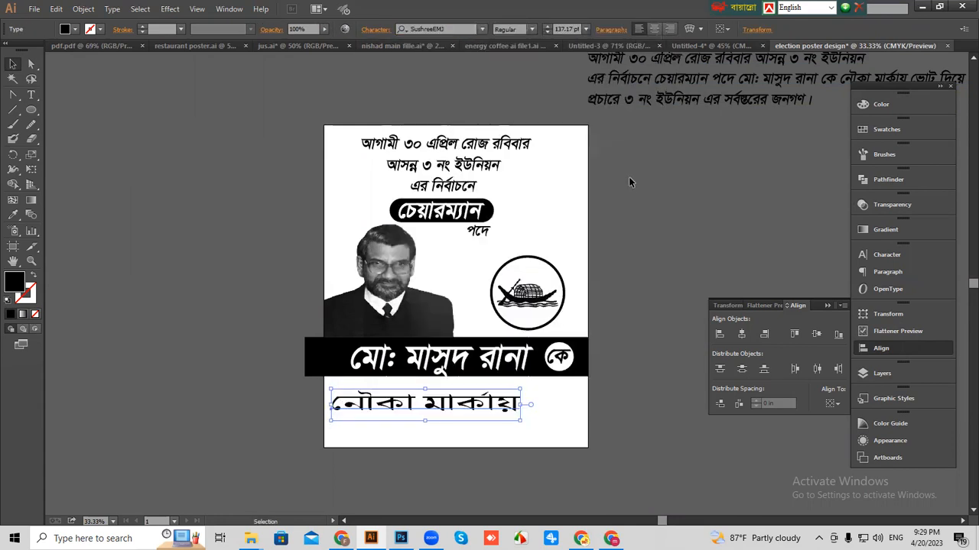
click(481, 29)
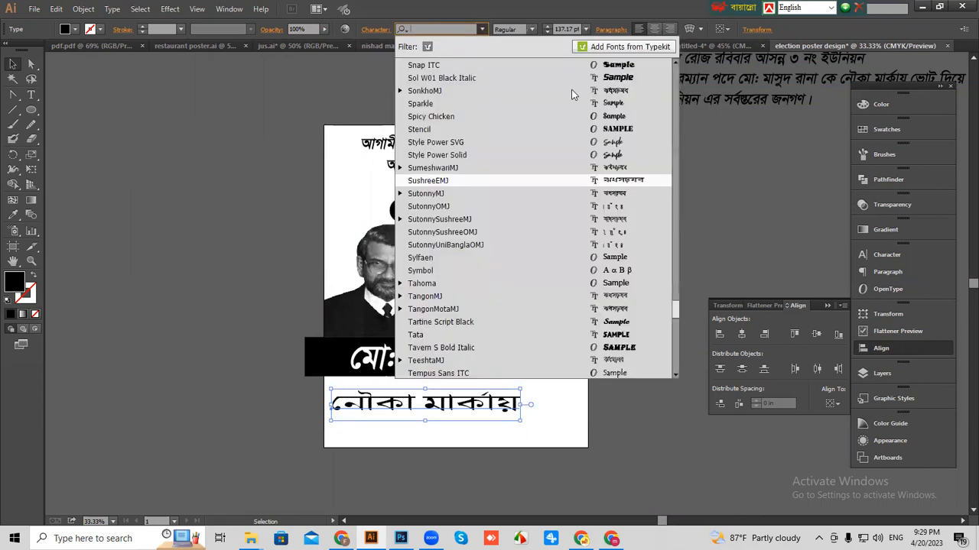
click(644, 98)
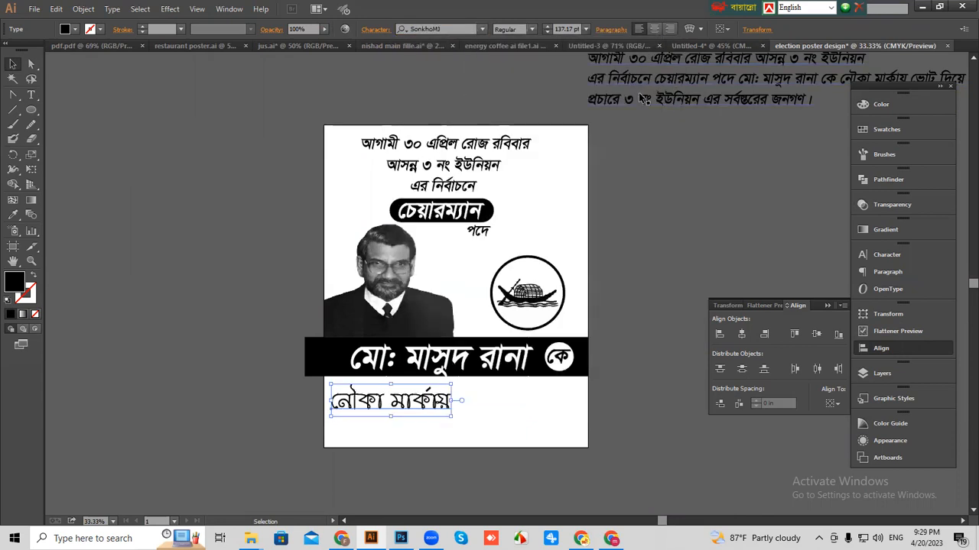
Set the "নৌকা মার্কায়" text in TonnySushreeMJ and nudge it slightly to the right below the bar.
click(483, 29)
scroll(648, 286, down, 1)
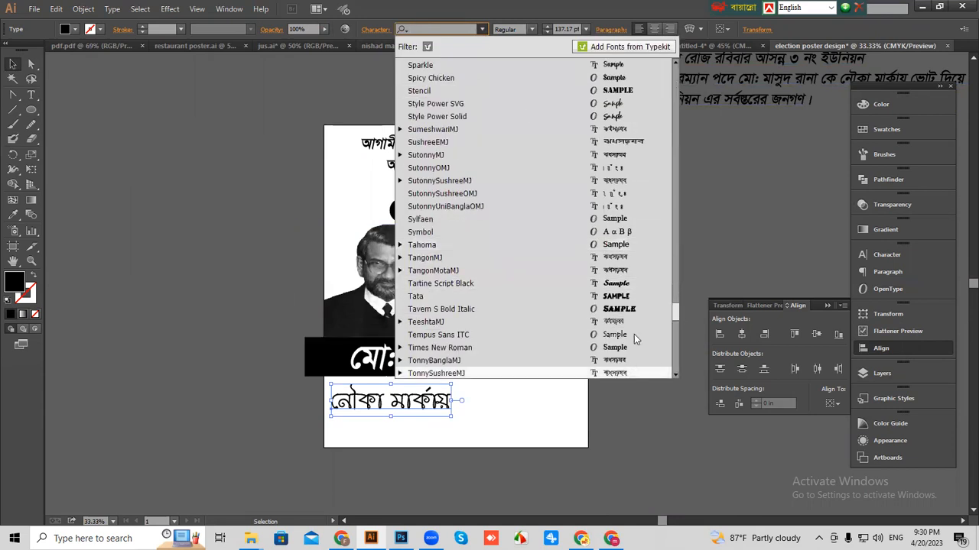
scroll(634, 334, down, 2)
click(622, 296)
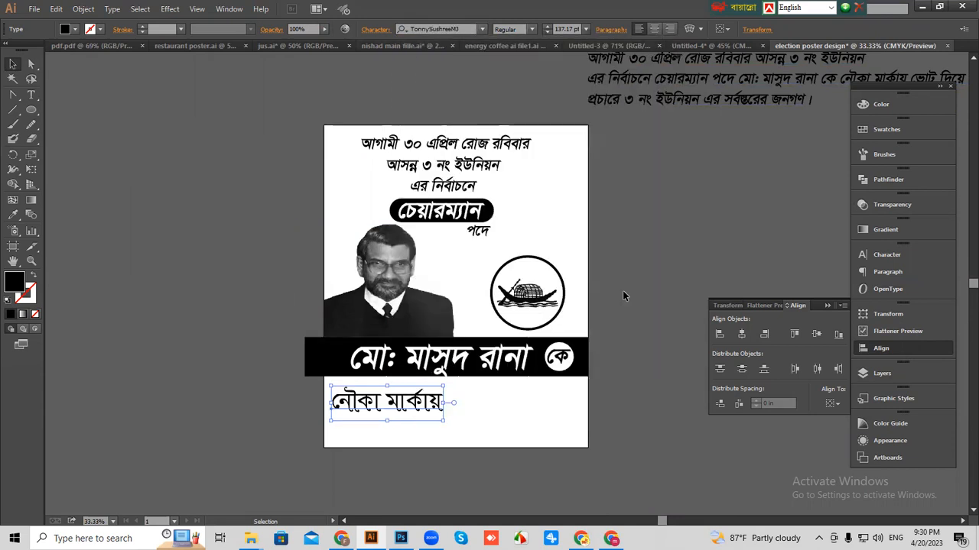
click(506, 438)
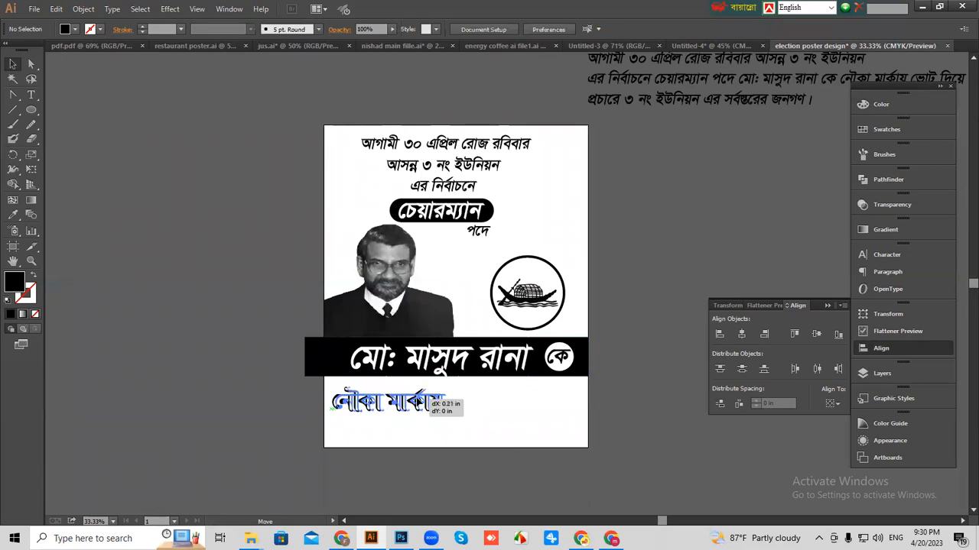
Copy the words "ভোট দিয়ে জয়যুক্ত করুন" from the end of the source text's second line.
drag(505, 429, 346, 470)
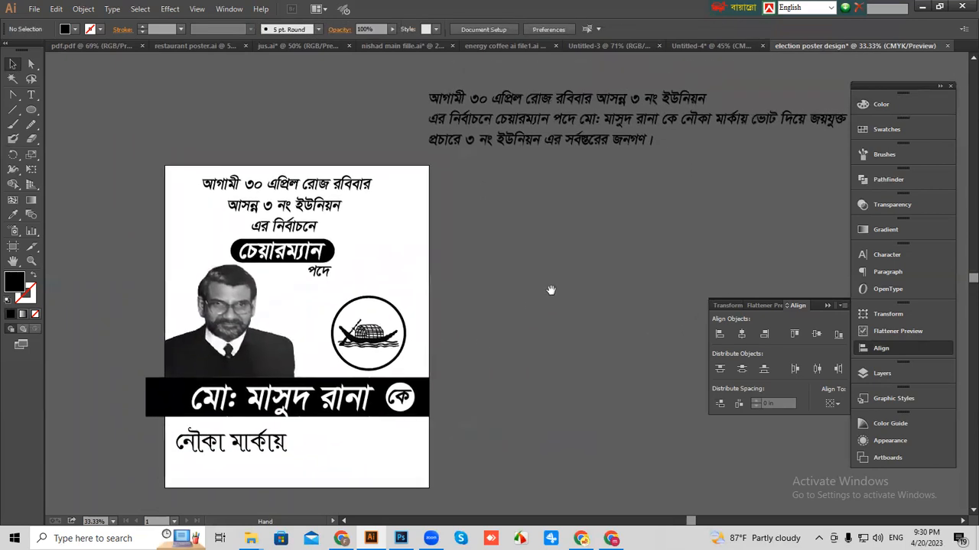
drag(554, 288, 402, 344)
click(31, 94)
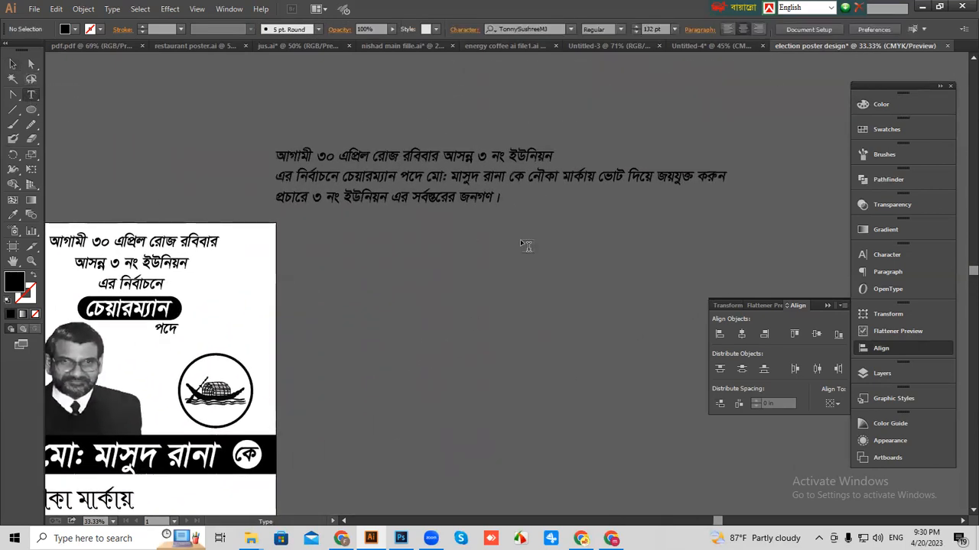
drag(597, 176, 729, 183)
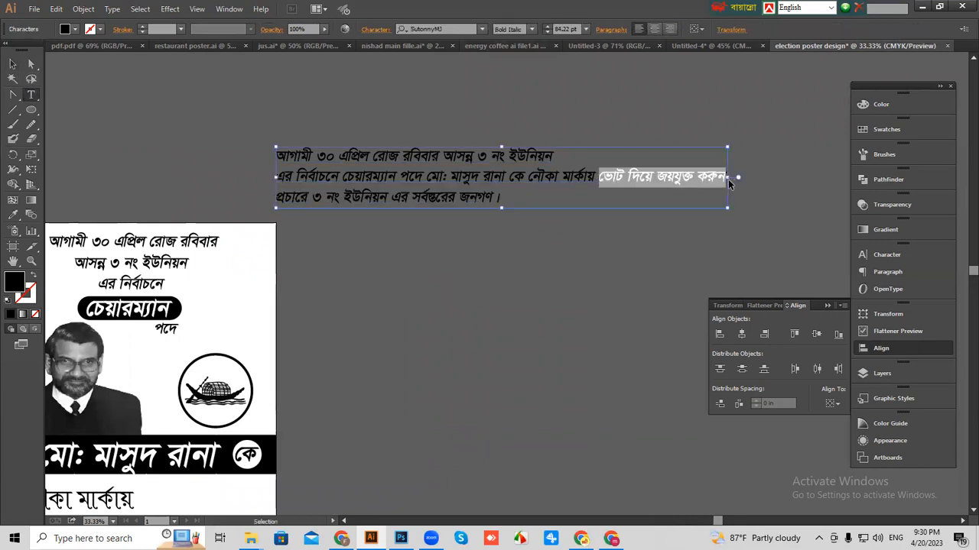
Paste "ভোট দিয়ে জয়যুক্ত করুন" as separate text and place it below the bar to the right of "নৌকা মার্কায়".
click(13, 67)
key(space)
drag(242, 186, 450, 35)
key(t)
click(377, 348)
key(ctrl+v)
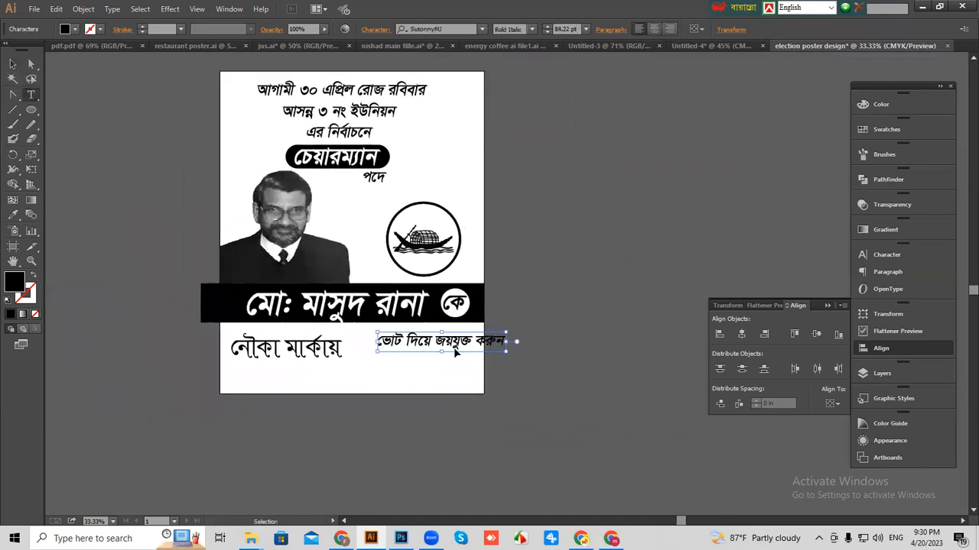
key(Escape)
click(467, 365)
drag(426, 344, 412, 349)
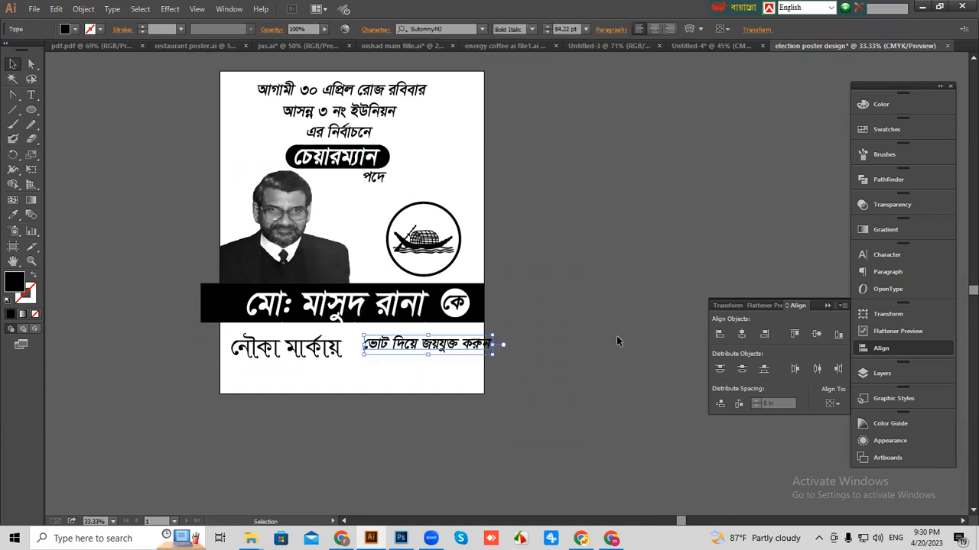
Break "ভোট দিয়ে জয়যুক্ত করুন" into two lines after "দিয়ে".
click(31, 95)
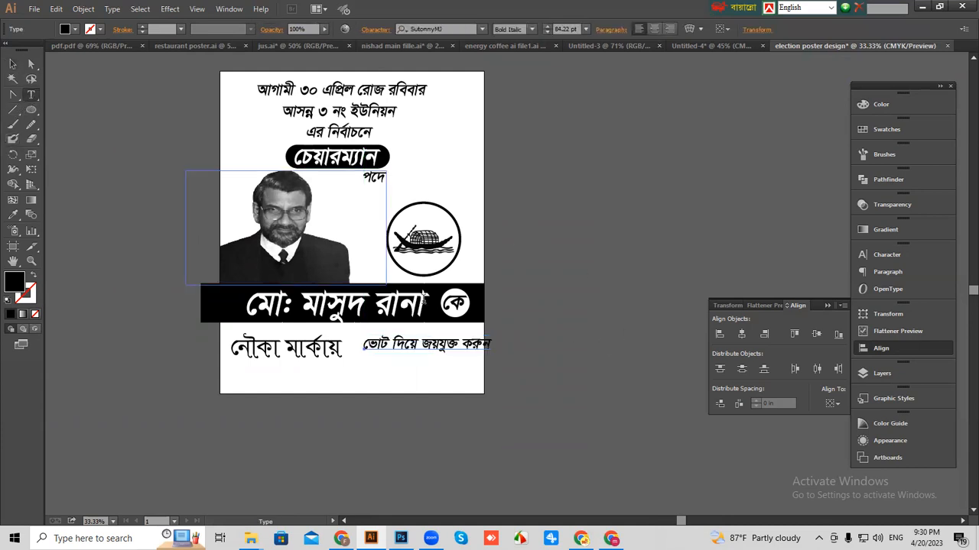
click(422, 345)
key(Return)
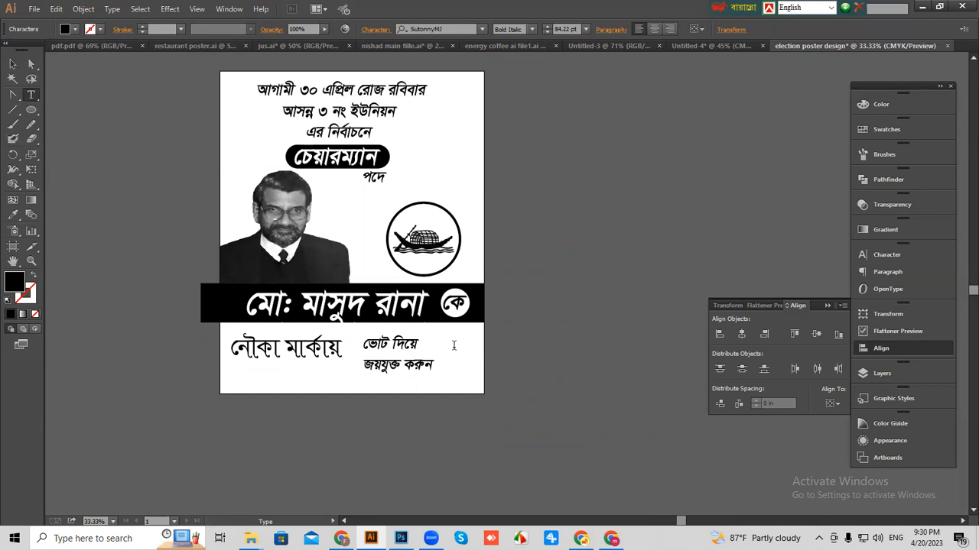
click(13, 64)
click(321, 245)
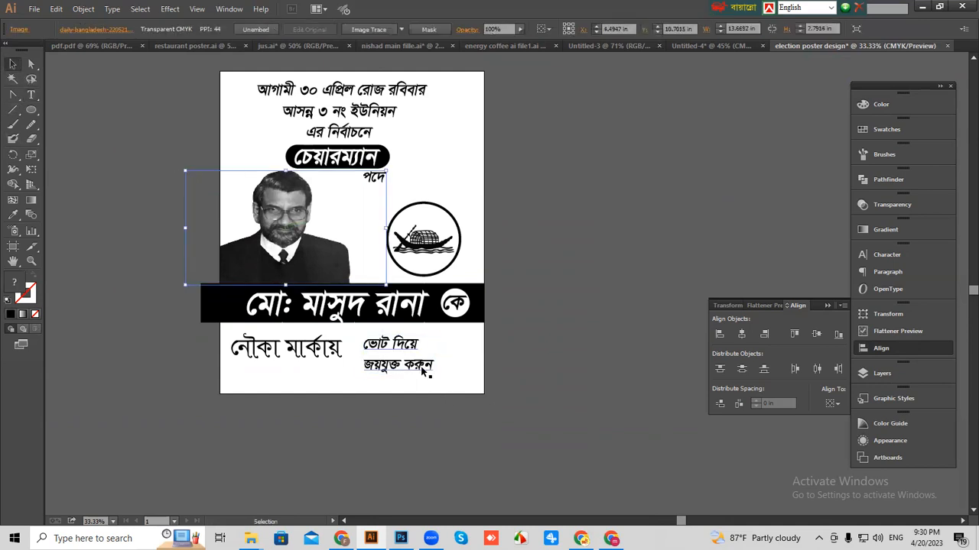
Set the leading of the two-line "ভোট দিয়ে জয়যুক্ত করুন" text to 68 pt and its tracking to -1.
click(425, 371)
click(376, 30)
scroll(359, 118, down, 2)
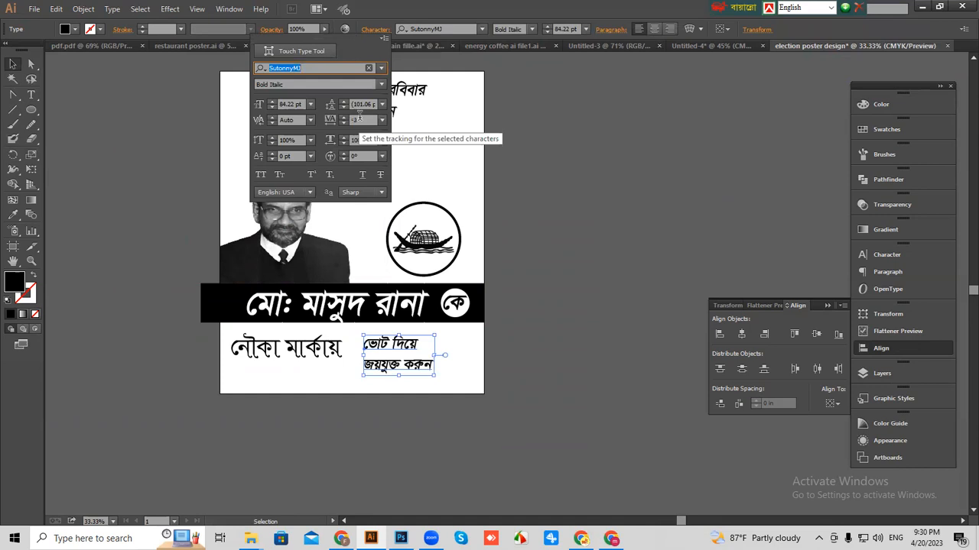
scroll(363, 127, down, 1)
scroll(363, 124, up, 2)
scroll(364, 112, down, 18)
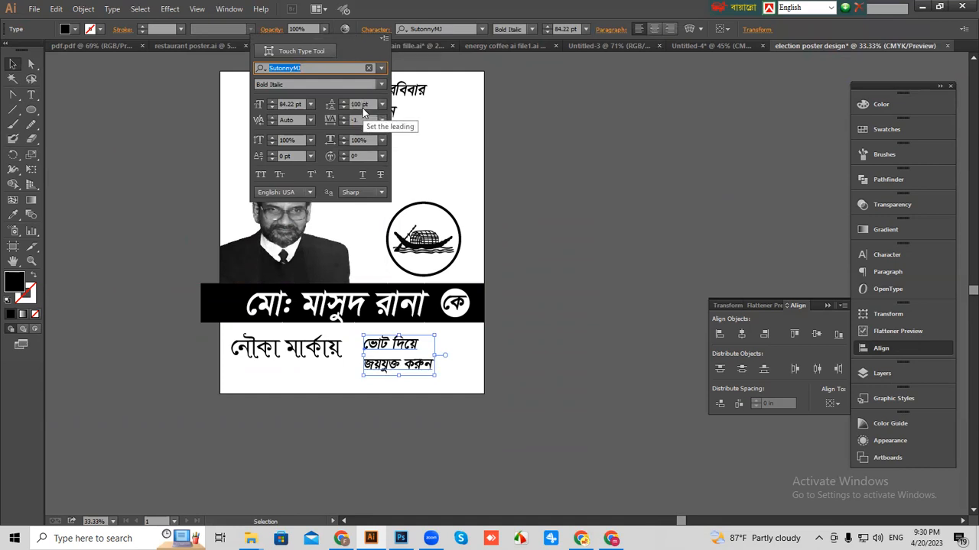
scroll(364, 113, down, 11)
scroll(364, 113, down, 4)
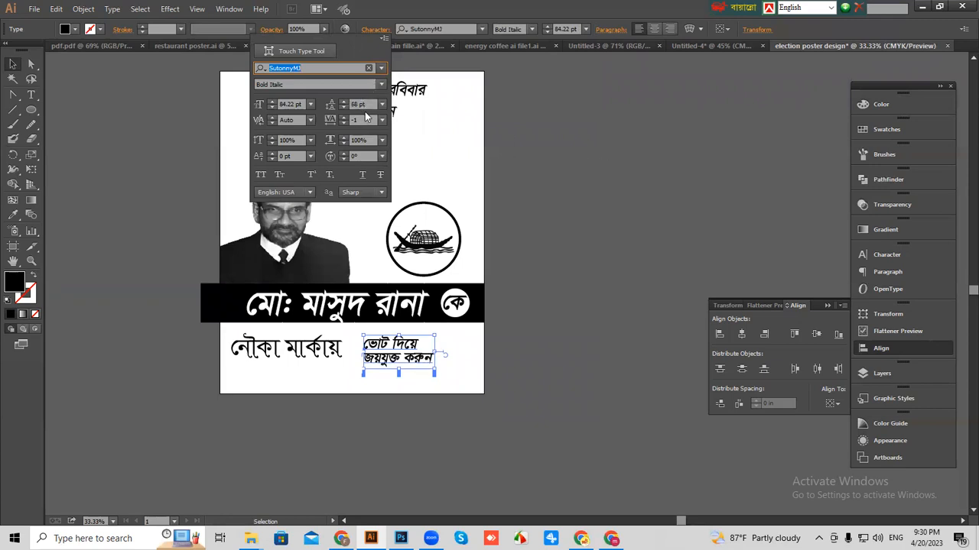
click(622, 175)
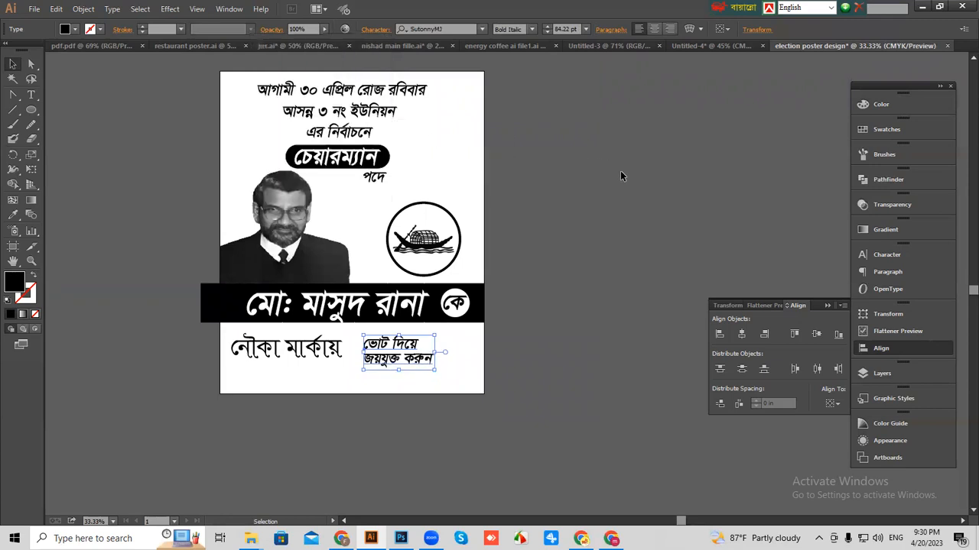
Pull in the left end of the black name bar so it overhangs the artboard less.
click(203, 303)
drag(202, 304, 212, 303)
click(538, 300)
Nudge the "নৌকা মার্কায়" text slightly up and to the right beneath the bar.
drag(543, 242, 566, 260)
drag(525, 303, 563, 252)
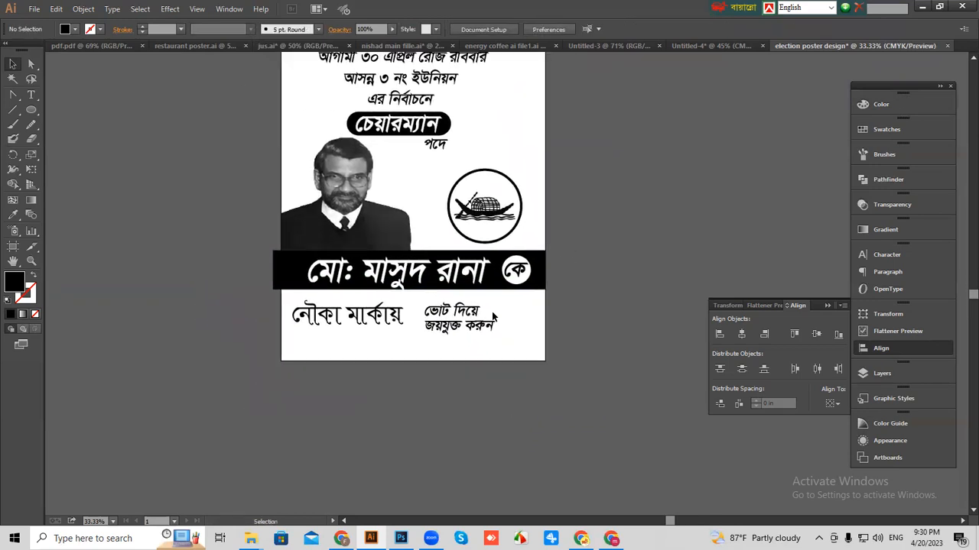
drag(386, 320, 389, 316)
click(628, 289)
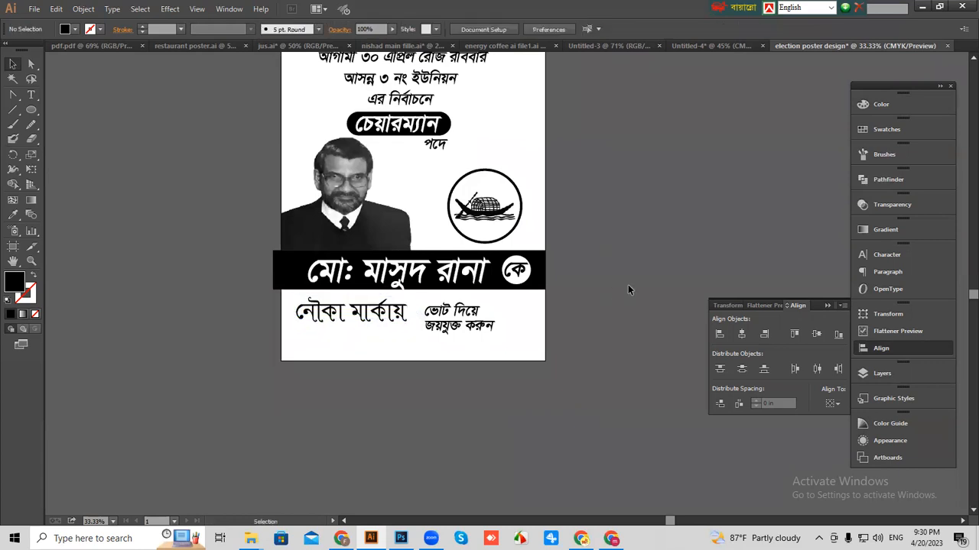
Centre-align the two lines of "ভোট দিয়ে জয়যুক্ত করুন" and move the text right, clear of "নৌকা মার্কায়".
click(451, 314)
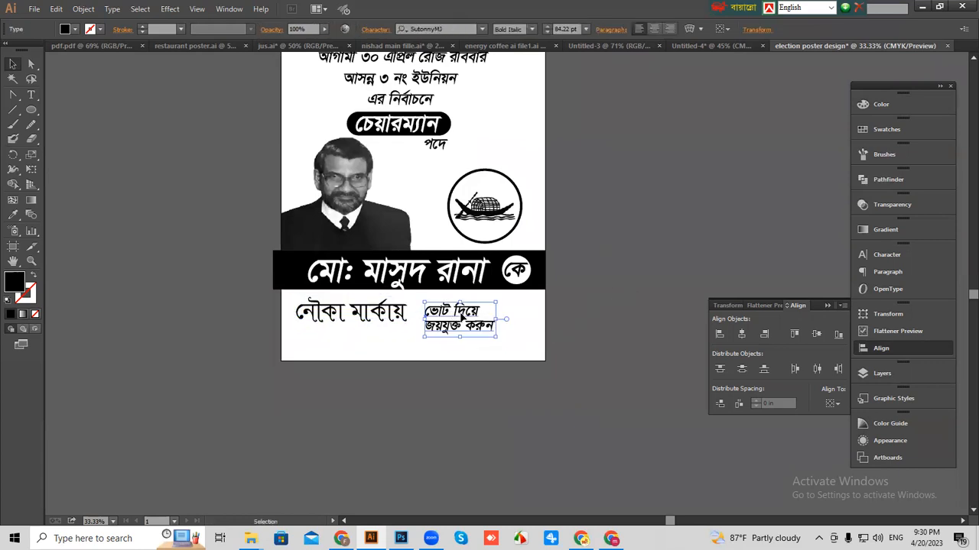
click(655, 30)
click(492, 354)
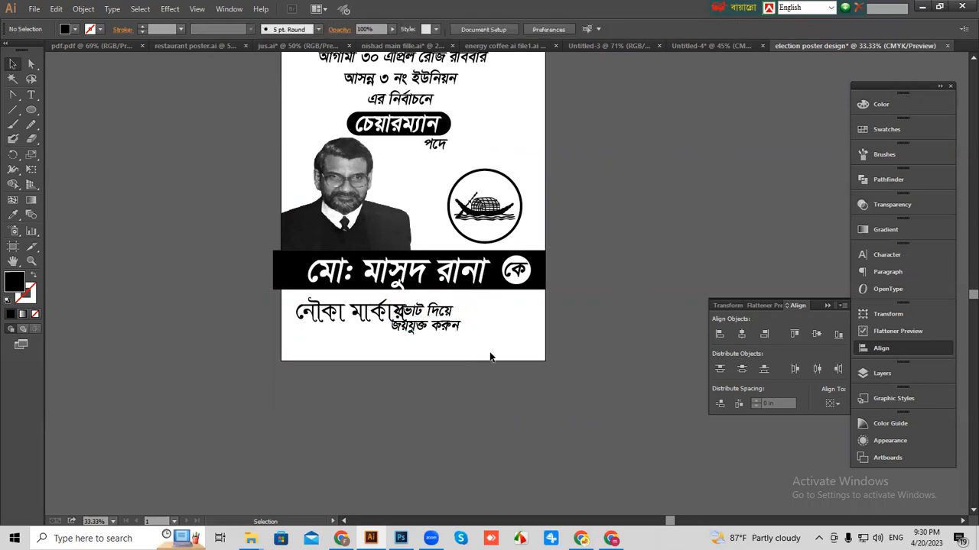
drag(445, 334, 475, 328)
click(611, 239)
Draw a black rectangle about 18.96 x 1.17 in across the poster's bottom edge, slightly overhanging both sides.
drag(612, 226, 473, 317)
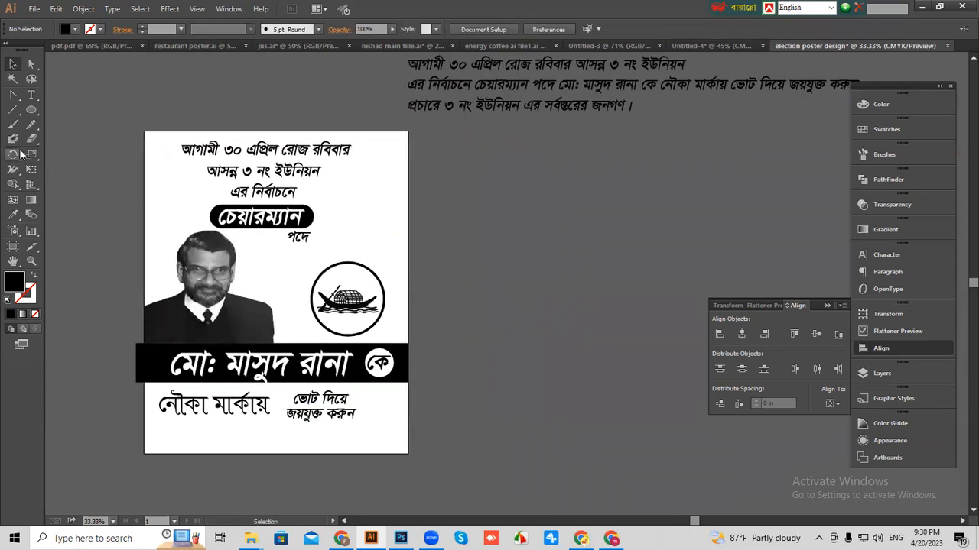
drag(32, 115, 81, 110)
drag(245, 261, 329, 156)
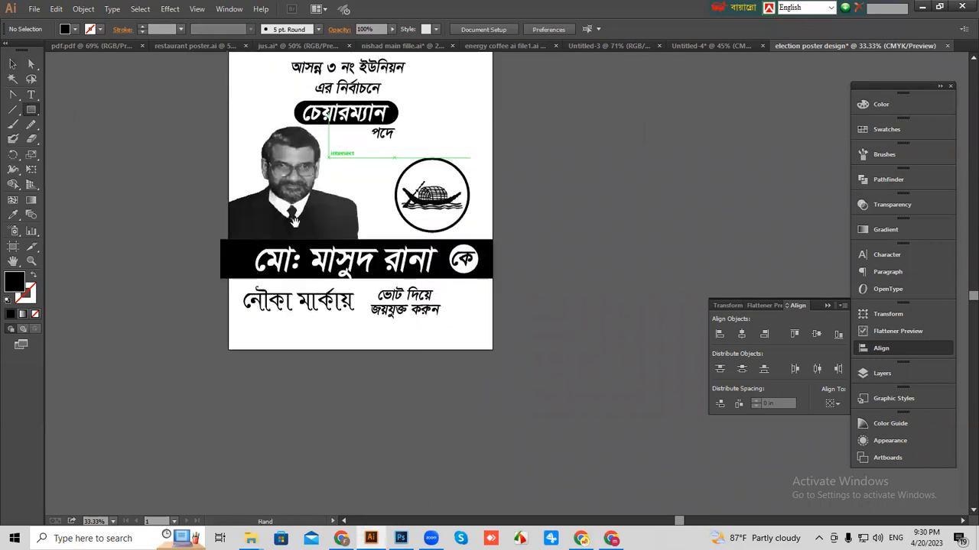
drag(211, 336, 500, 353)
click(12, 64)
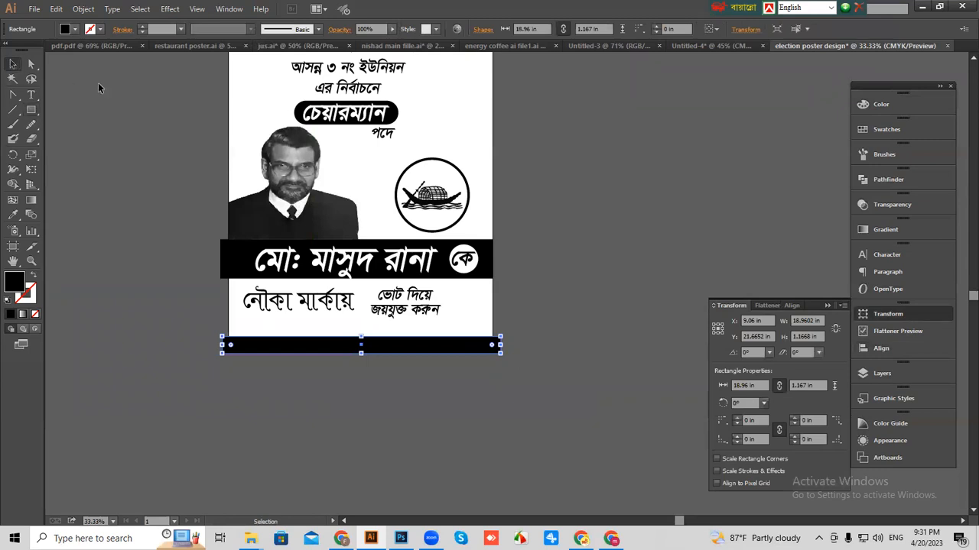
click(98, 84)
Copy "প্রচারে ৩ নং ইউনিয়ন এর সর্বস্তরের জনগণ।" from the draft text, paste it as separate text below the poster and reduce it to 56 pt.
key(space)
drag(257, 84, 172, 286)
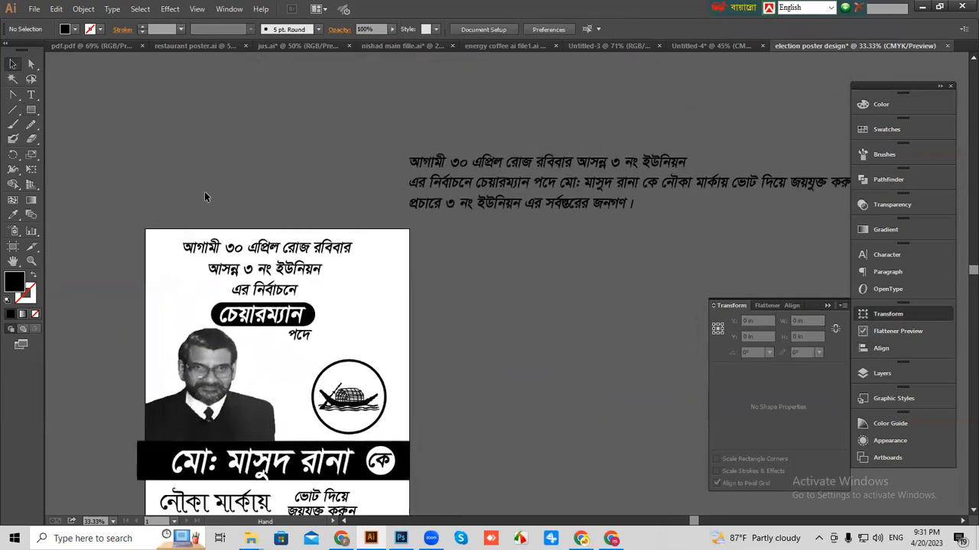
click(34, 96)
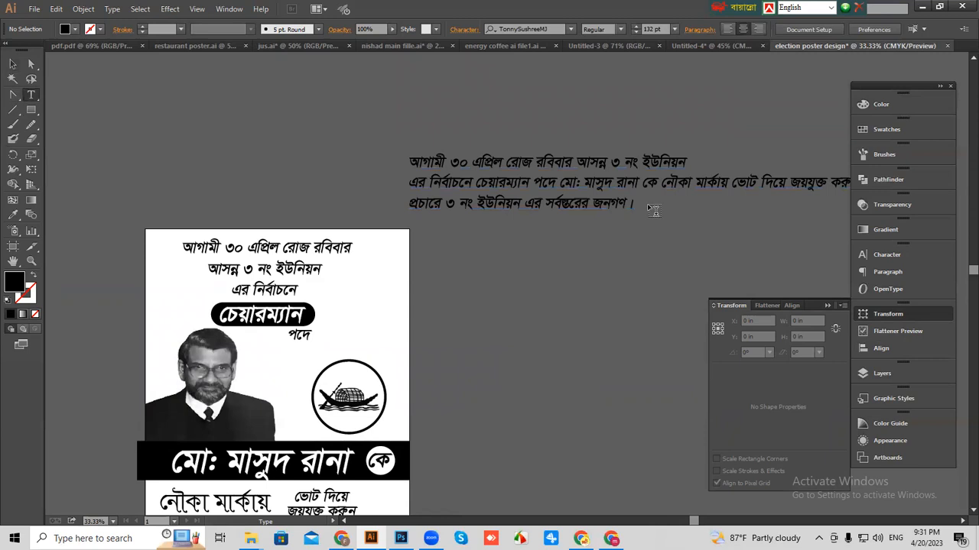
drag(632, 202, 406, 218)
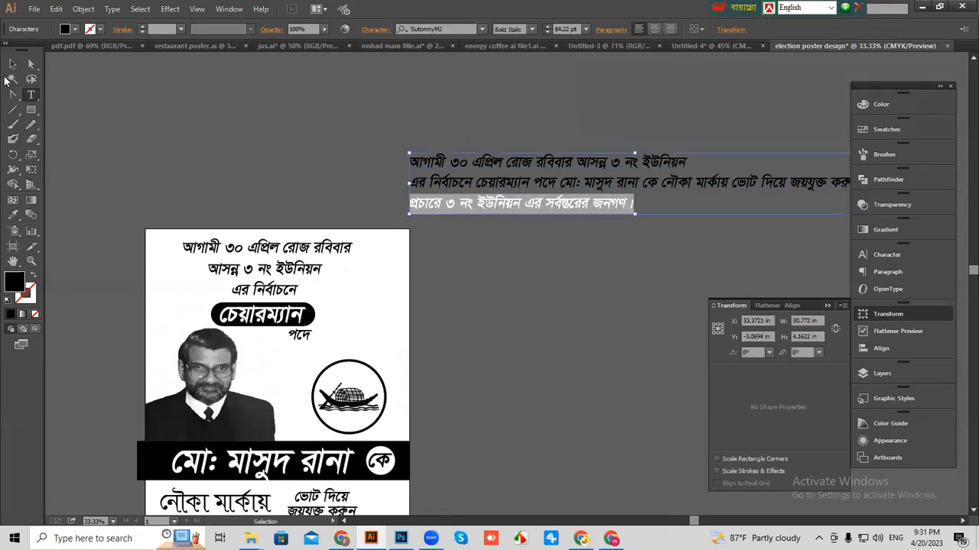
click(14, 66)
drag(290, 196, 295, 66)
drag(279, 314, 458, 216)
key(ctrl+v)
drag(579, 295, 564, 367)
scroll(568, 28, down, 9)
scroll(568, 28, down, 5)
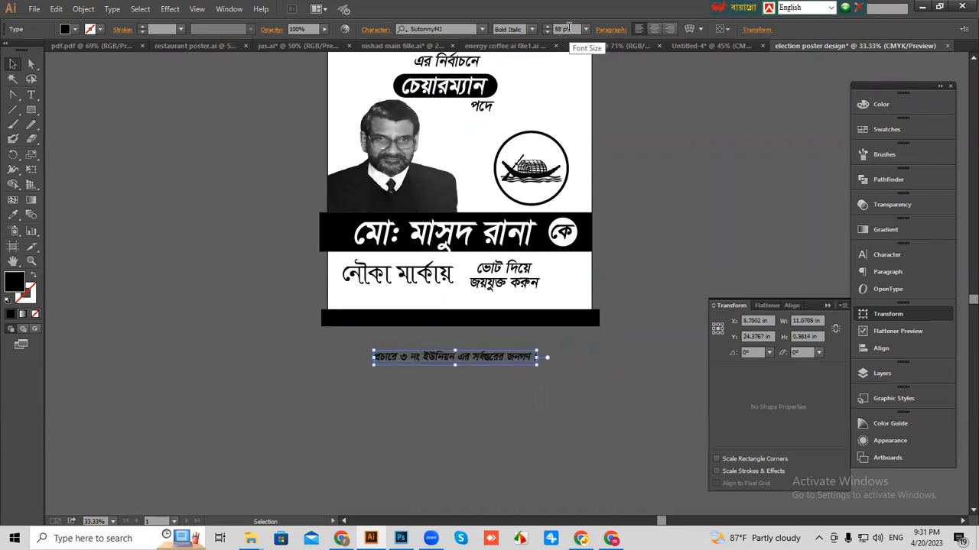
Colour the credit line white and place it on the black bar along the poster's bottom edge.
click(863, 107)
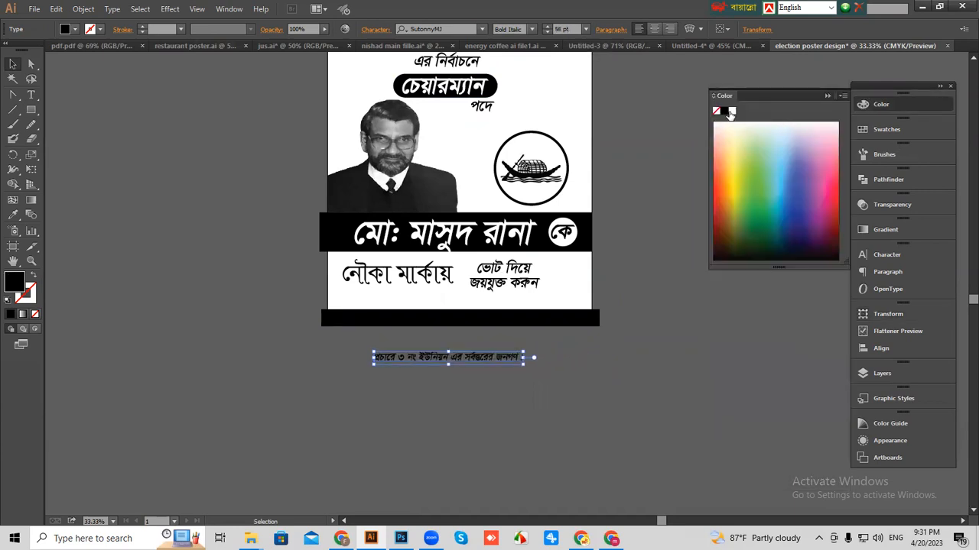
click(731, 111)
click(682, 284)
key(ctrl+equal)
key(ctrl+equal)
key(ctrl+equal)
drag(575, 256, 585, 136)
drag(631, 376, 565, 424)
drag(435, 438, 628, 313)
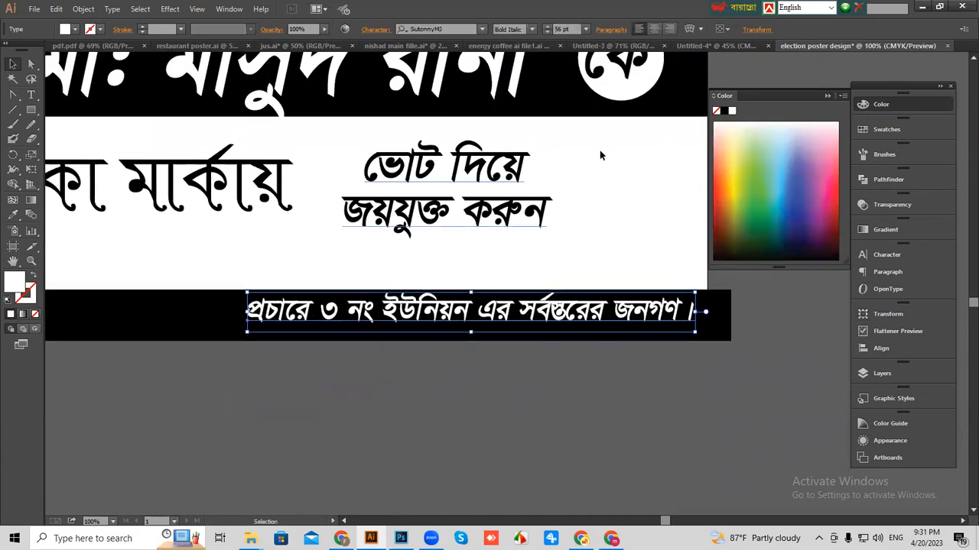
Set the credit line to 48 pt and move it to the bar's right end, checking its position in outline view.
key(ctrl+shift+comma)
key(ctrl+shift+comma)
key(ctrl+shift+comma)
key(ctrl+shift+comma)
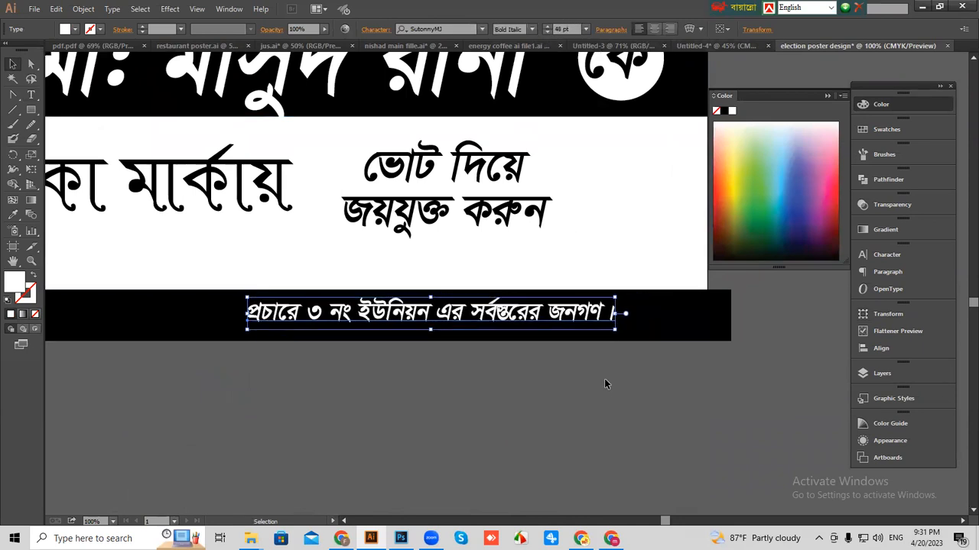
click(608, 386)
drag(646, 393, 559, 435)
drag(514, 357, 598, 357)
click(662, 398)
key(ctrl+y)
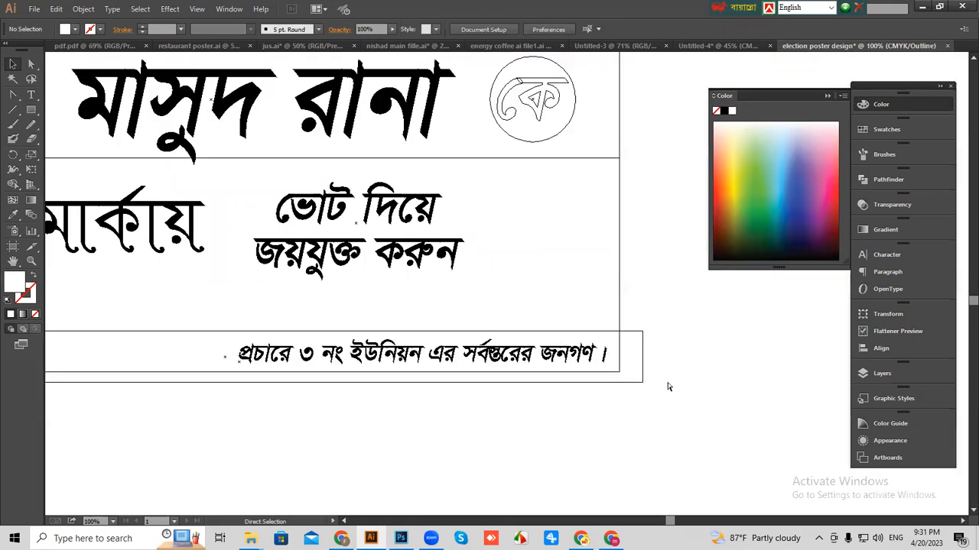
key(ctrl+y)
Try the three-line headline at the top of the poster in SumeshwariMJ Bold.
key(ctrl+minus)
key(ctrl+minus)
key(ctrl+minus)
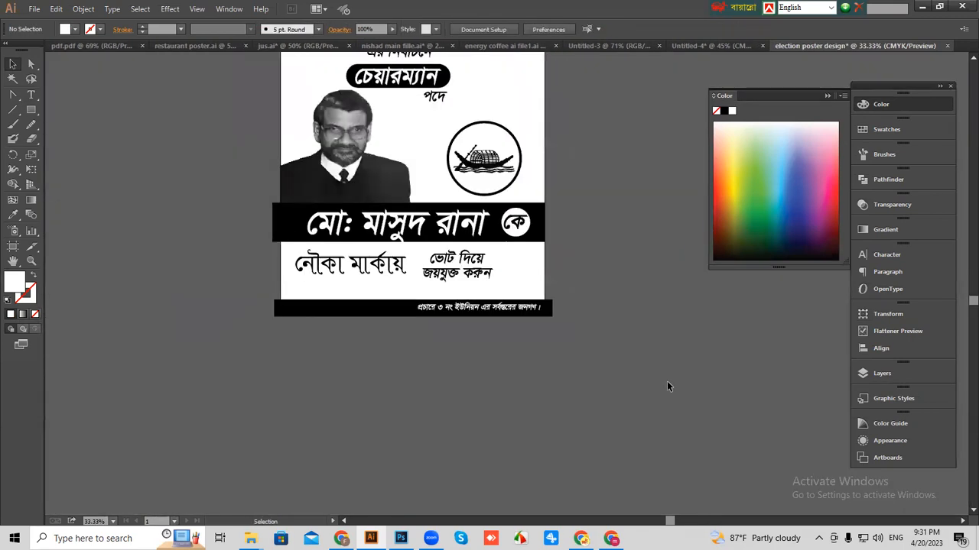
scroll(620, 306, up, 3)
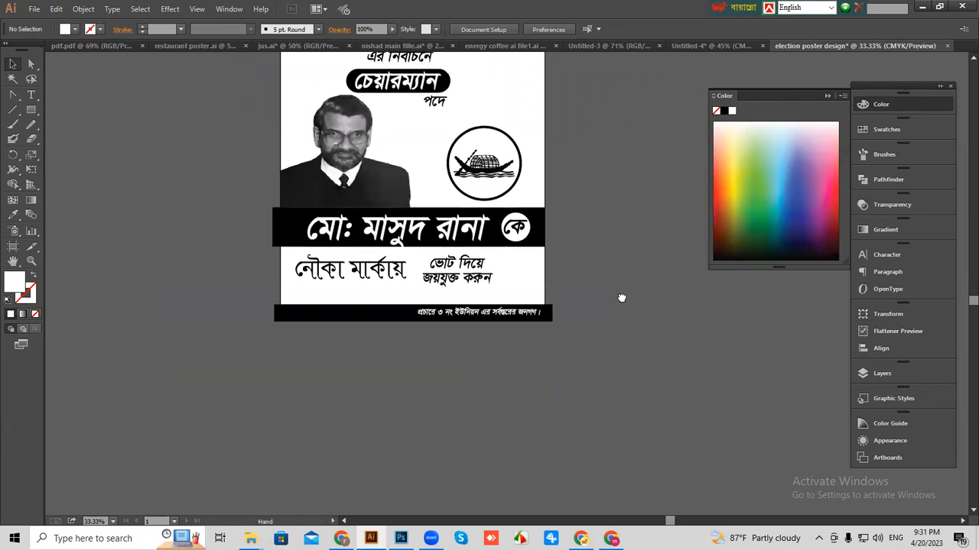
key(ctrl+plus)
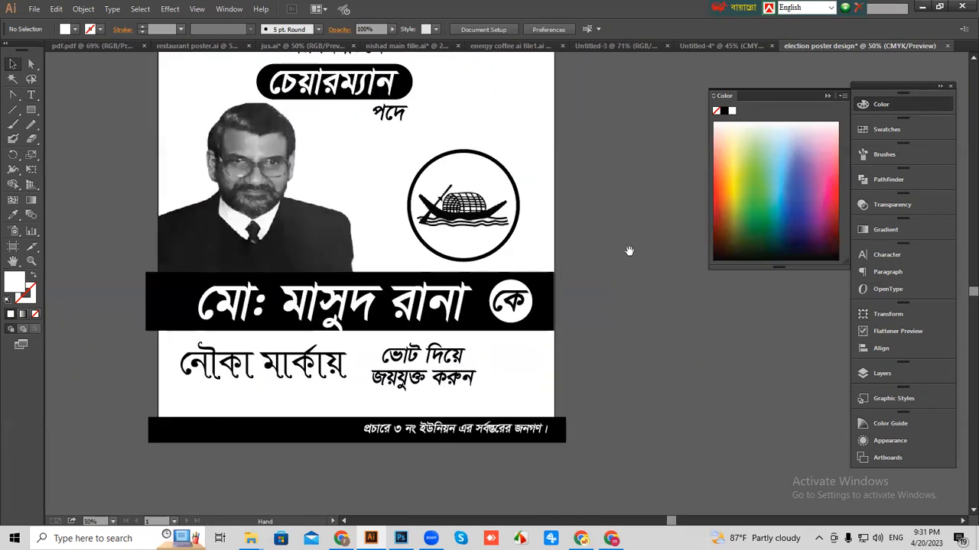
scroll(629, 252, up, 3)
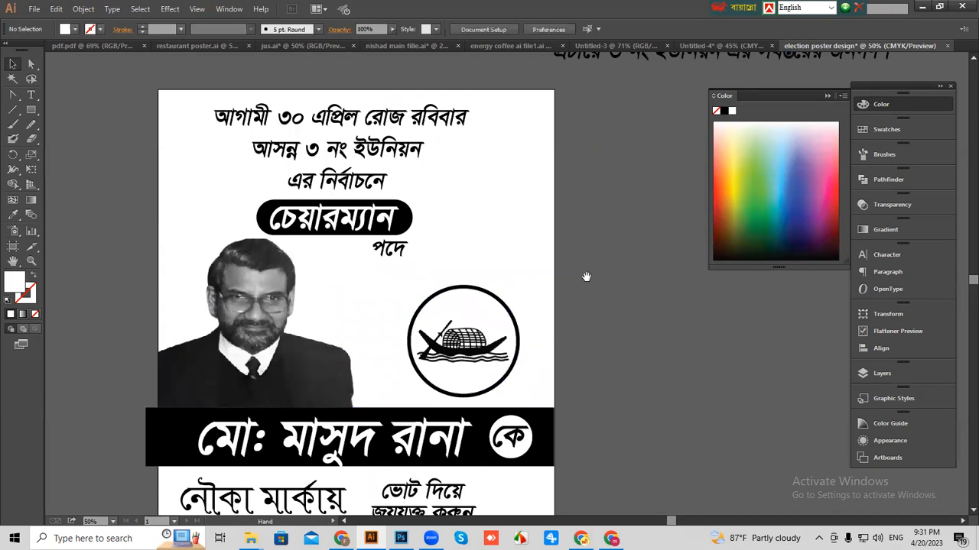
scroll(586, 278, up, 3)
click(396, 255)
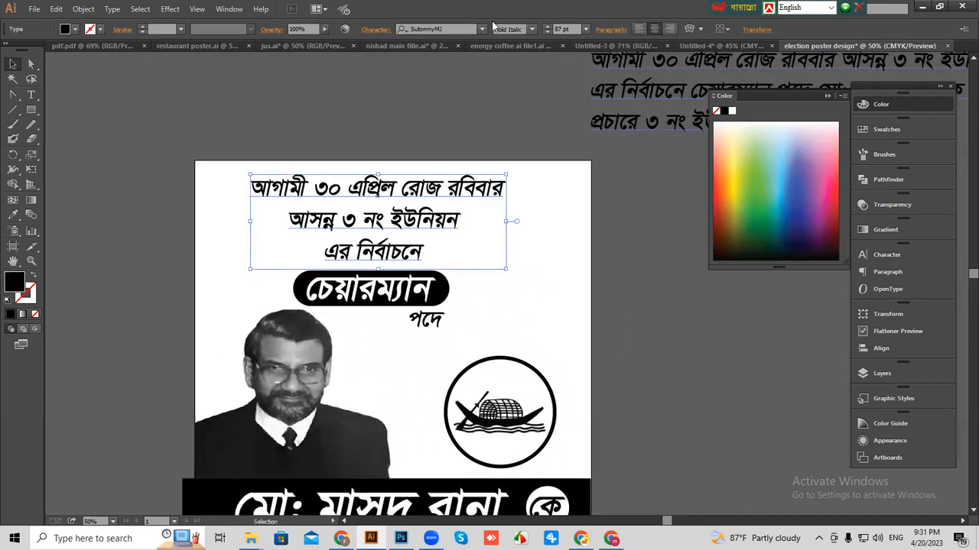
click(446, 28)
text(s)
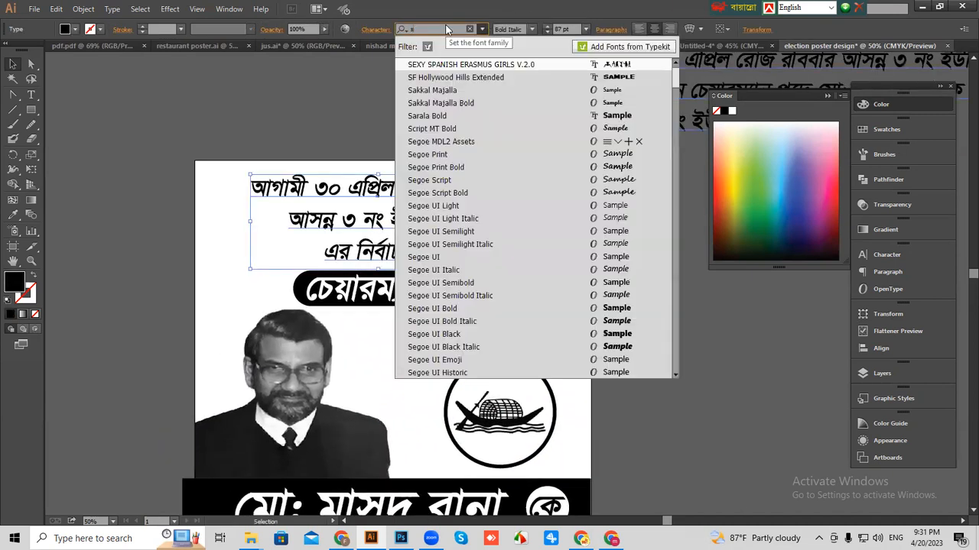
text(u)
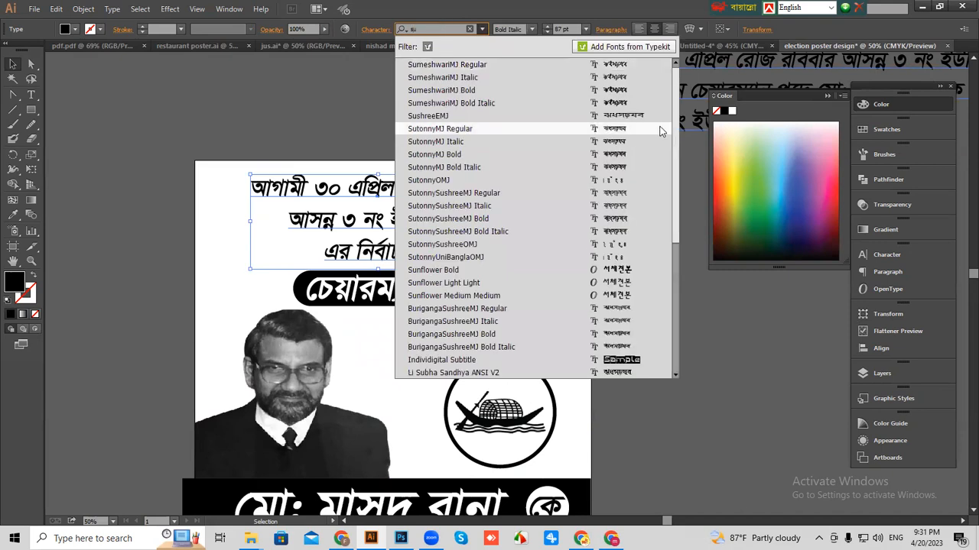
click(624, 90)
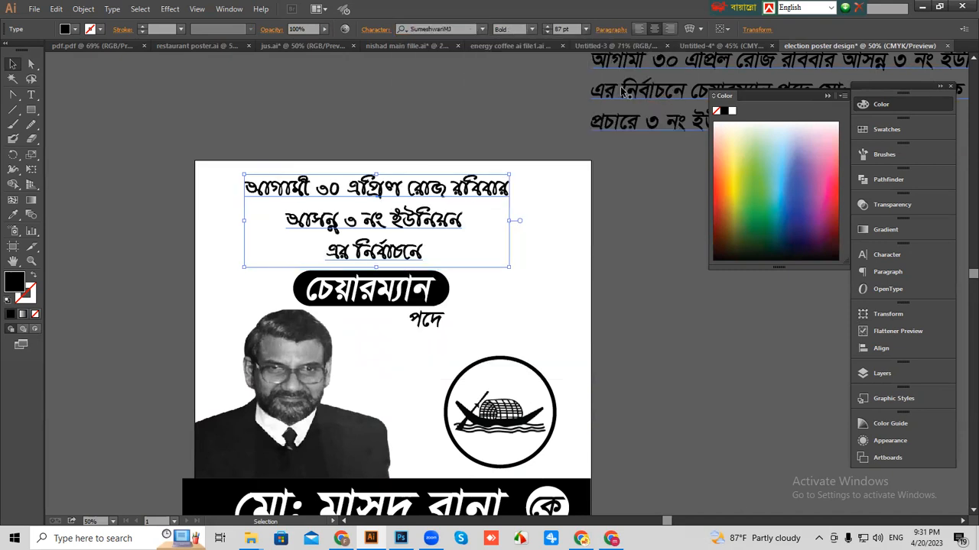
Try the headline in SushreeEMJ and return it to SutonnyMJ Bold Italic.
click(463, 29)
text(su)
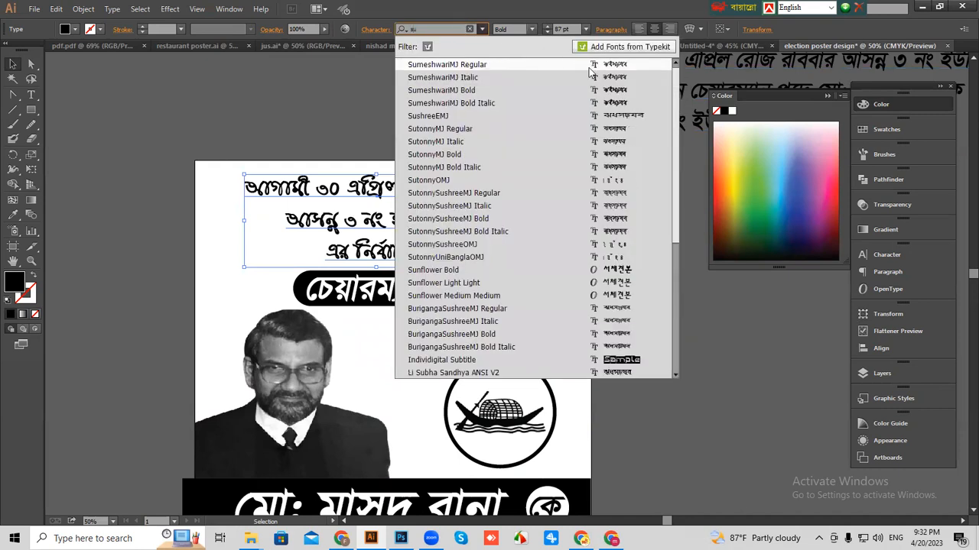
click(619, 115)
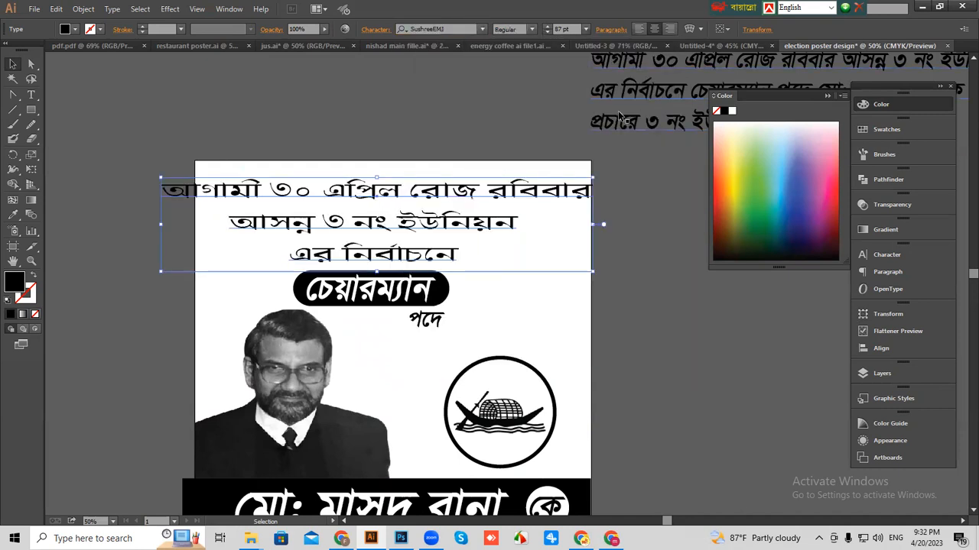
click(442, 28)
text(su)
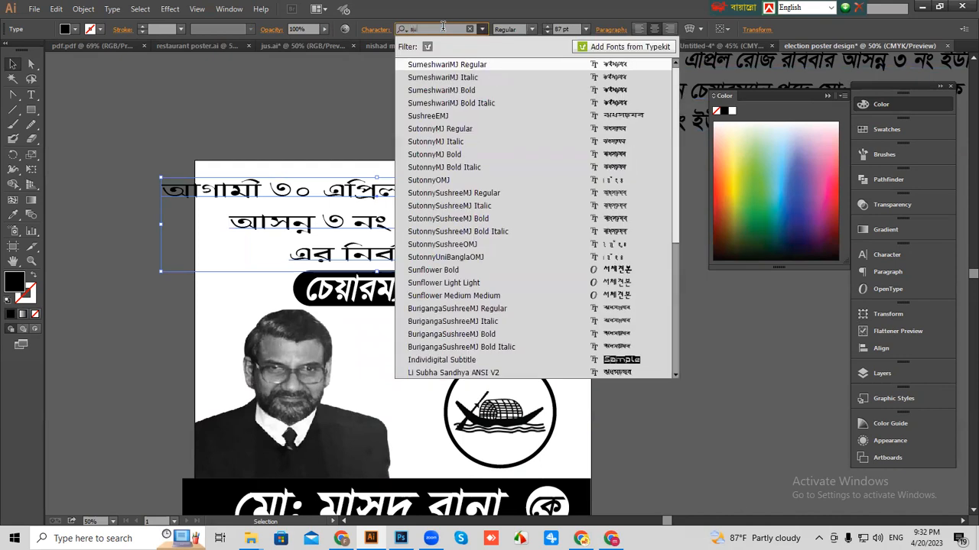
click(621, 167)
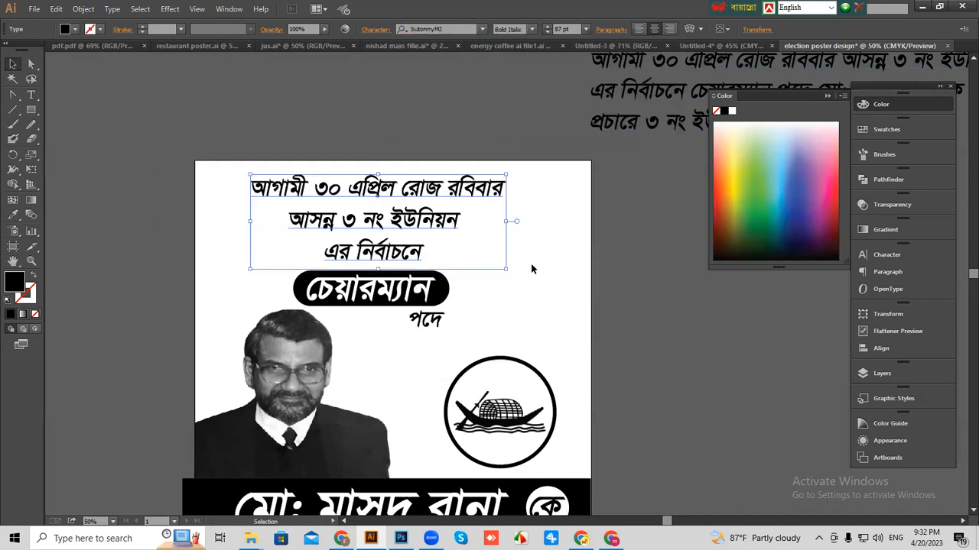
Set the three-line headline in SutonnySushreeMJ Regular.
click(442, 28)
text(su)
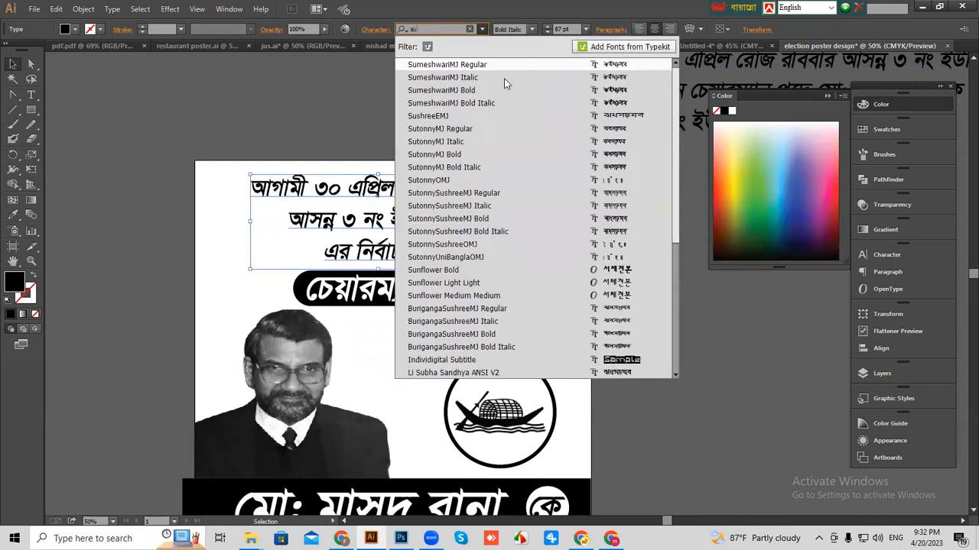
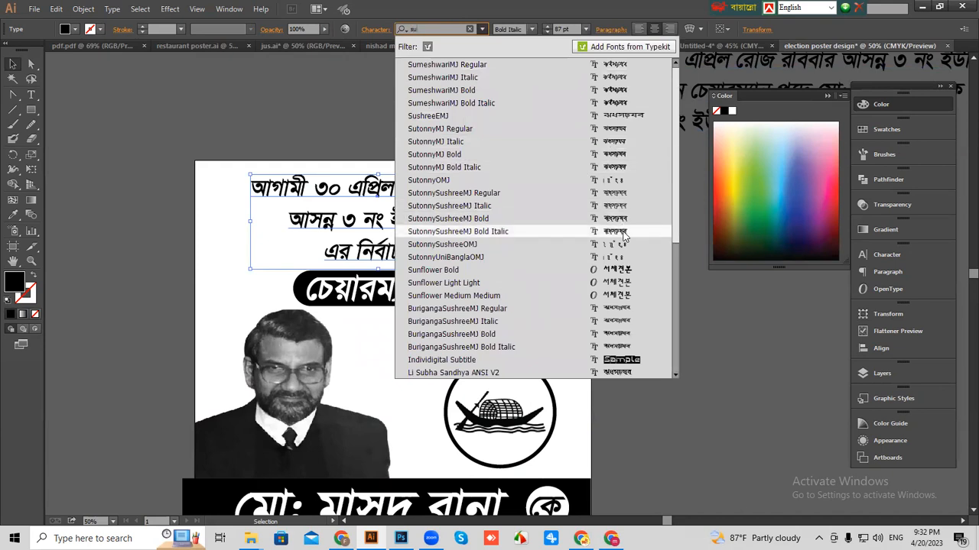
click(623, 193)
click(544, 308)
drag(543, 308, 595, 269)
key(ctrl+minus)
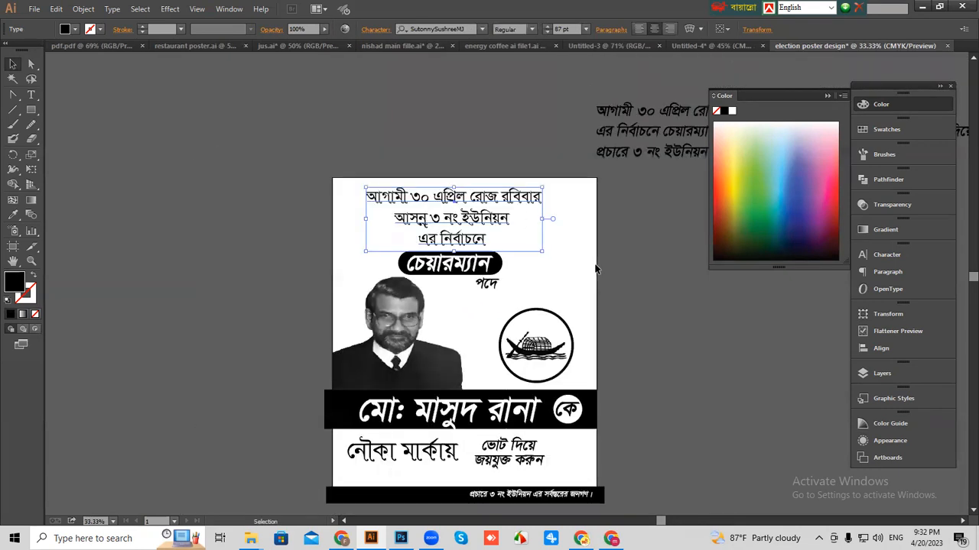
Centre the headline text horizontally on the artboard.
drag(500, 200, 513, 201)
click(567, 284)
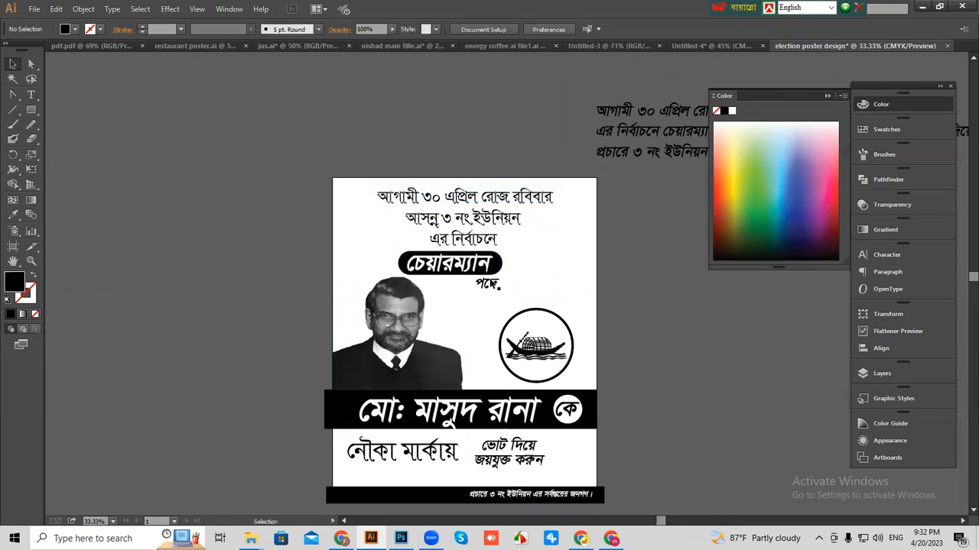
click(504, 219)
click(887, 348)
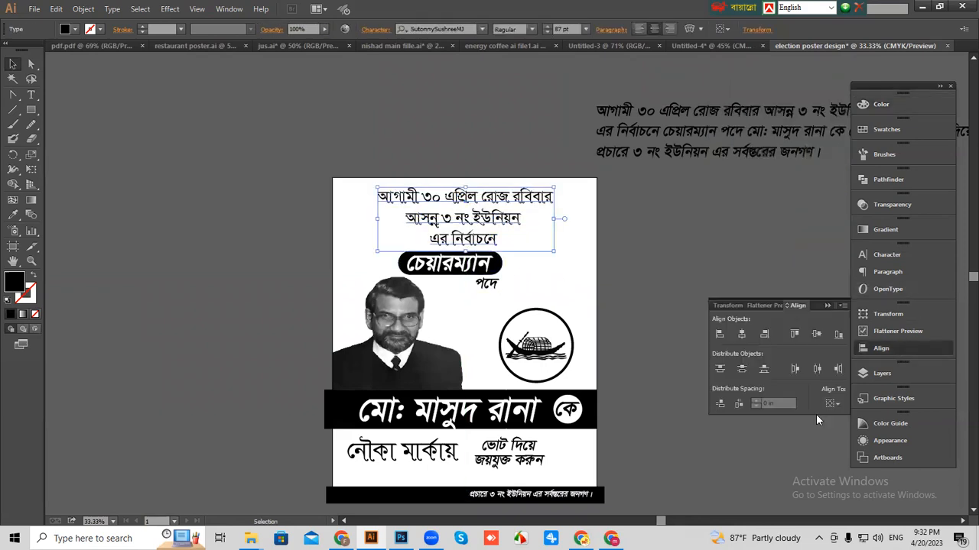
click(833, 402)
click(841, 444)
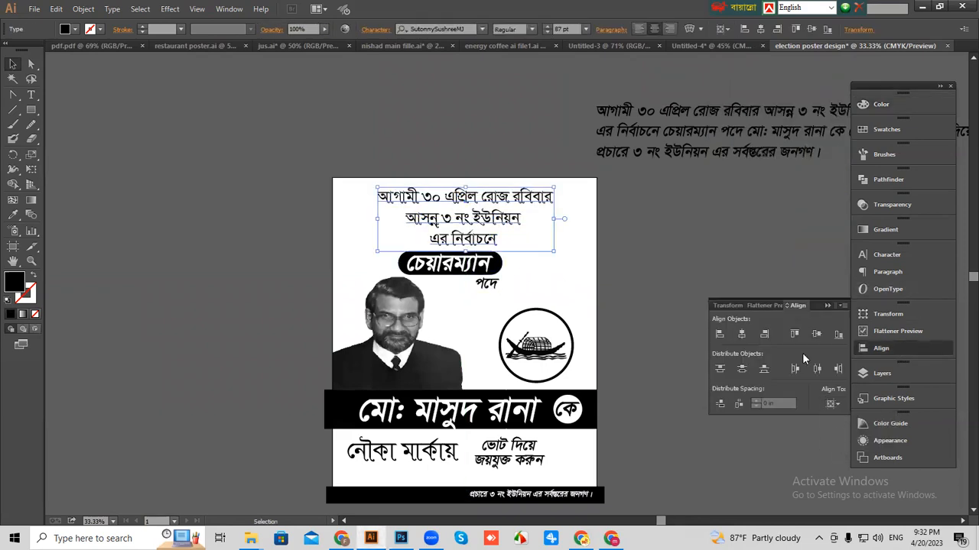
click(739, 334)
click(705, 260)
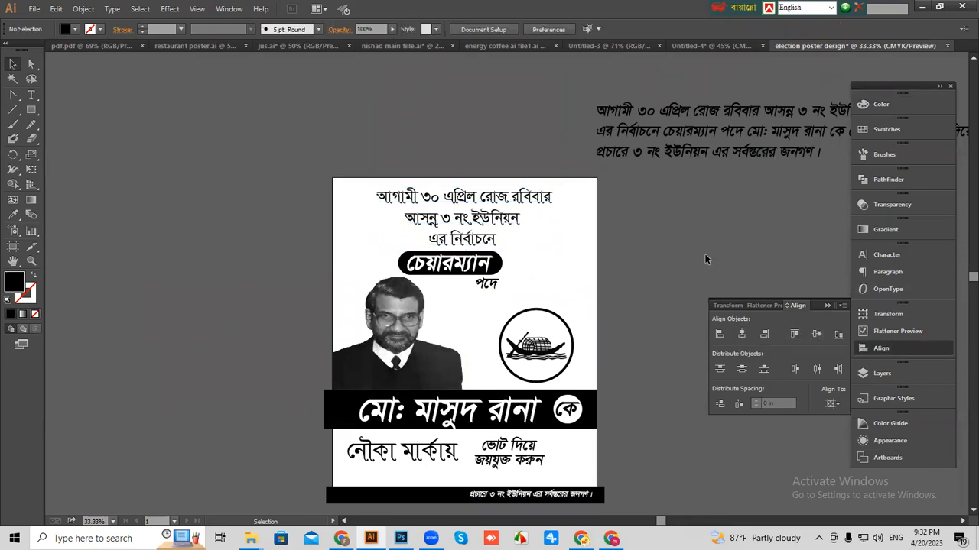
Move "পদে" down out of the way and centre the "চেয়ারম্যান" badge horizontally on the artboard.
drag(487, 289, 478, 311)
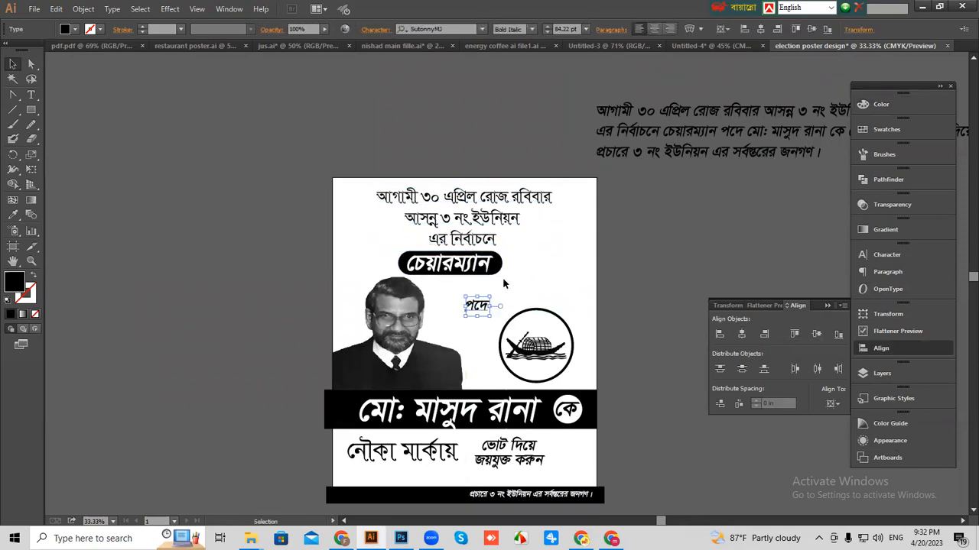
click(450, 264)
click(743, 334)
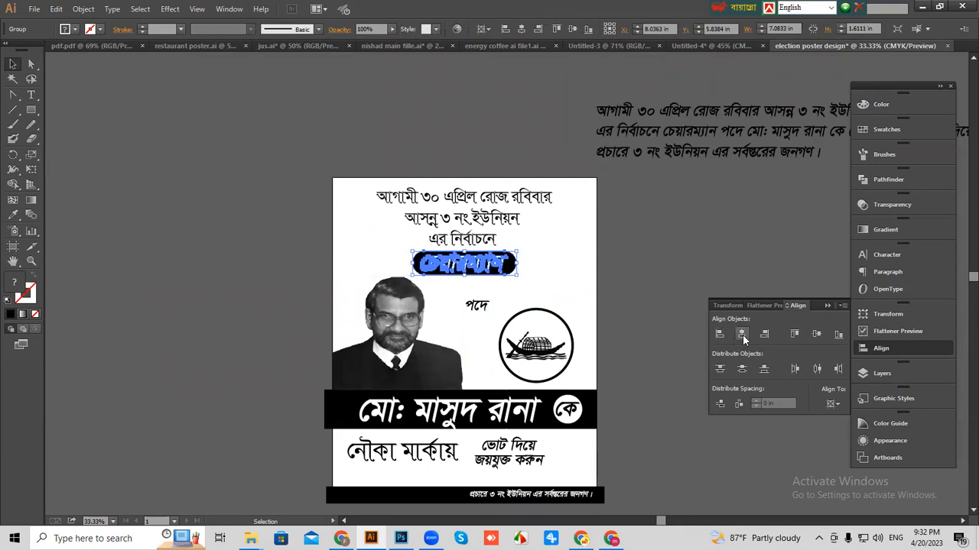
Enlarge the "চেয়ারম্যান" badge slightly and place a slightly larger "পদে" beneath its right end.
click(653, 253)
click(514, 273)
drag(517, 279, 525, 283)
click(645, 279)
drag(476, 306, 530, 301)
click(693, 310)
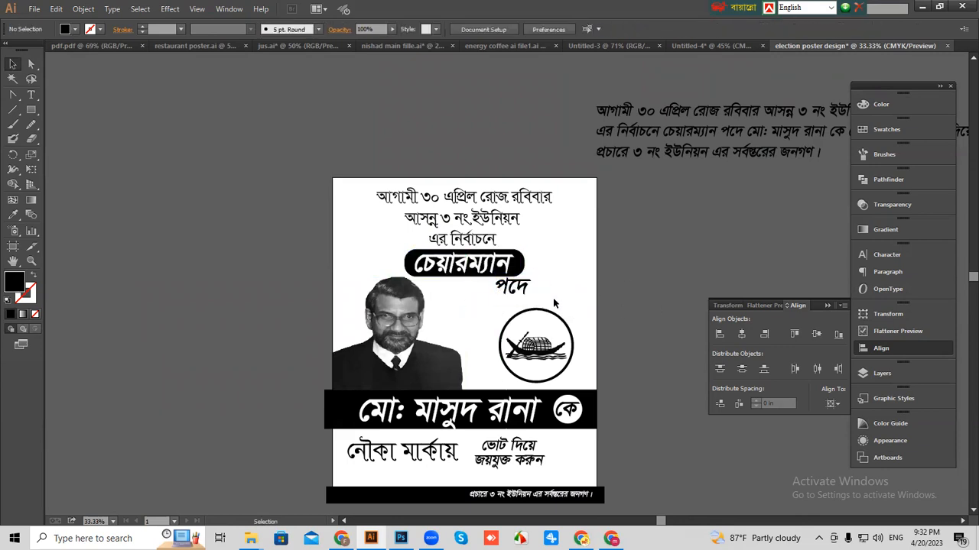
Move "ভোট দিয়ে জয়যুক্ত করুন" further right and shift "নৌকা মার্কায়" slightly down beneath the name bar.
scroll(633, 278, down, 1)
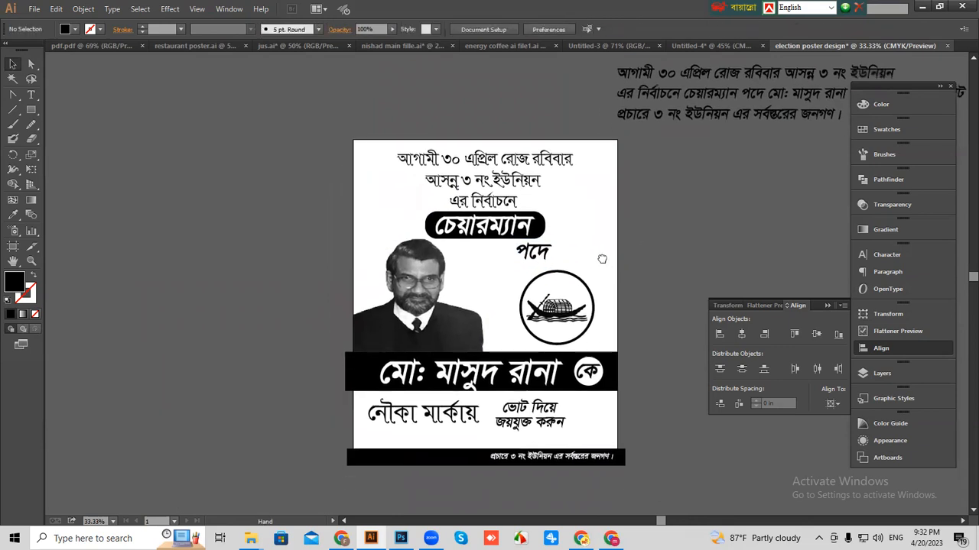
click(470, 416)
drag(552, 421, 571, 426)
click(655, 426)
drag(473, 416, 474, 423)
click(671, 435)
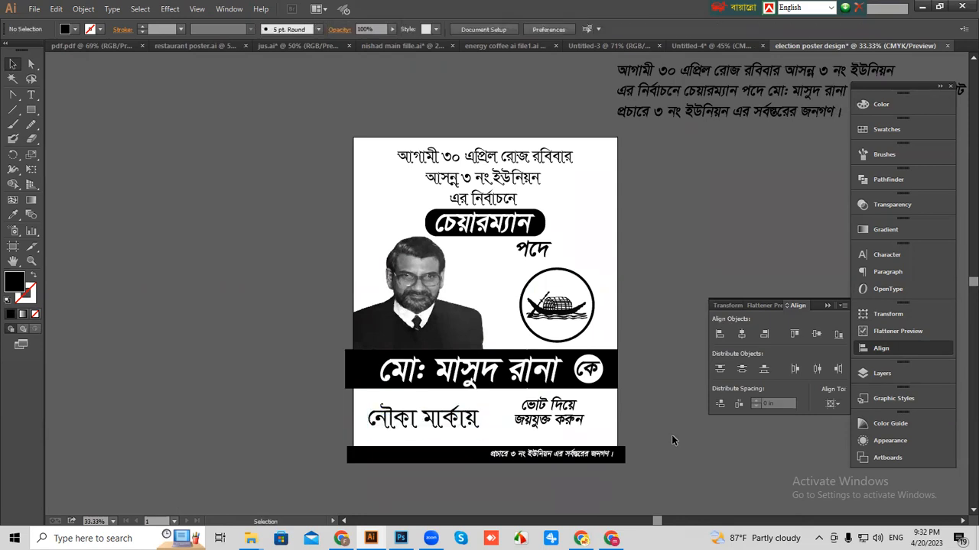
Shift the portrait, name bar and "কে" circle together slightly down and left, and nudge the ringed boat symbol the same way.
drag(430, 354, 483, 364)
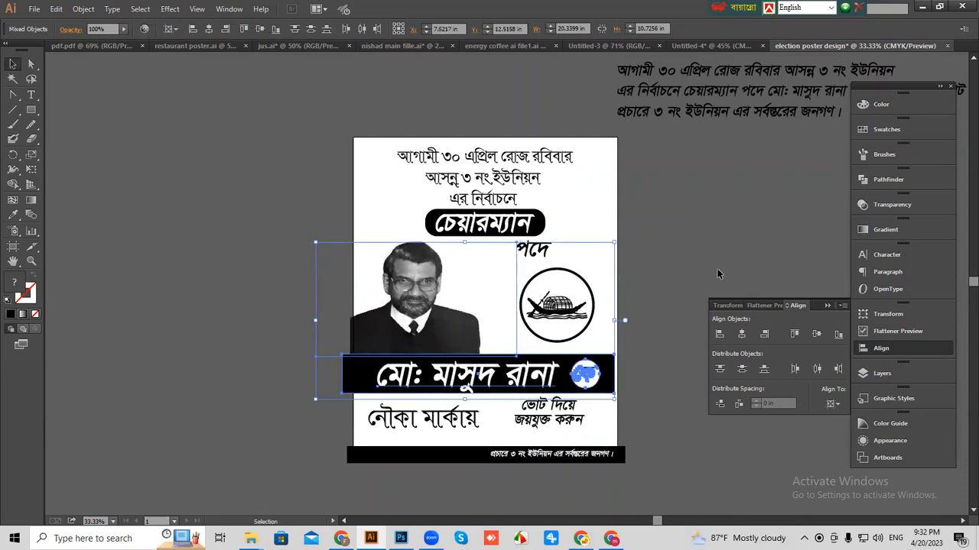
click(651, 298)
drag(594, 307, 586, 310)
click(676, 257)
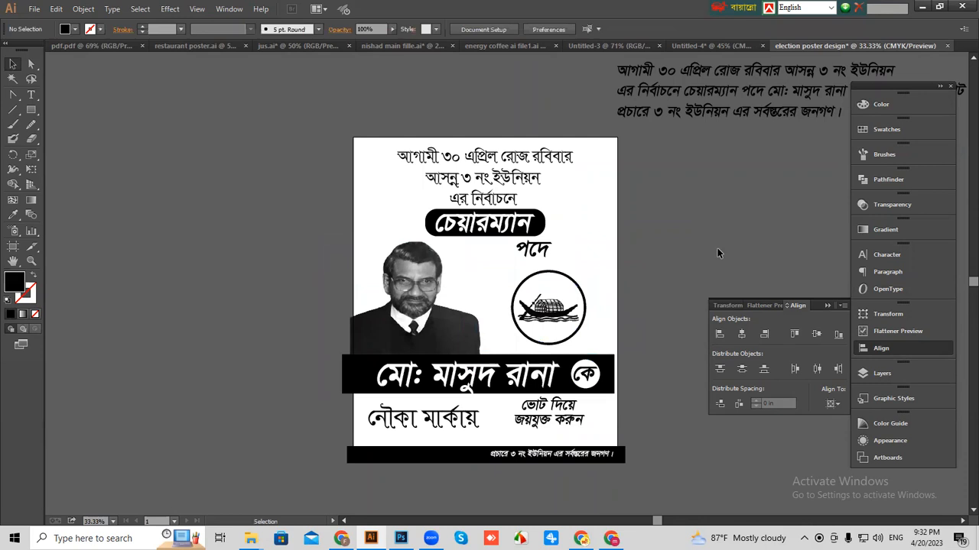
Change the three-line headline's font to BurigangaSushreeMJ Bold Italic and reduce its size to 84 pt.
click(464, 187)
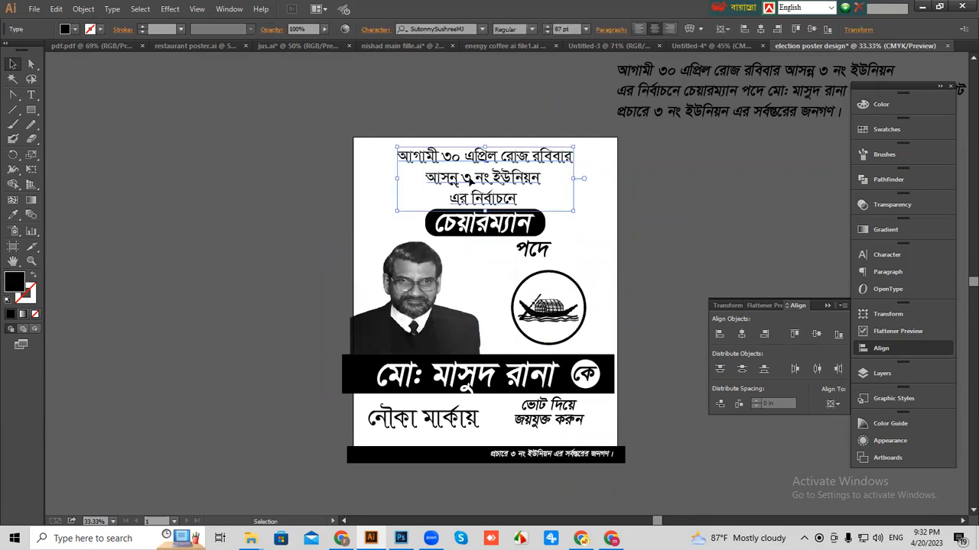
click(447, 28)
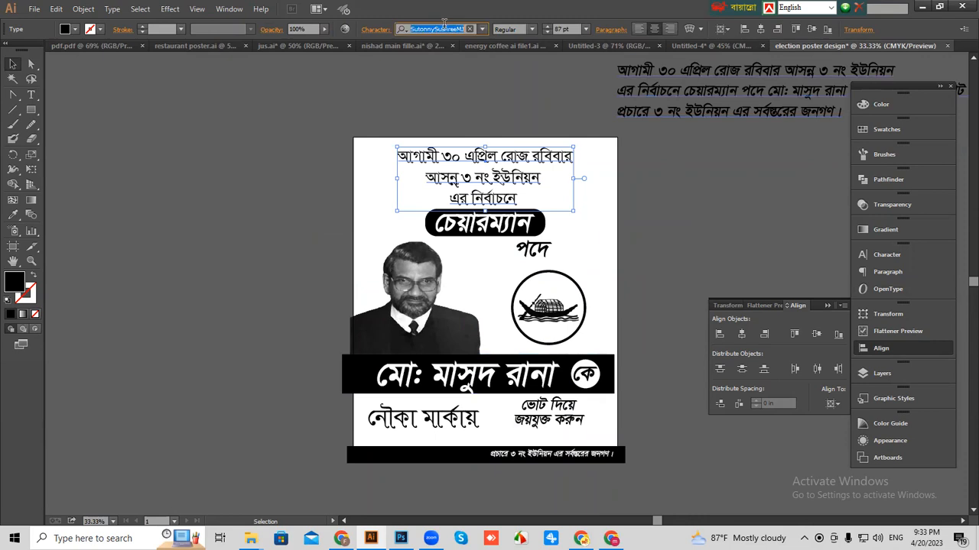
text(su)
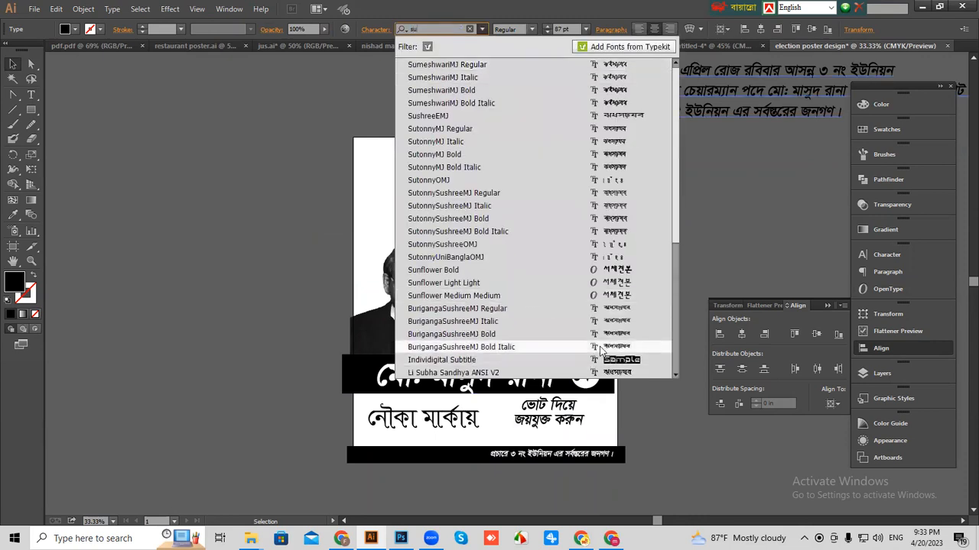
click(601, 351)
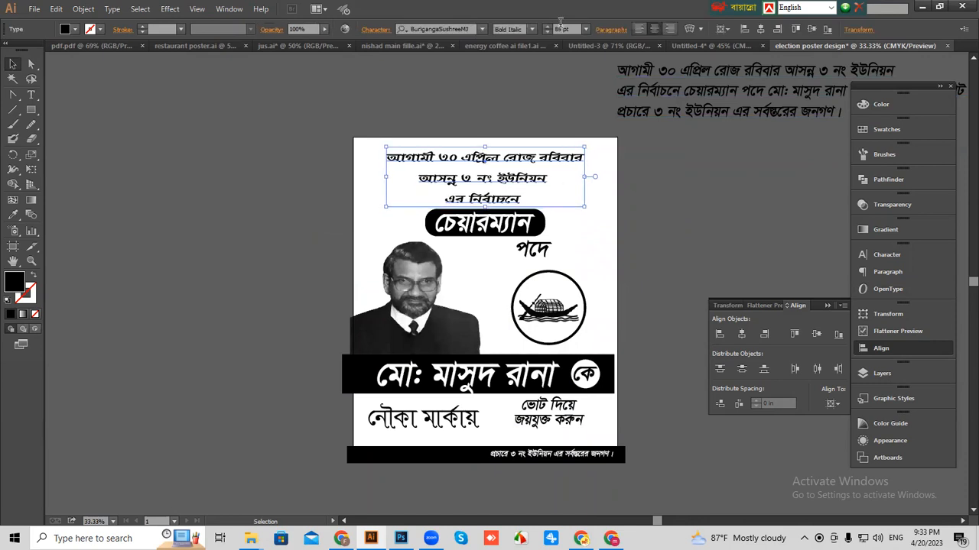
click(642, 286)
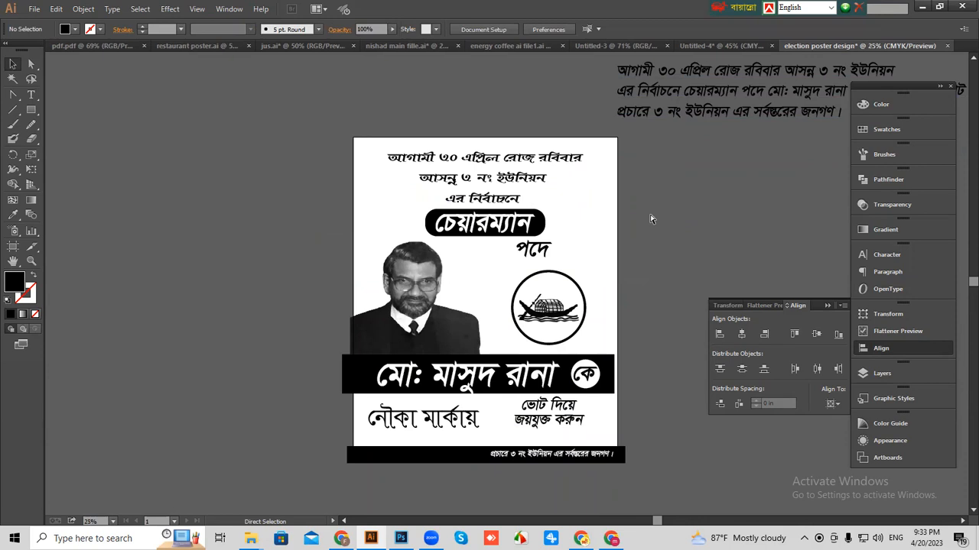
Duplicate the complete poster artwork onto the empty canvas beside the artboard.
key(ctrl+minus)
drag(513, 264, 455, 236)
drag(526, 318, 533, 318)
click(579, 276)
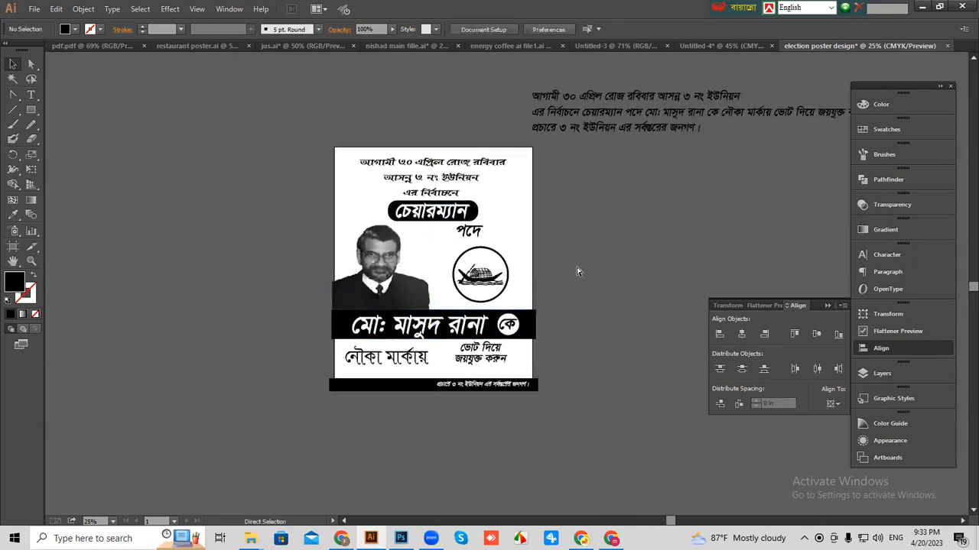
key(ctrl+plus)
drag(262, 101, 180, 381)
click(237, 397)
drag(180, 415, 332, 427)
Draw a rectangle about 19.1 by 22.5 in over the poster copy and send it behind the copied artwork.
click(31, 111)
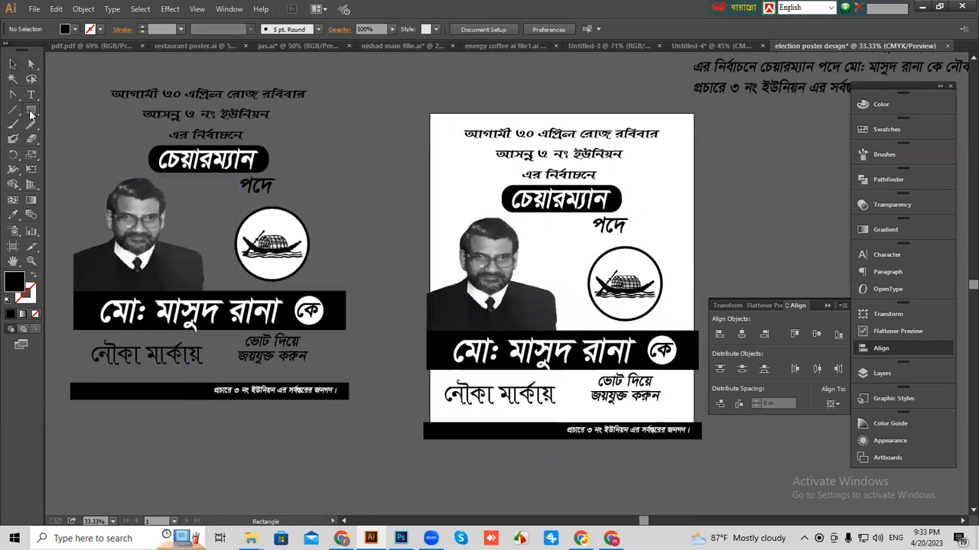
drag(65, 138, 153, 161)
drag(161, 95, 440, 422)
right_click(345, 365)
mouse_move(371, 415)
click(502, 454)
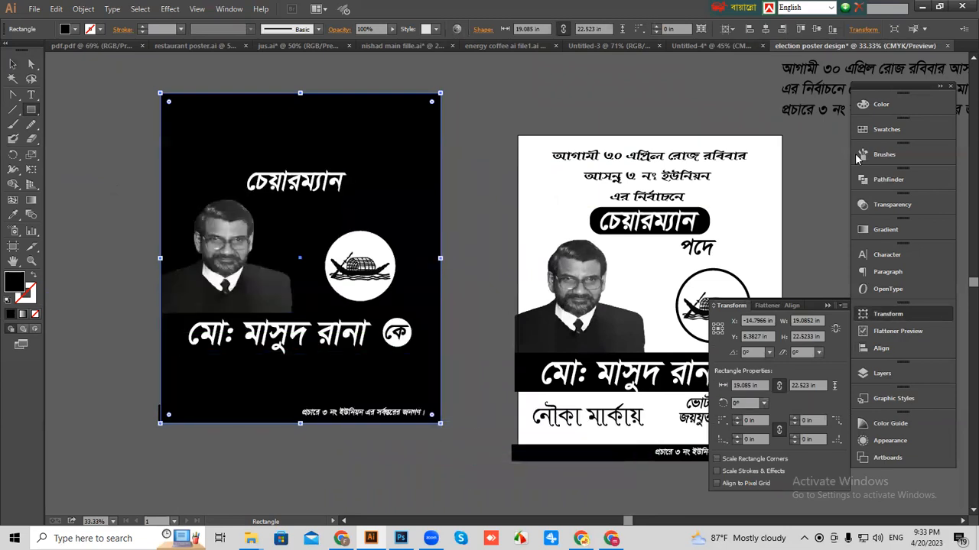
Fill the background rectangle behind the poster copy with white and deselect it.
click(879, 104)
click(733, 111)
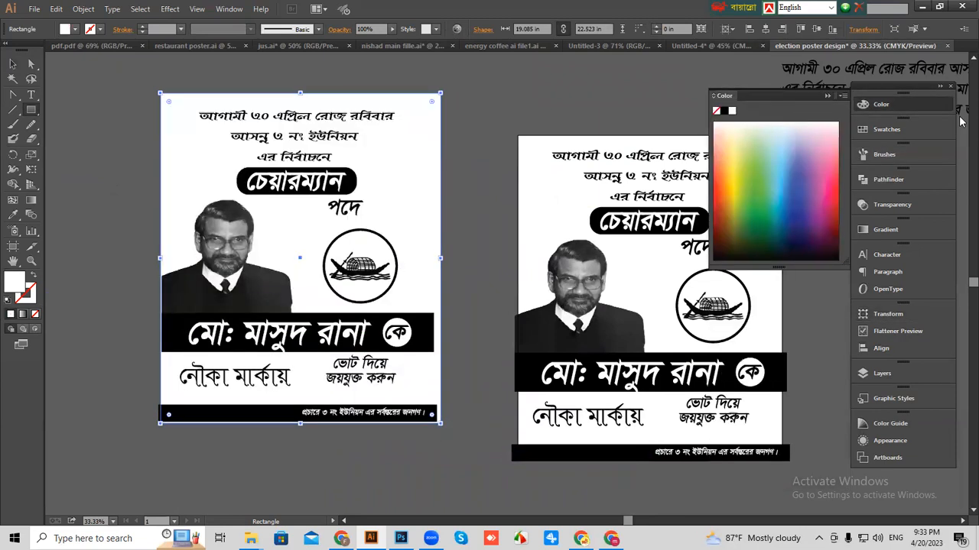
click(16, 65)
click(58, 113)
scroll(350, 235, right, 2)
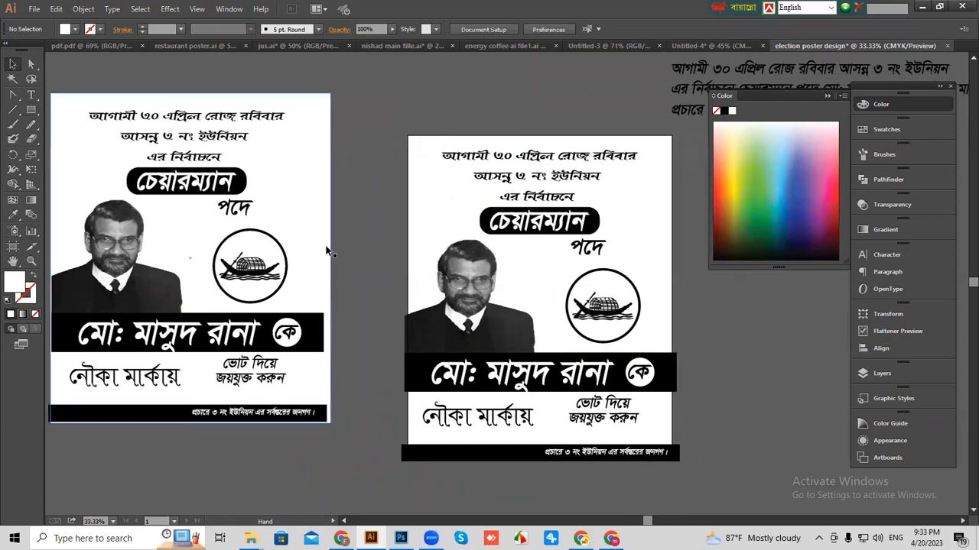
key(ctrl+minus)
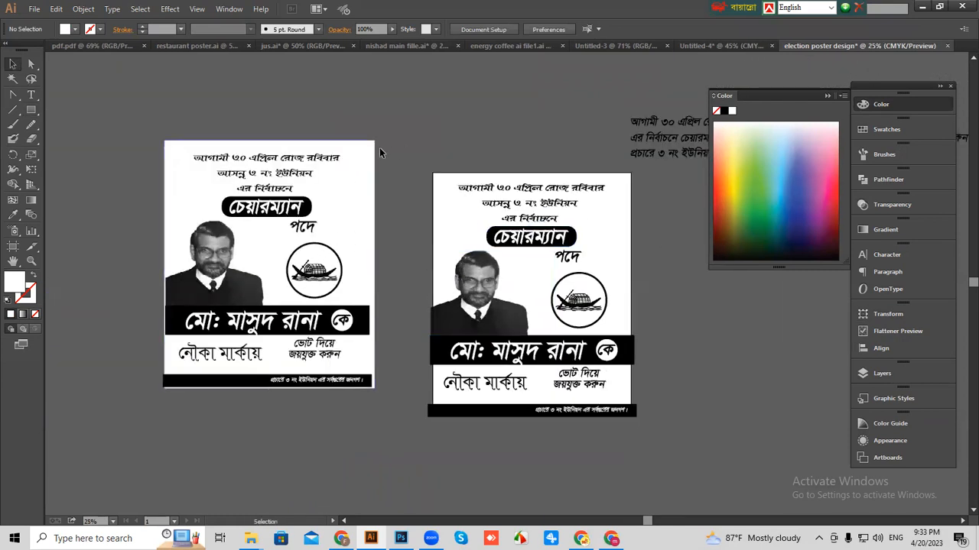
Convert the headline and "পদে" on the artboard's poster to outlines.
right_click(532, 200)
click(577, 283)
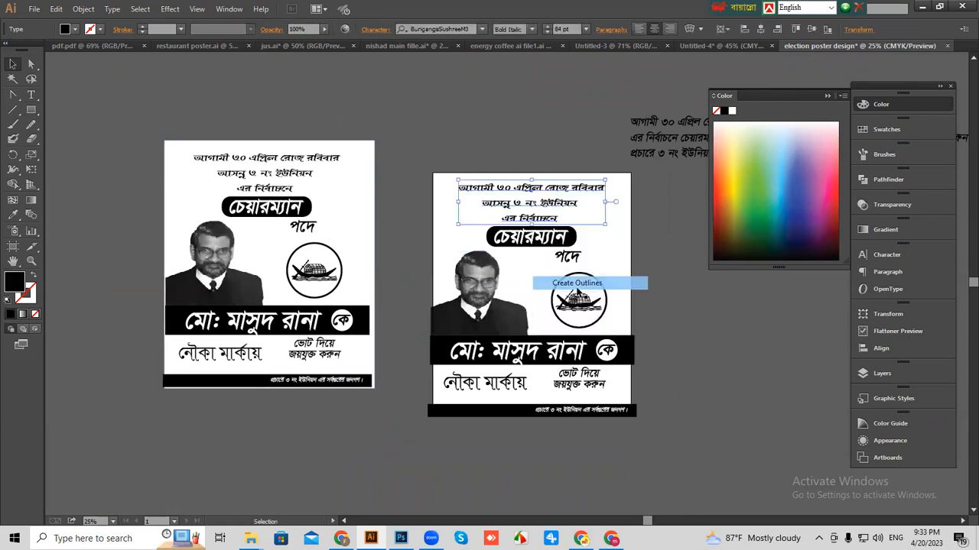
right_click(540, 205)
click(554, 202)
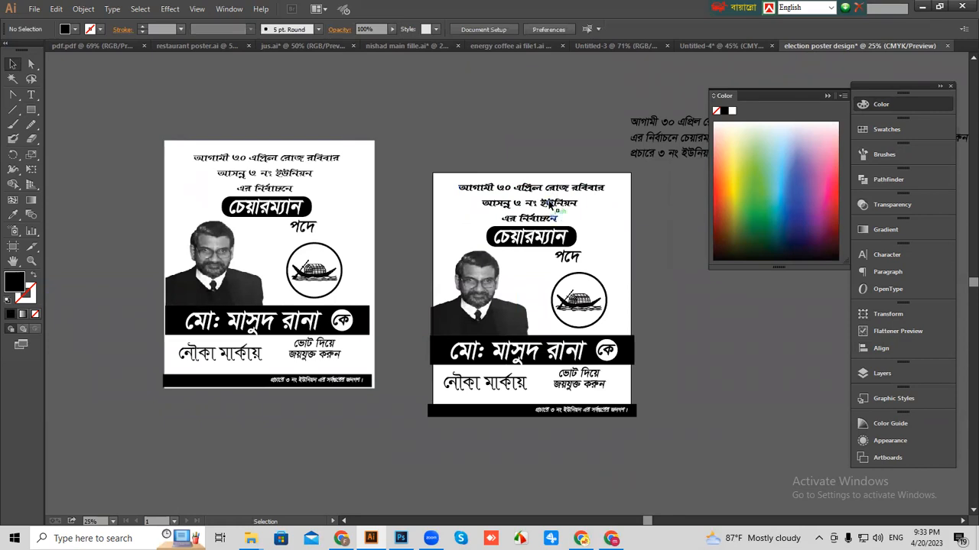
right_click(550, 202)
click(675, 295)
click(546, 203)
right_click(570, 257)
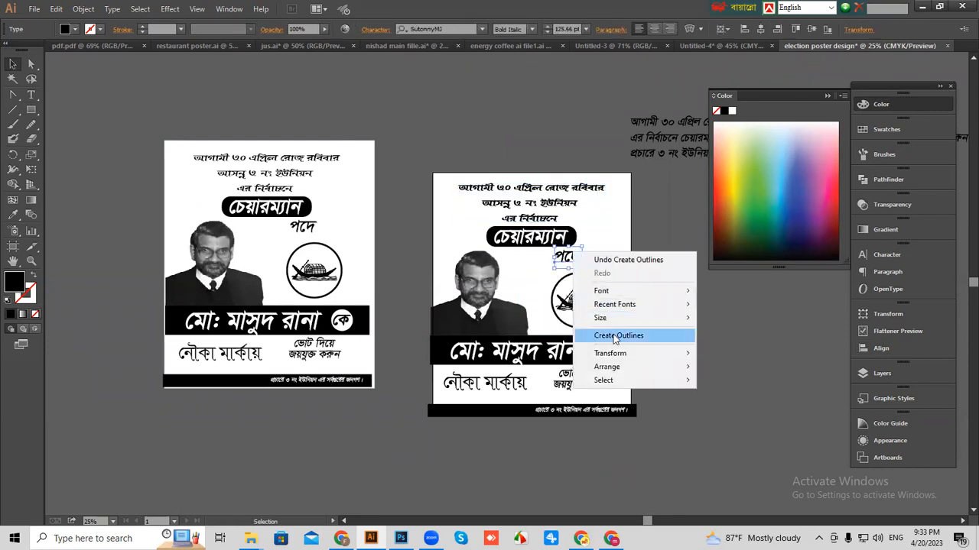
click(688, 323)
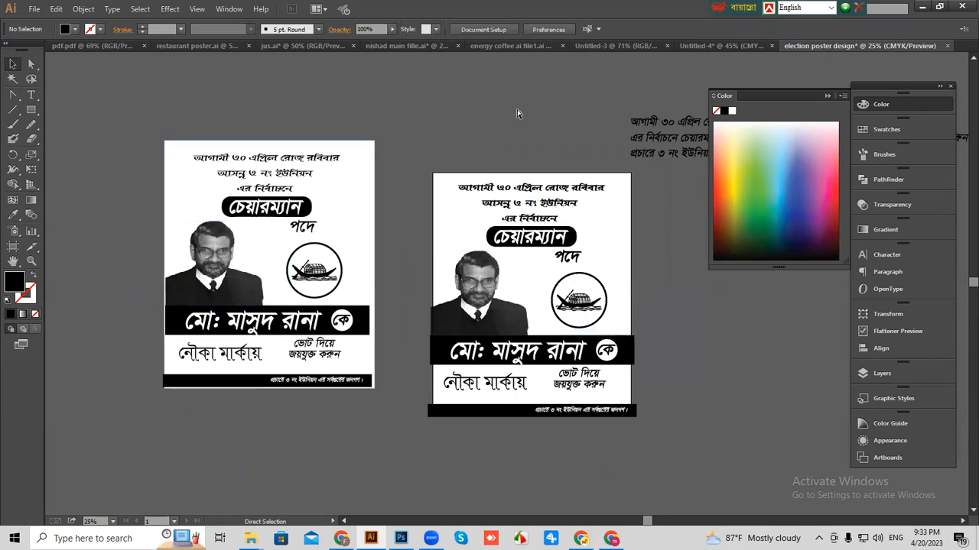
Convert the "নৌকা মার্কায়" text on the artboard's poster to outlines.
key(ctrl+equal)
drag(432, 199, 447, 258)
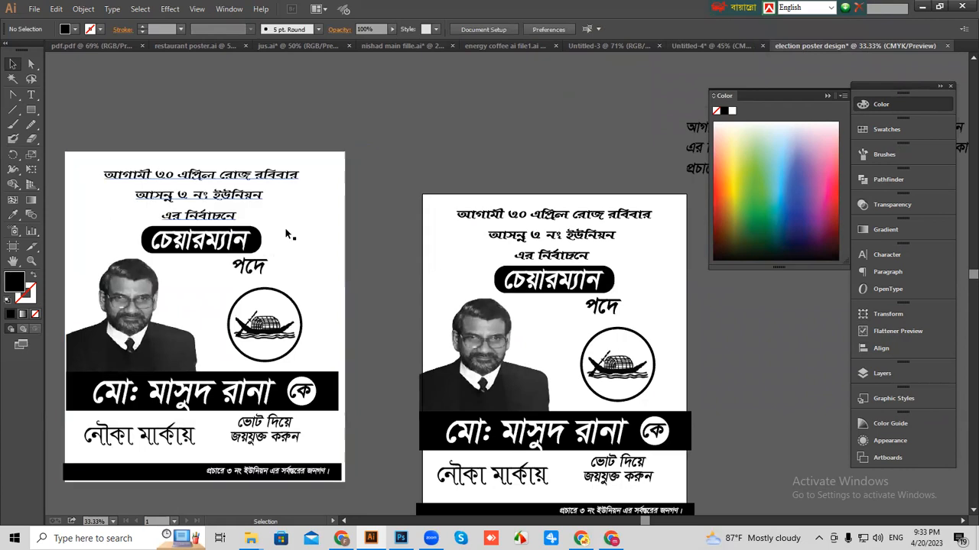
drag(196, 127, 289, 125)
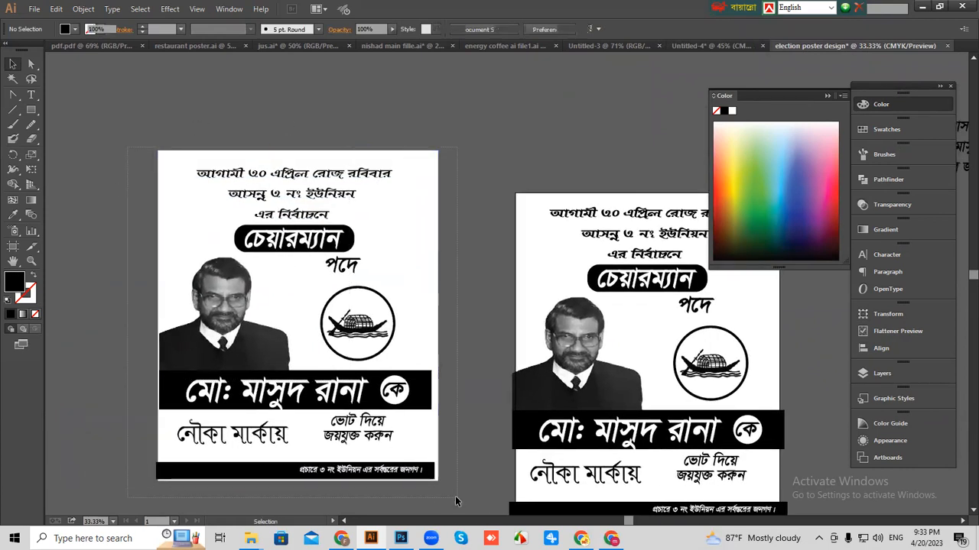
drag(475, 425, 417, 383)
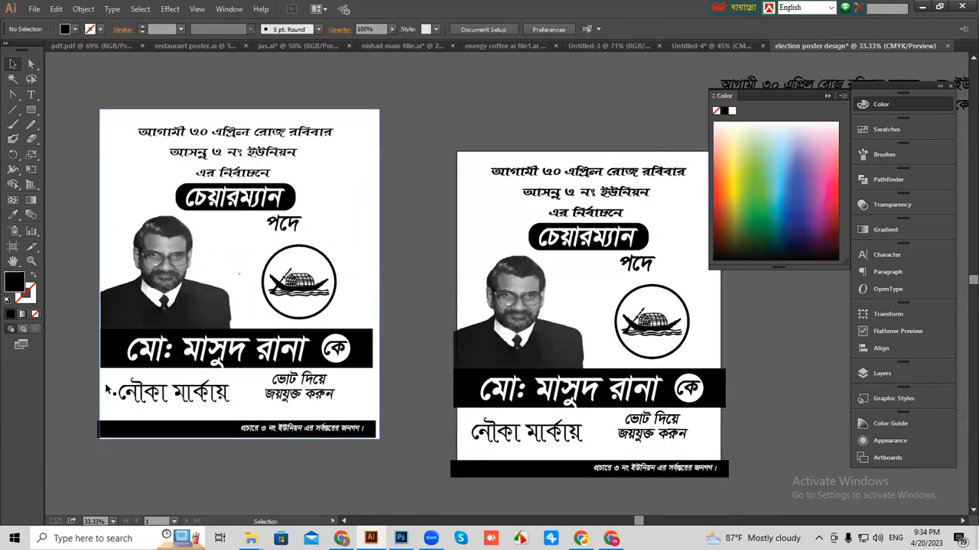
key(ctrl+minus)
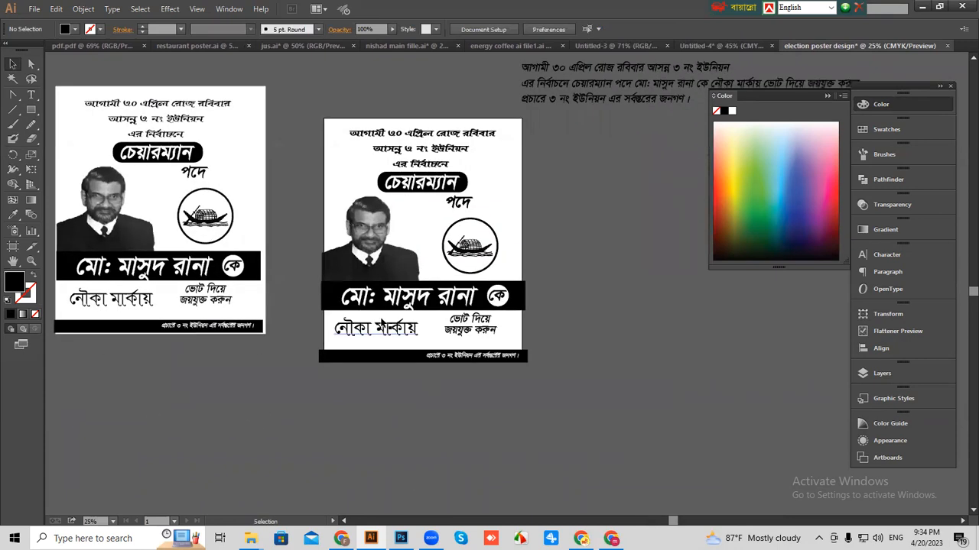
right_click(370, 330)
click(400, 412)
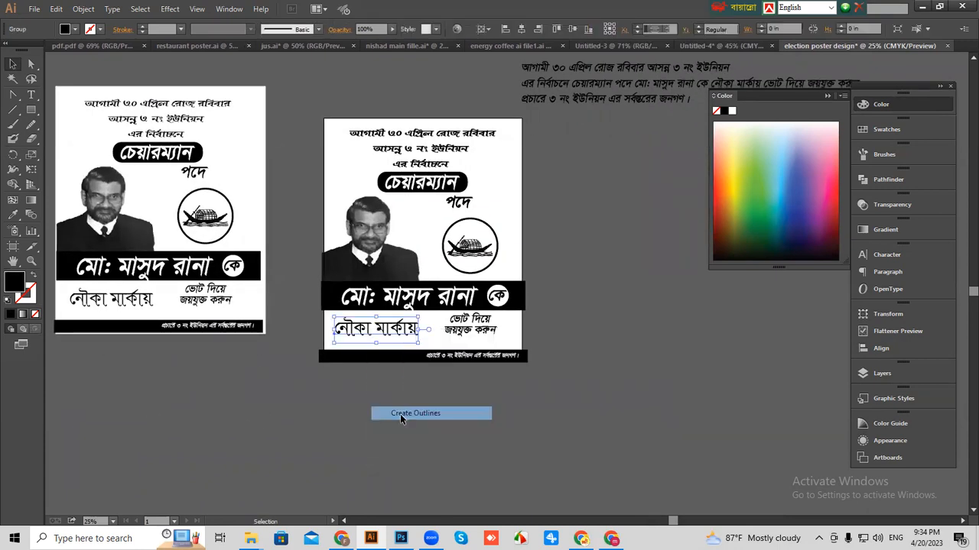
Convert the vote appeal, bottom credit line and candidate's name on the artboard's poster to outlines together.
click(474, 332)
shift+click(477, 356)
shift+click(461, 301)
right_click(447, 293)
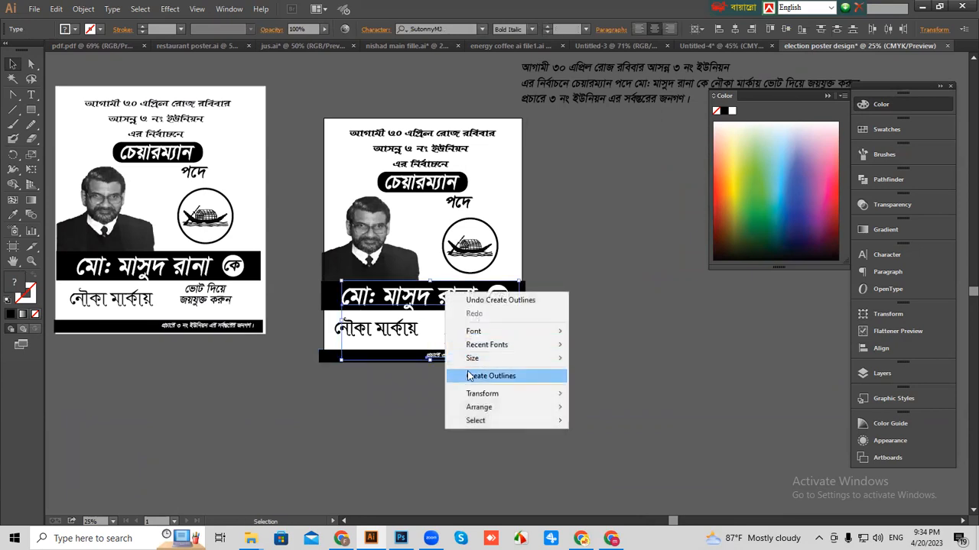
click(464, 374)
click(451, 449)
drag(336, 360, 358, 379)
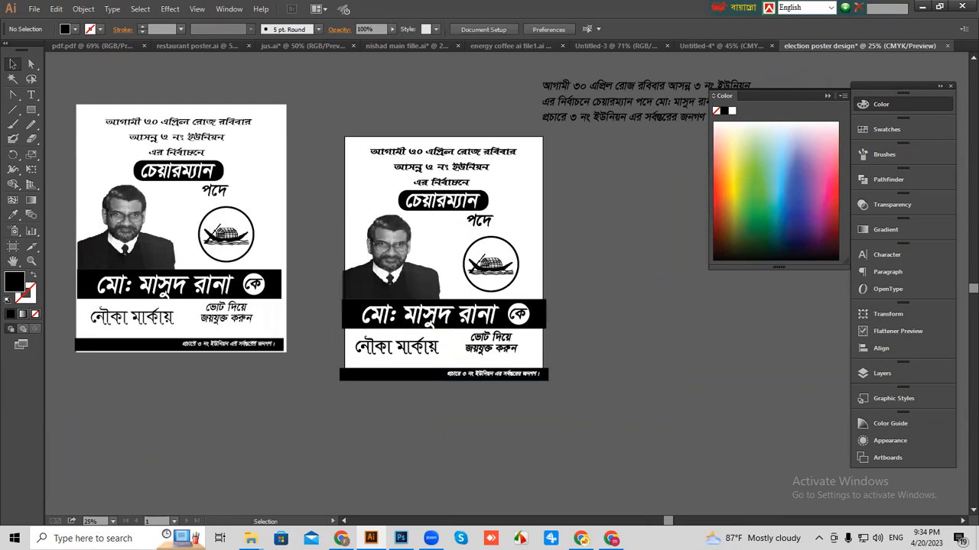
Switch to Chrome, search Google for "white background" in a new tab and show all the image results.
key(alt+Tab)
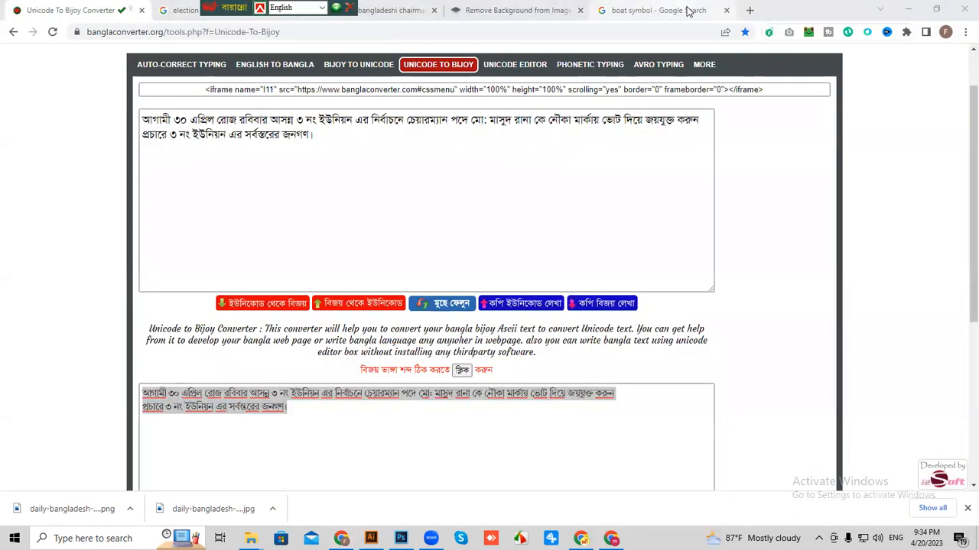
key(ctrl+t)
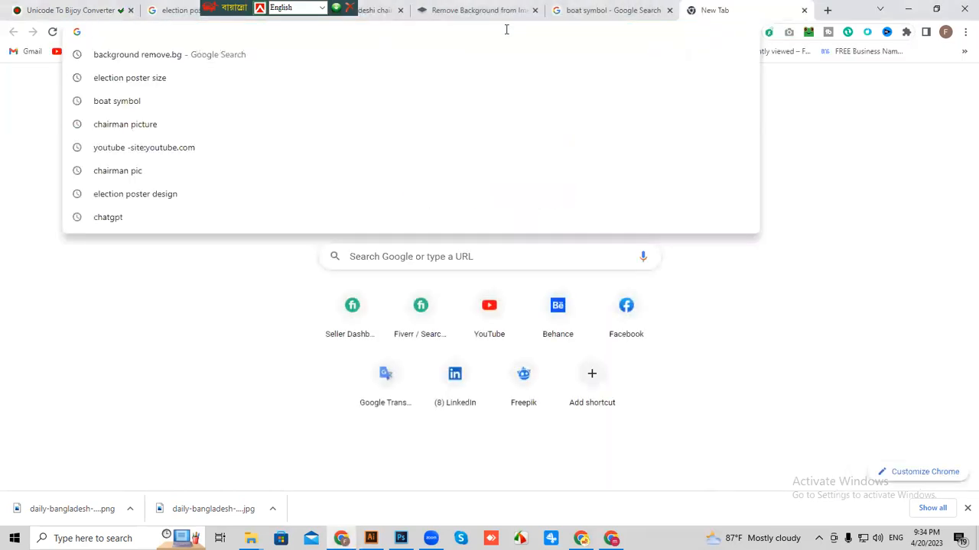
text(white)
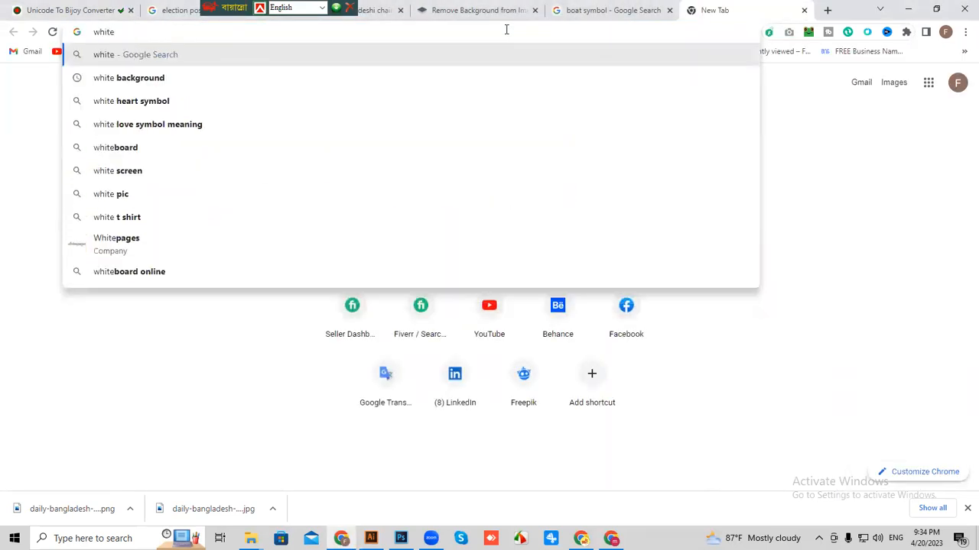
click(146, 77)
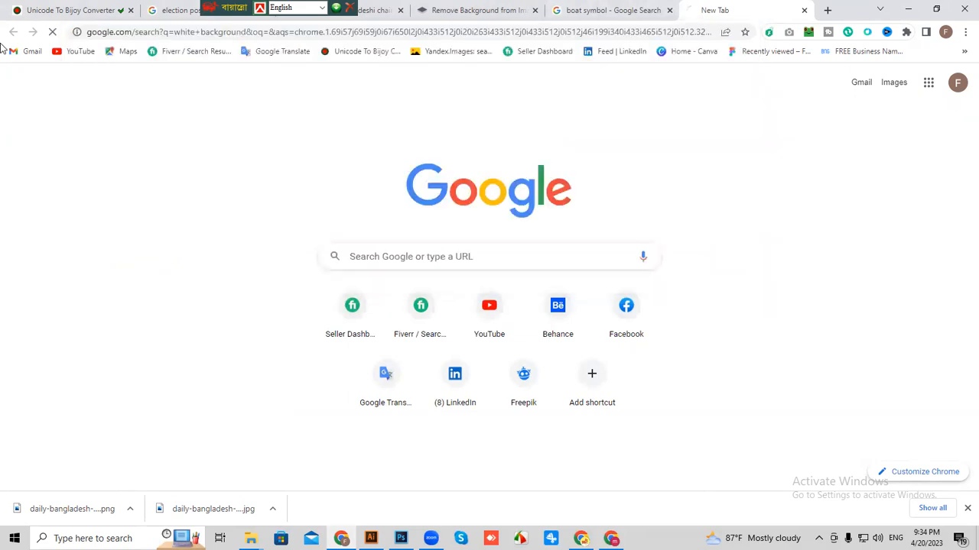
scroll(535, 404, down, 2)
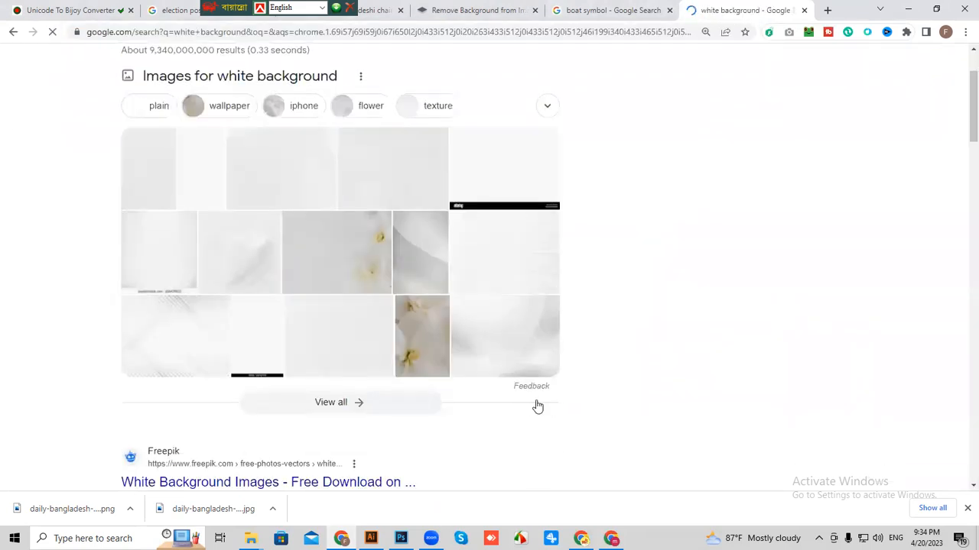
click(309, 393)
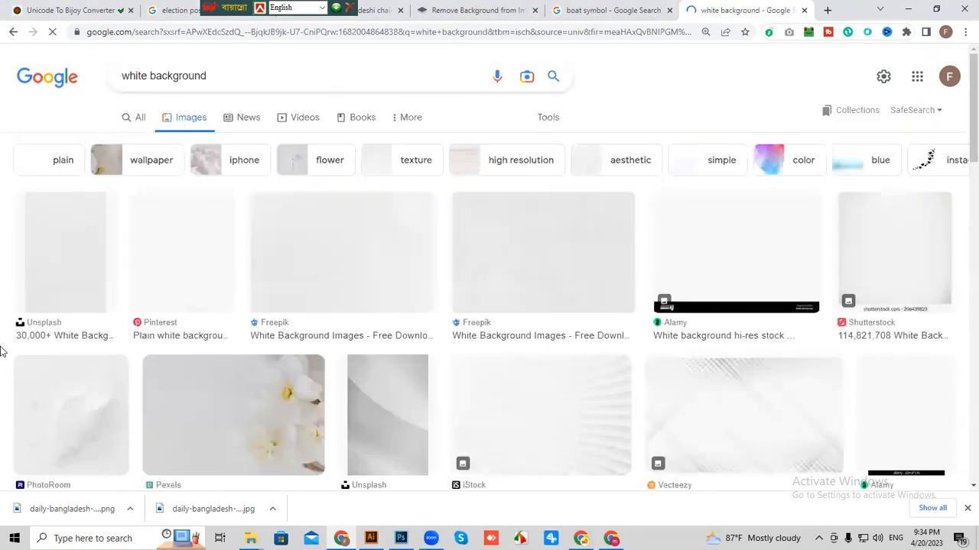
Preview a subtle Freepik texture from the white background results and open a plainer Freepik one from its related images.
scroll(673, 283, down, 2)
scroll(207, 271, down, 2)
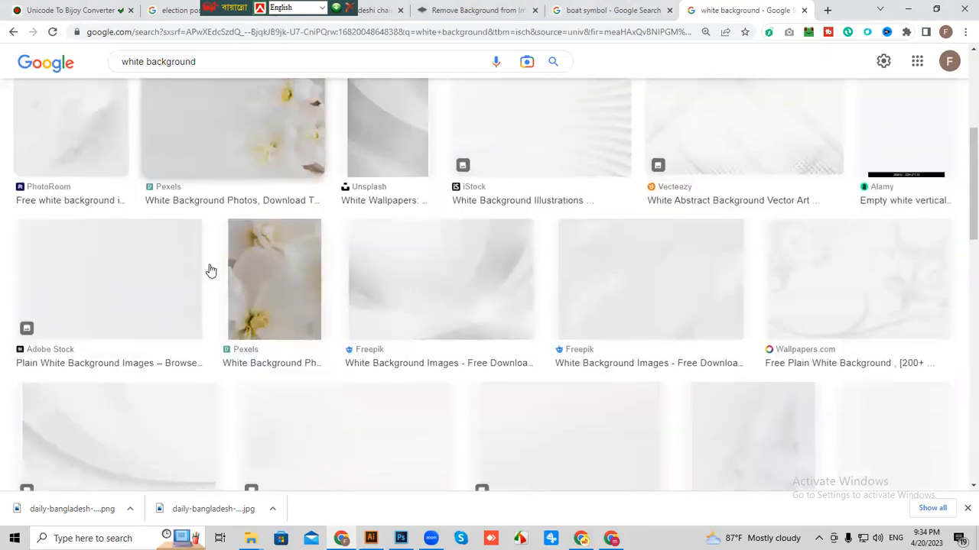
scroll(516, 308, down, 1)
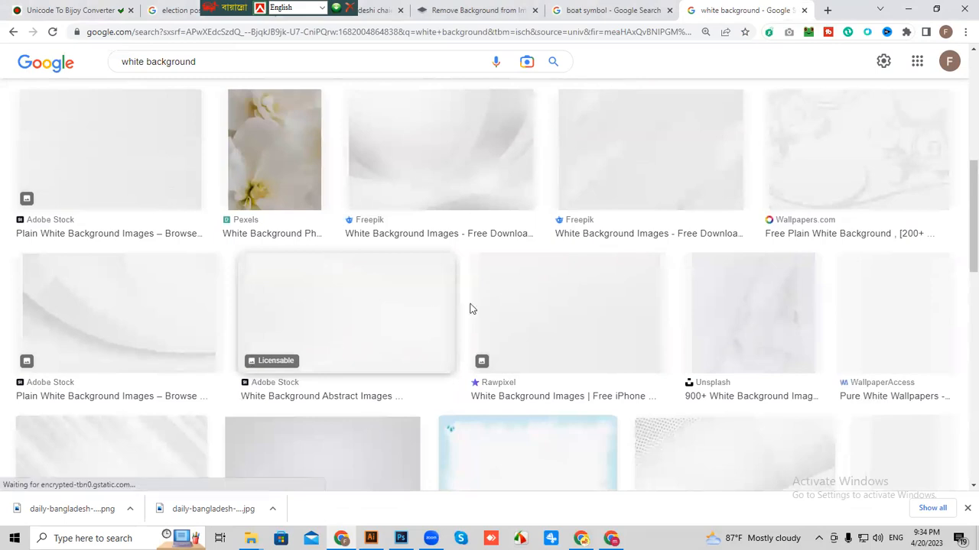
scroll(469, 306, up, 1)
click(638, 245)
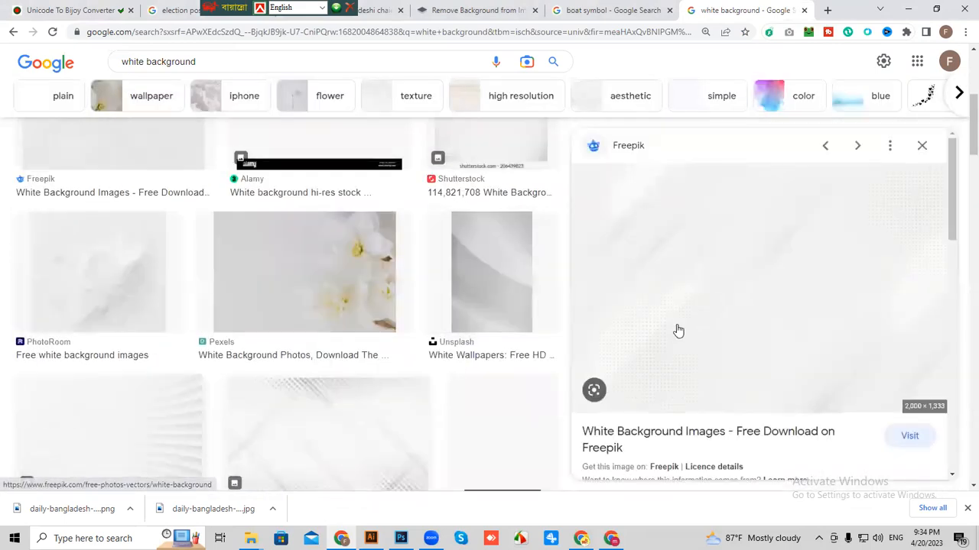
scroll(675, 331, down, 3)
scroll(694, 321, down, 2)
scroll(328, 297, down, 1)
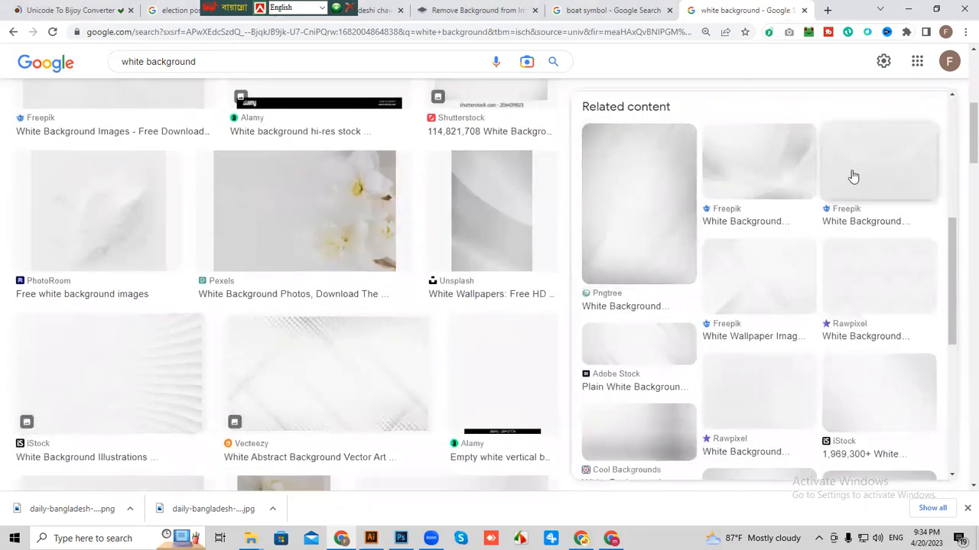
click(852, 179)
Look through the related images and further search results for alternative white textures.
scroll(658, 370, down, 4)
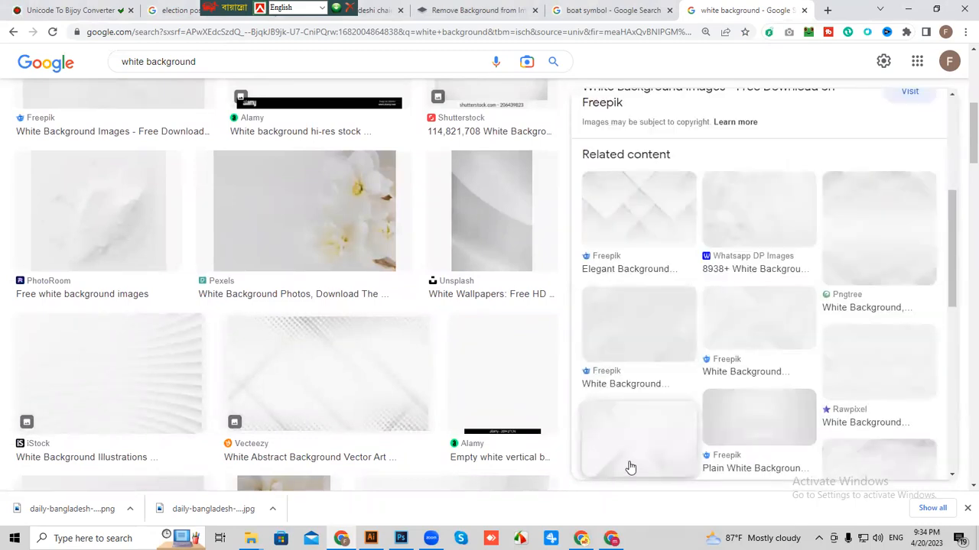
scroll(630, 467, down, 2)
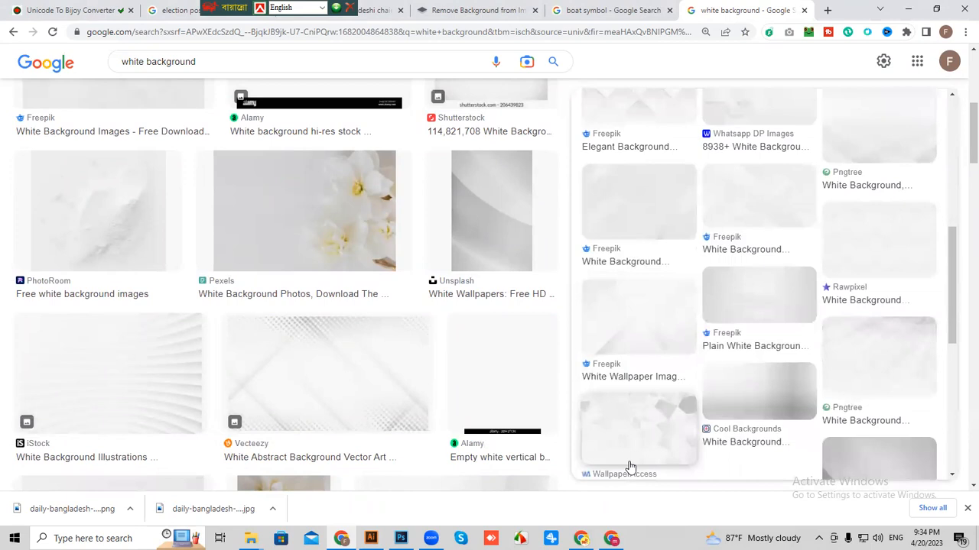
scroll(630, 467, up, 6)
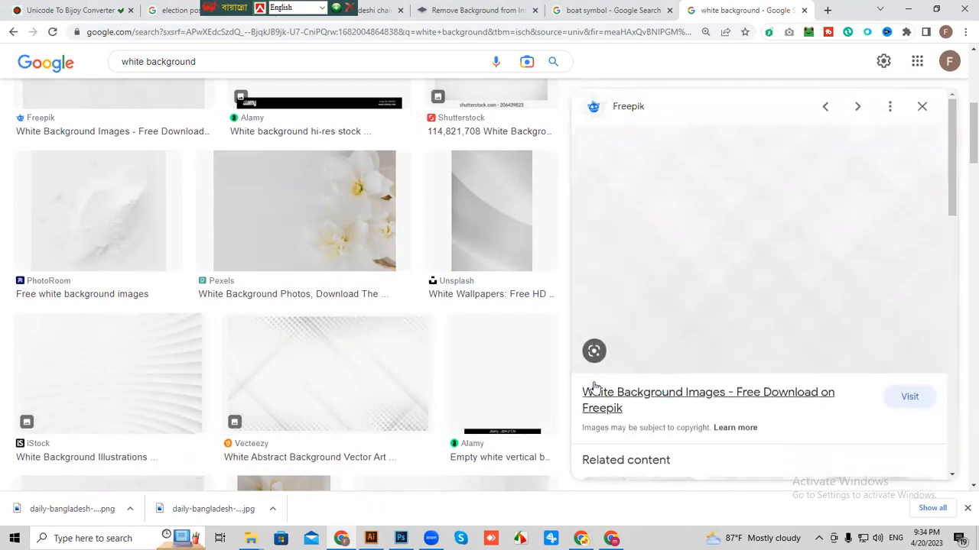
scroll(642, 389, down, 10)
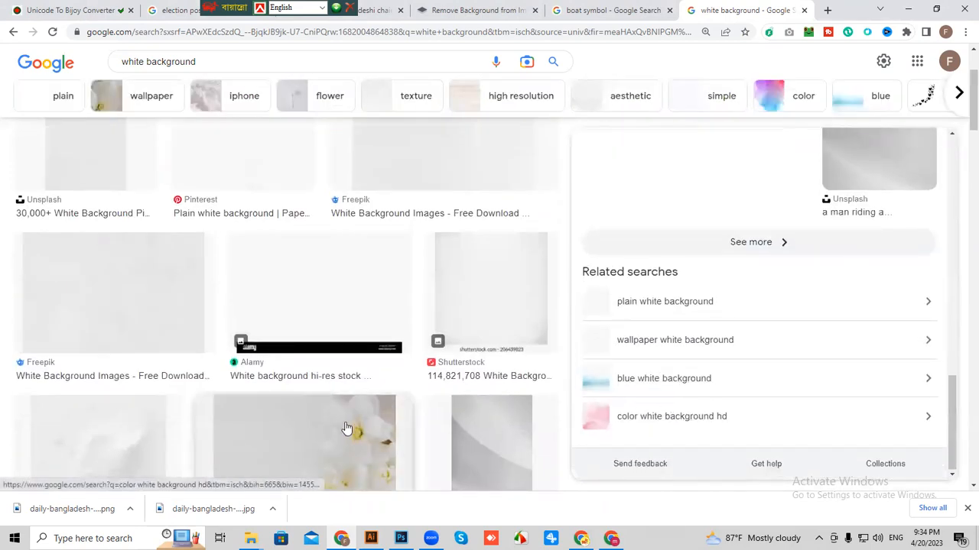
scroll(345, 428, down, 5)
scroll(91, 389, down, 2)
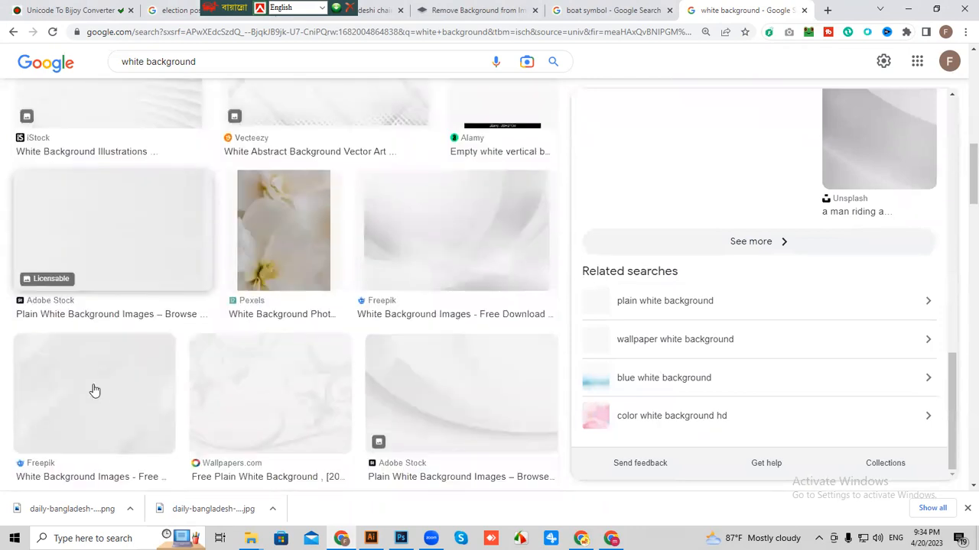
scroll(764, 317, up, 5)
scroll(738, 319, up, 3)
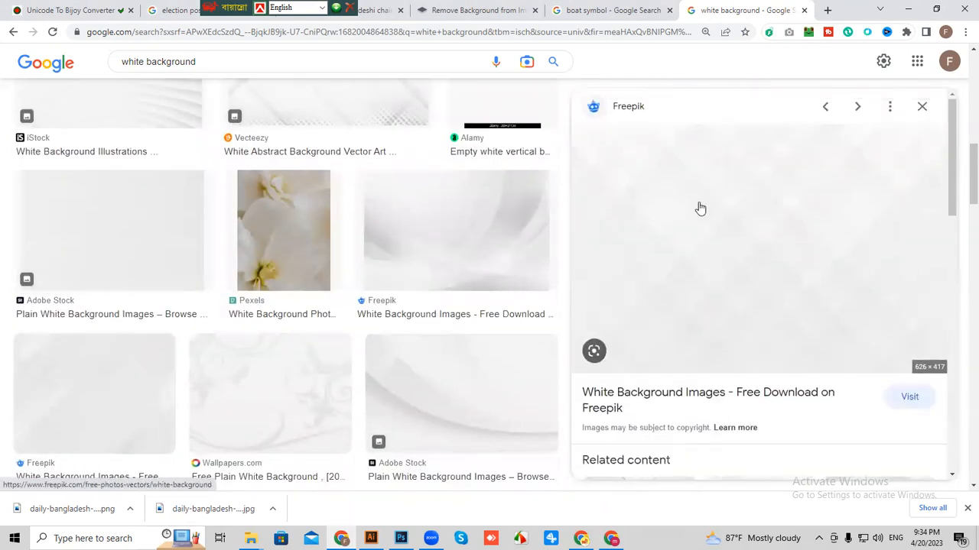
Copy the previewed Freepik texture, paste it into the poster document in Illustrator and enlarge it to about 26.8 x 17.9 in.
right_click(699, 207)
click(730, 360)
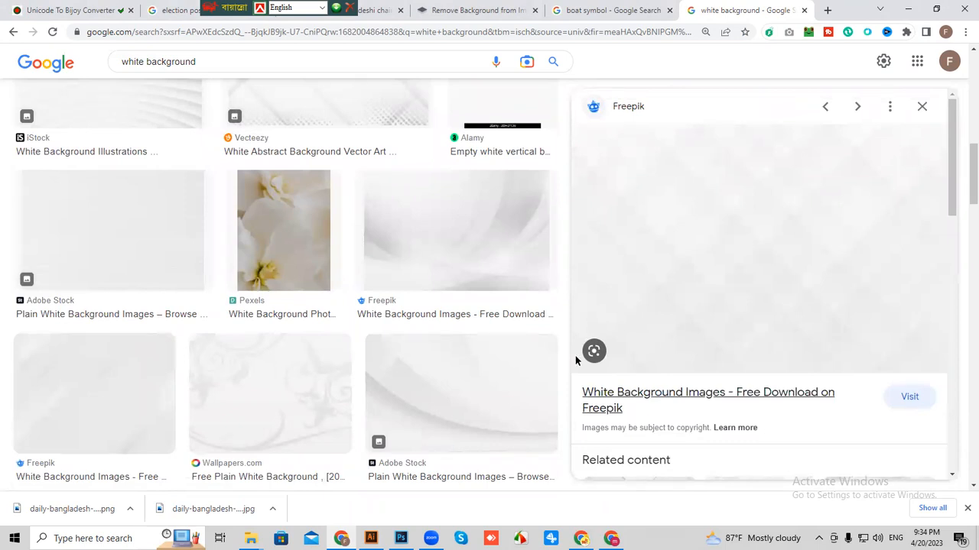
key(alt+Tab)
key(ctrl+v)
drag(554, 315, 655, 440)
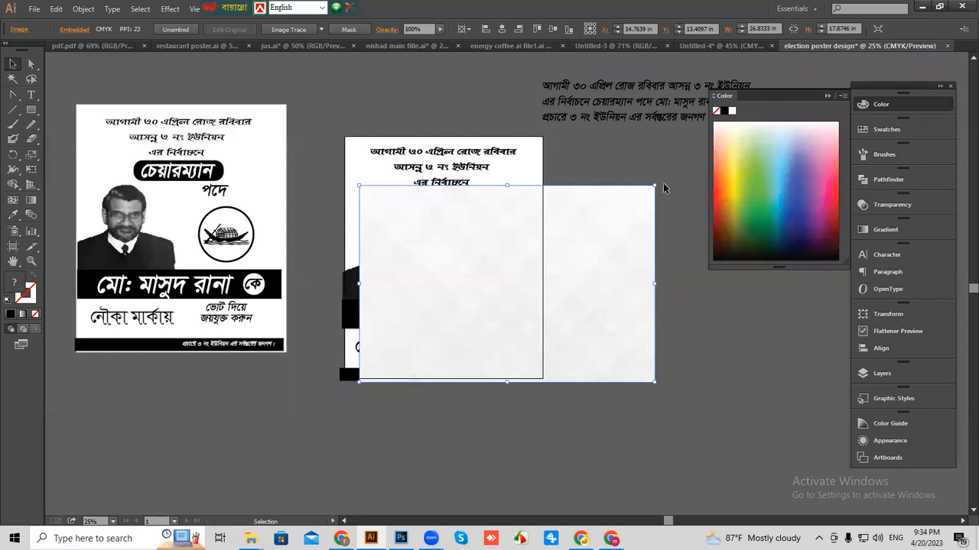
Rotate the pasted texture 90 degrees into portrait orientation and send it behind the poster artwork.
drag(661, 183, 547, 348)
right_click(548, 348)
mouse_move(590, 422)
click(713, 462)
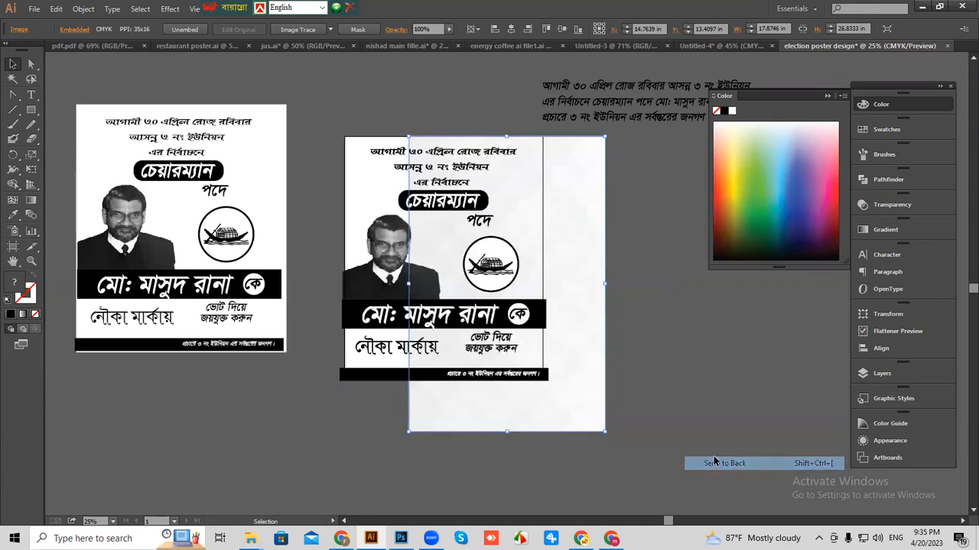
Move the texture over the artboard's poster and resize it to about 18.8 x 24.4 in so it covers the artboard.
click(657, 440)
drag(594, 400, 530, 387)
drag(541, 275, 549, 275)
drag(444, 421, 444, 395)
click(684, 375)
key(ctrl+=)
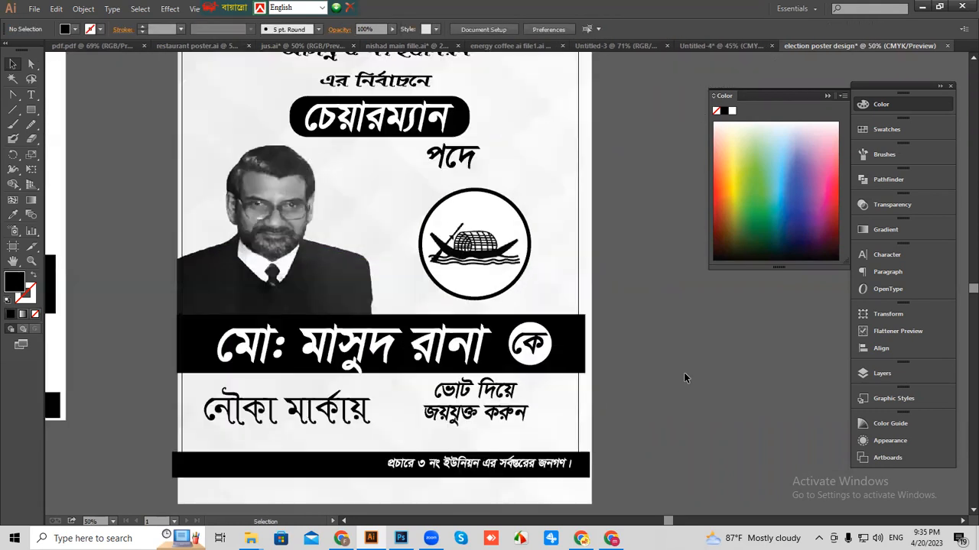
Try several opacity levels on the background texture and settle on 51%.
key(space)
drag(466, 300, 487, 393)
click(594, 192)
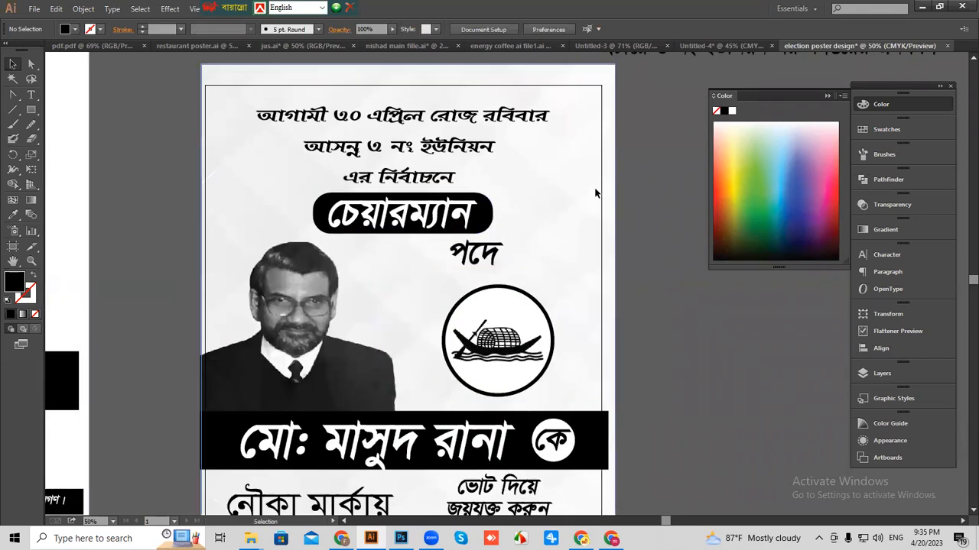
click(440, 29)
text(80)
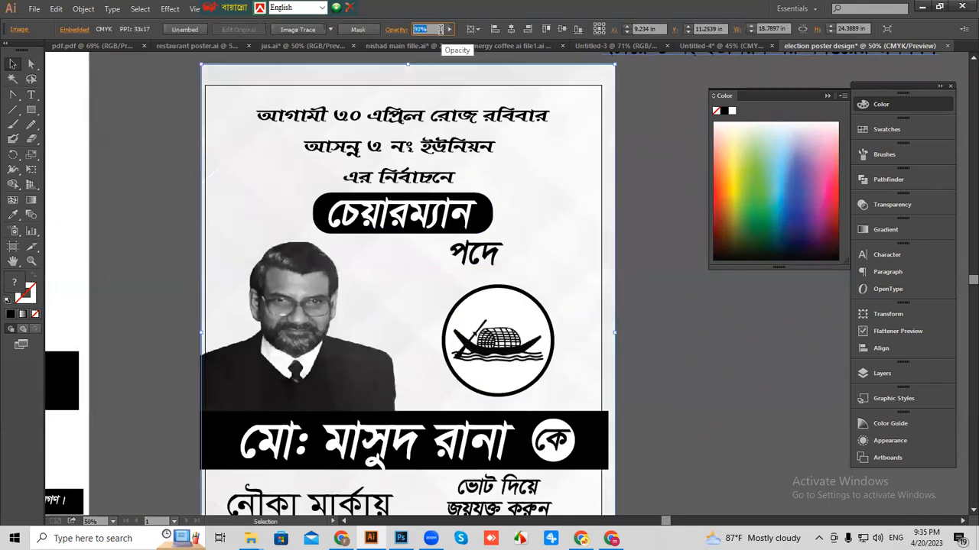
key(Return)
text(40)
key(Return)
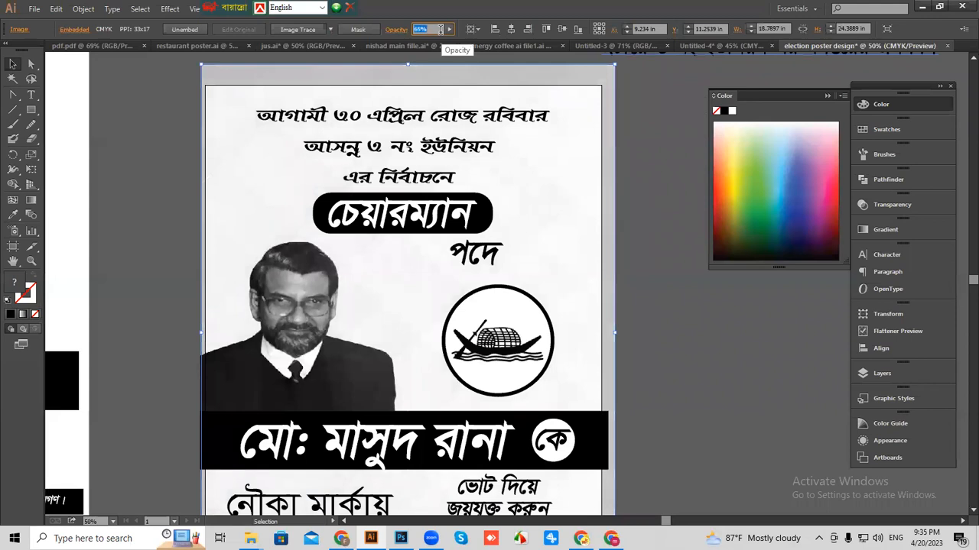
text(36)
key(Return)
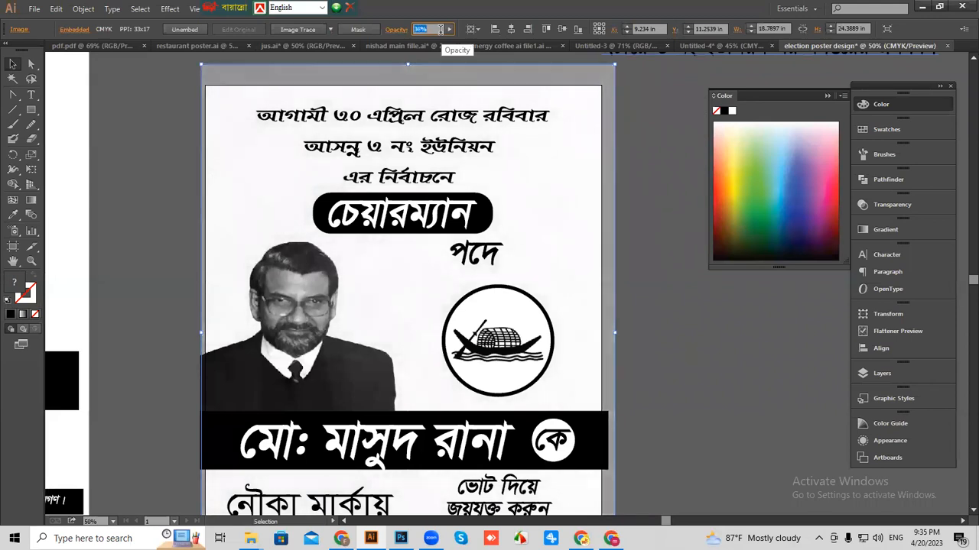
text(40)
key(Return)
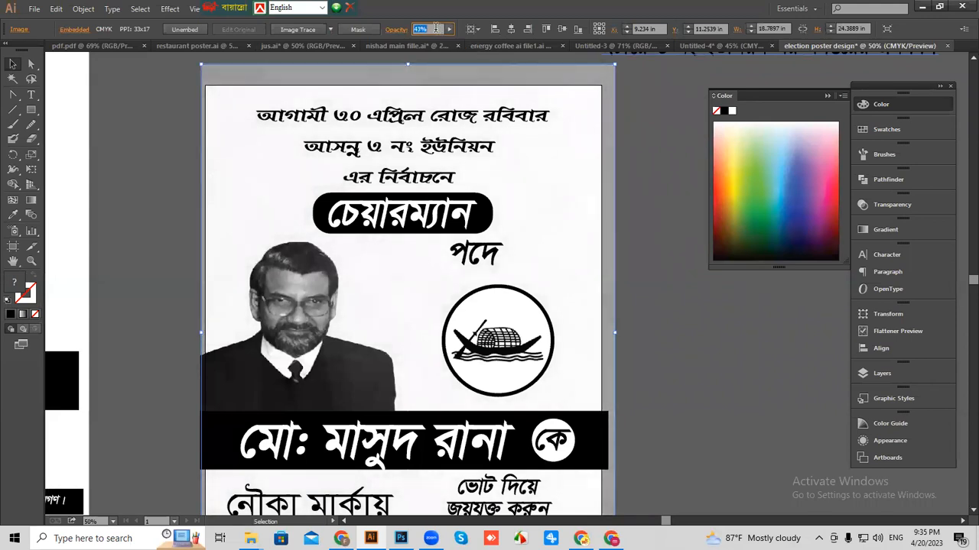
text(47)
key(Return)
text(55)
key(Return)
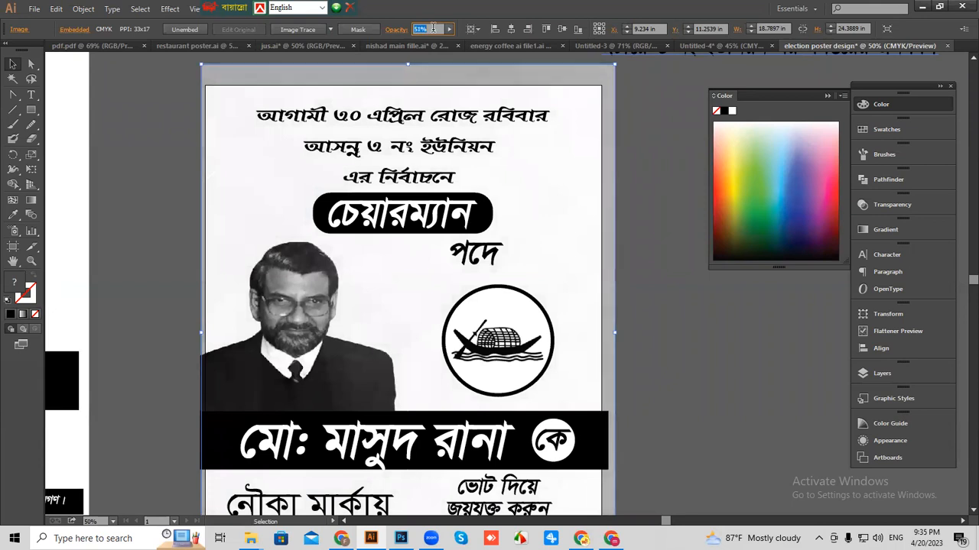
click(664, 258)
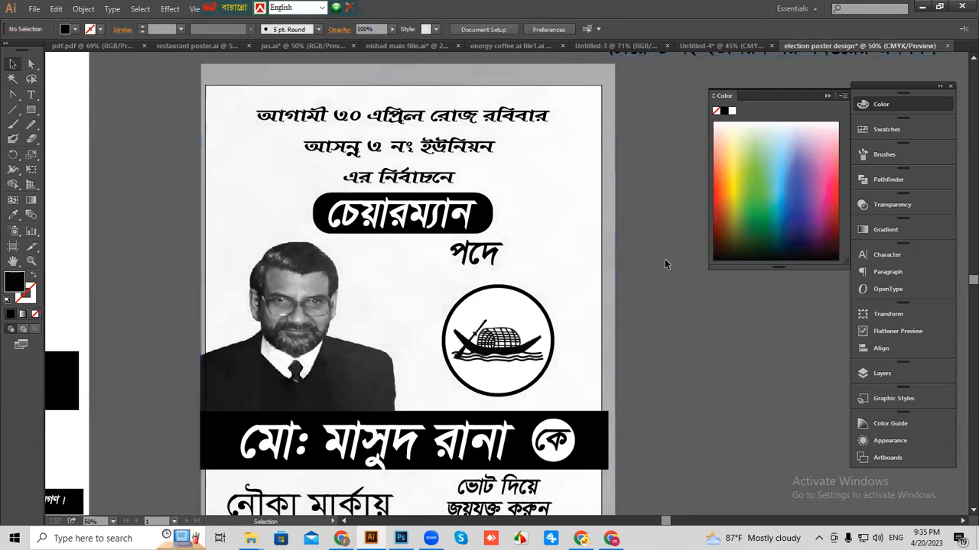
Draw a rectangle about 20 x 24.2 in over the artboard's poster and send it behind the texture.
key(ctrl+minus)
key(ctrl+minus)
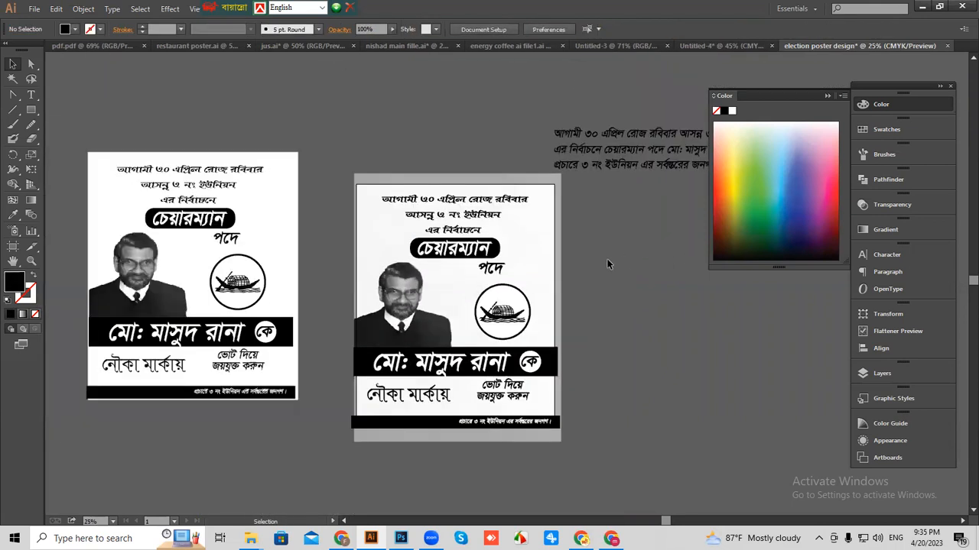
click(556, 276)
click(32, 109)
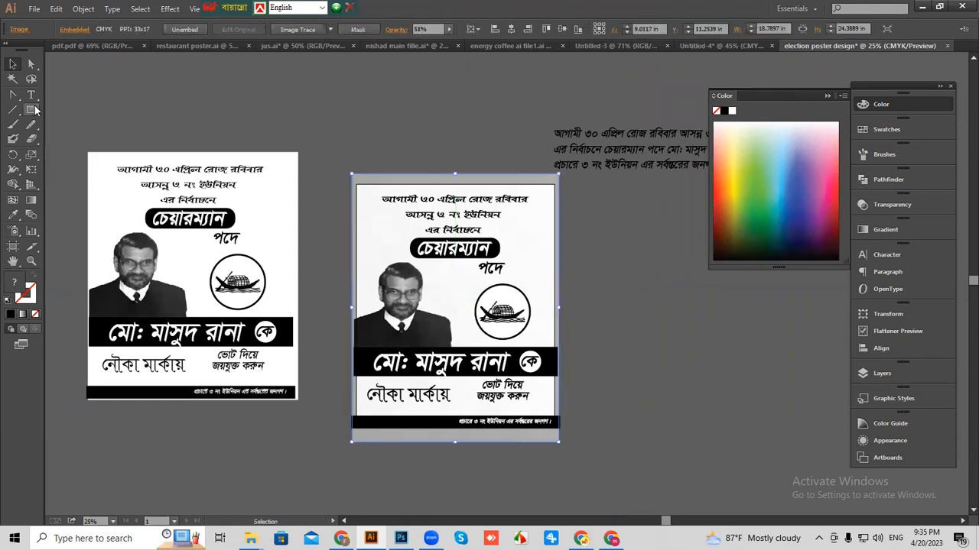
drag(356, 183, 571, 447)
right_click(500, 275)
mouse_move(534, 455)
click(658, 491)
Fill the backing rectangle behind the texture with white.
click(898, 107)
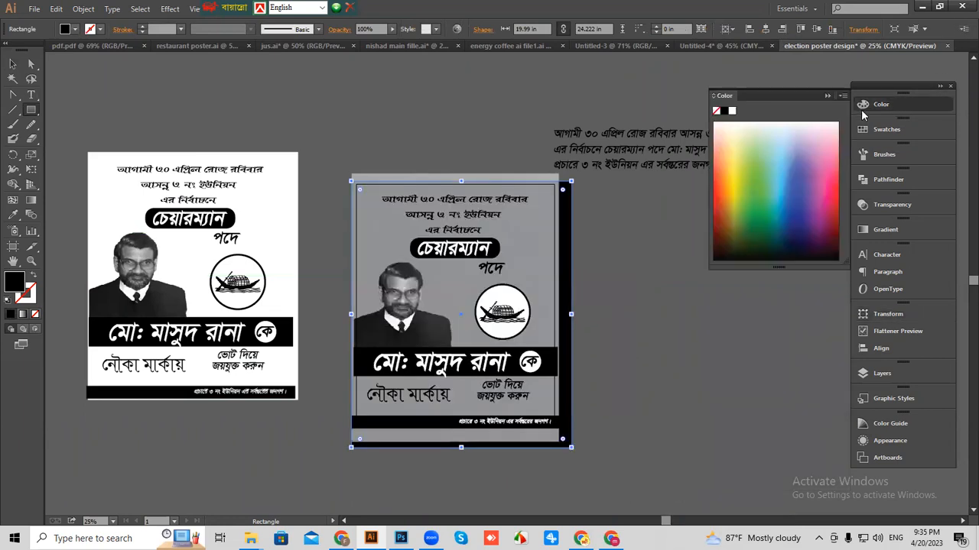
click(749, 130)
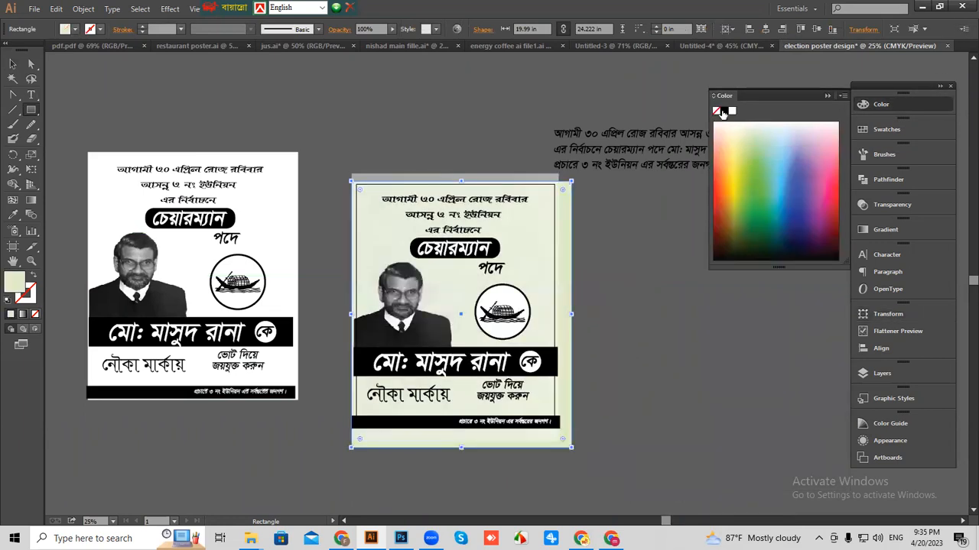
click(732, 111)
click(12, 64)
click(613, 245)
Draw a rectangle about 18 x 22.25 in over the poster, following the artboard's edges and including the bottom credit bar.
key(ctrl+plus)
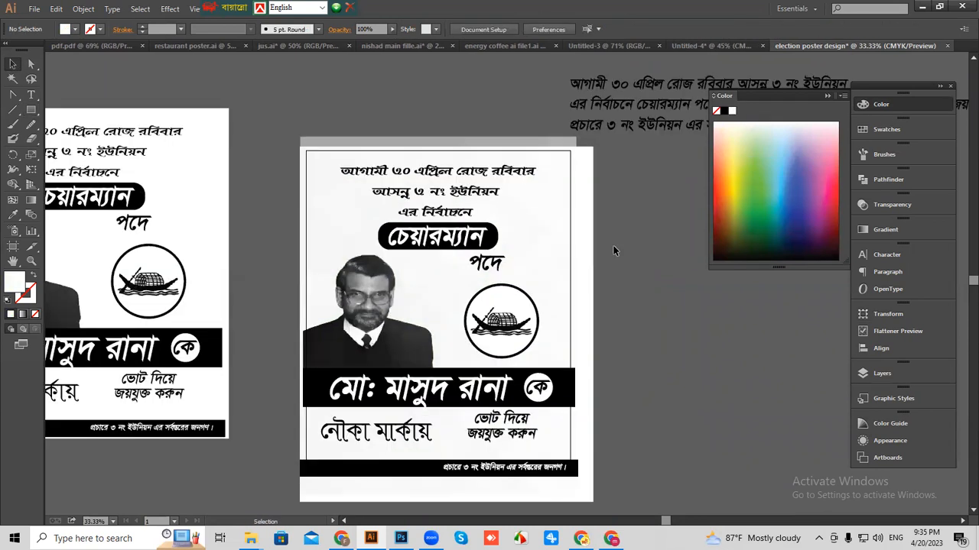
drag(536, 256, 511, 200)
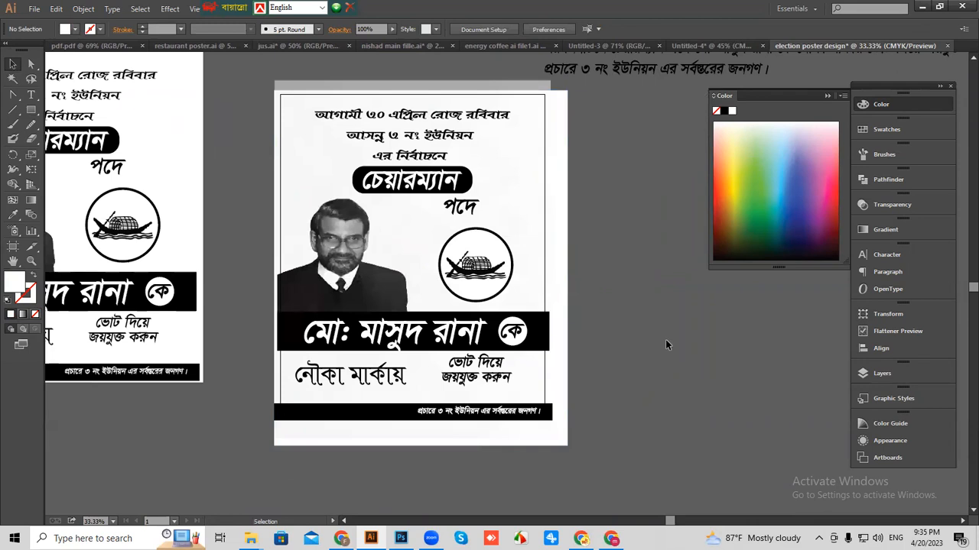
click(30, 111)
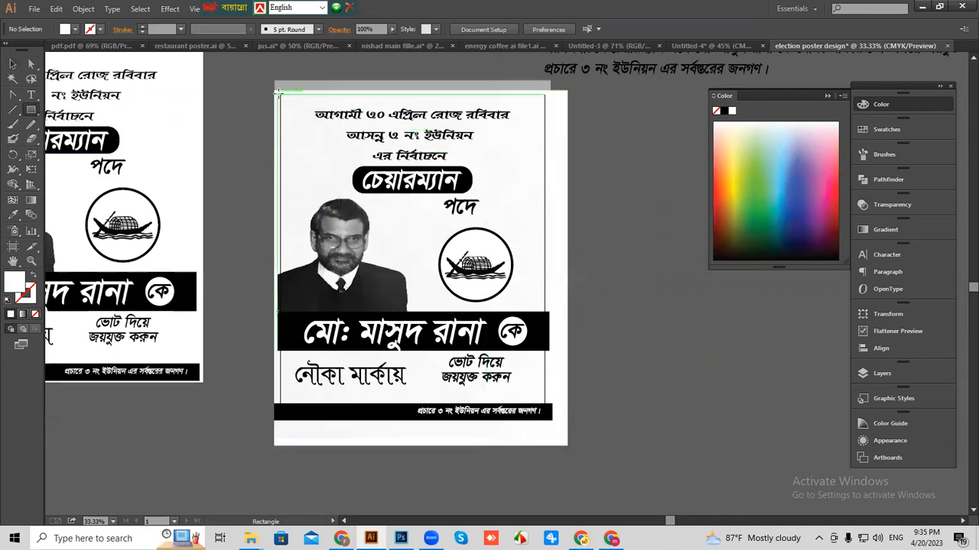
drag(280, 94, 545, 420)
key(v)
Select all of the artboard's poster artwork and make a clipping mask with the new rectangle.
drag(595, 457, 255, 95)
right_click(385, 177)
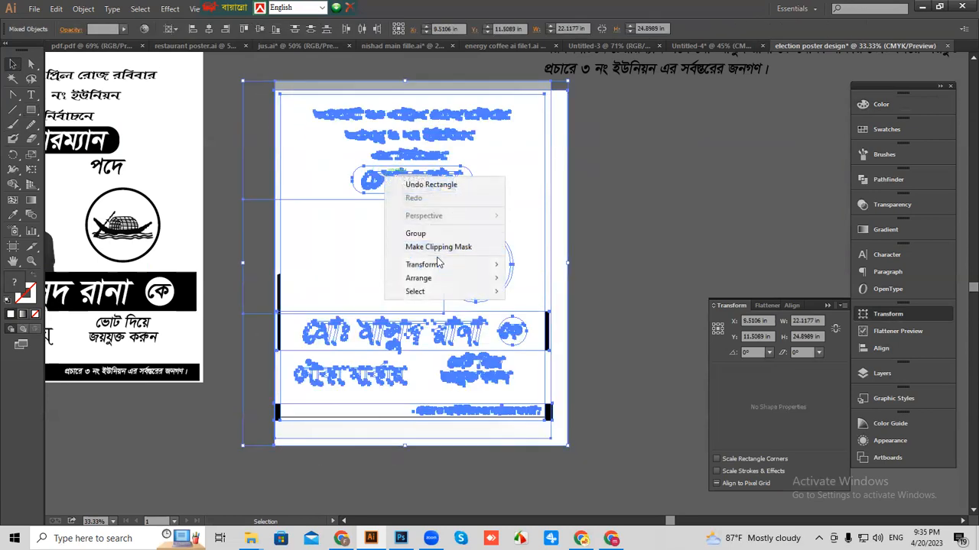
click(438, 247)
click(661, 212)
Copy the clipped poster and open the uniquegraph flyer mockup in Photoshop from the flyer poster folder of the mockup collection.
click(473, 275)
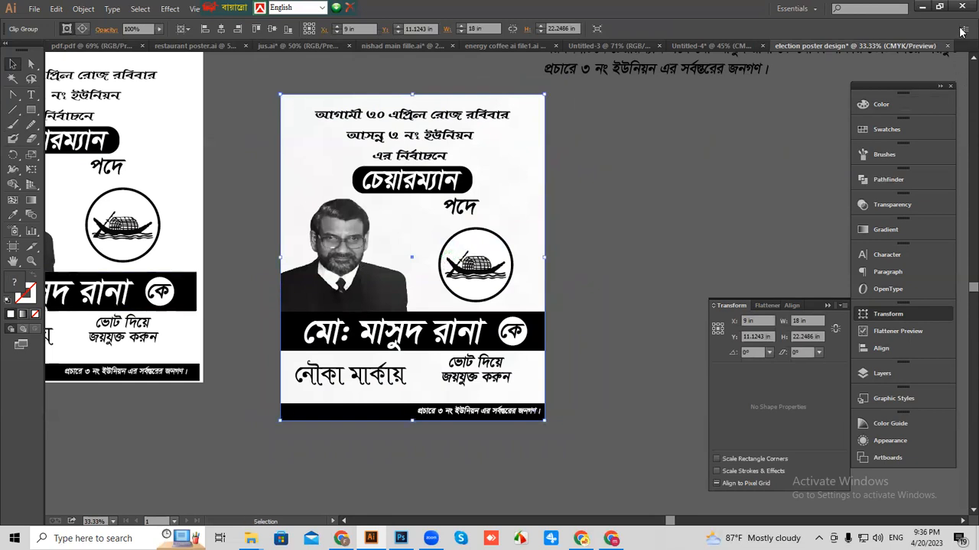
click(918, 14)
click(909, 11)
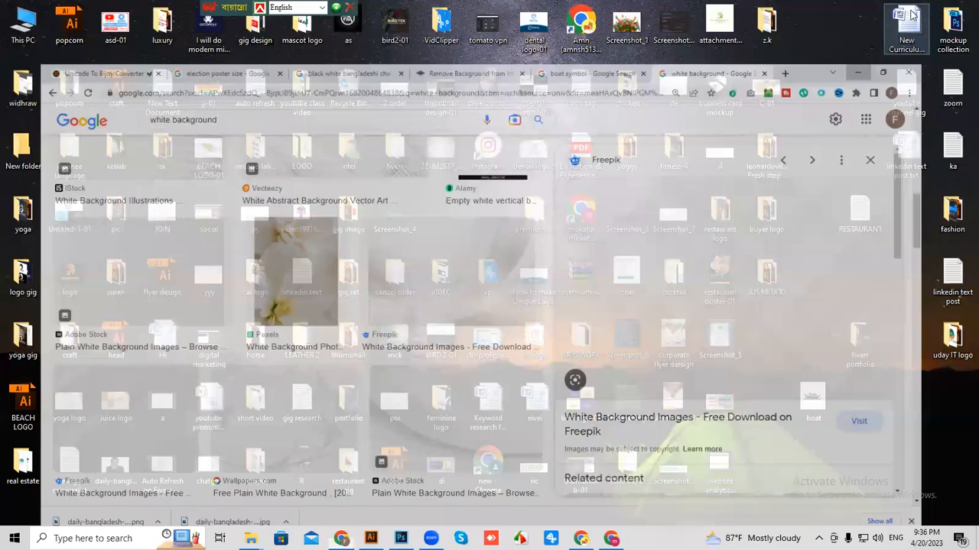
double_click(958, 26)
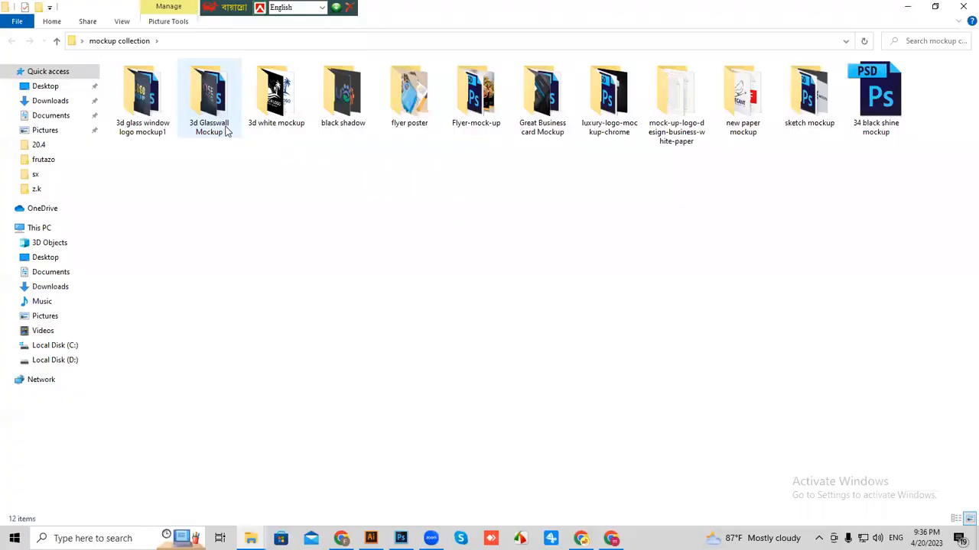
double_click(406, 117)
double_click(417, 98)
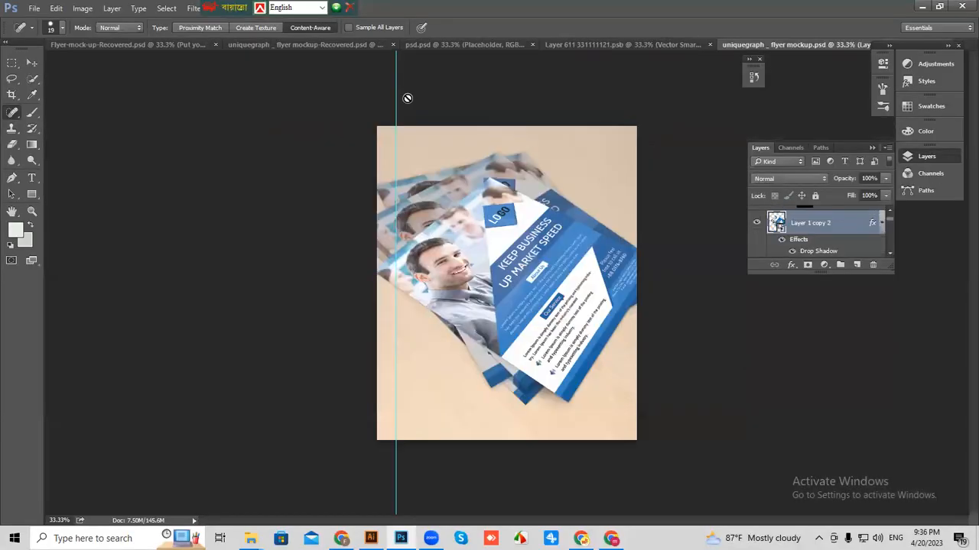
Open the contents of the mockup's Layer 1 copy 2 smart object and paste the copied poster as a smart object.
double_click(777, 223)
key(ctrl+v)
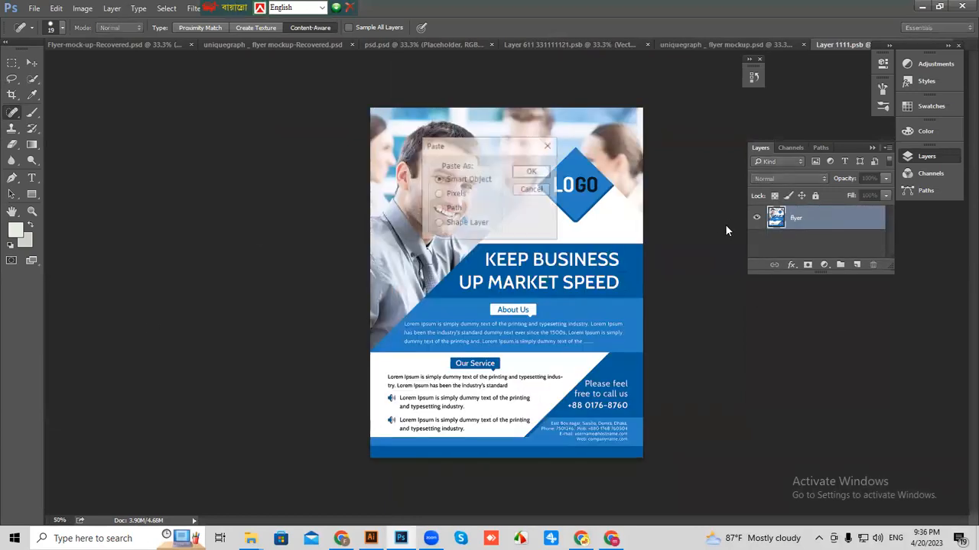
click(540, 172)
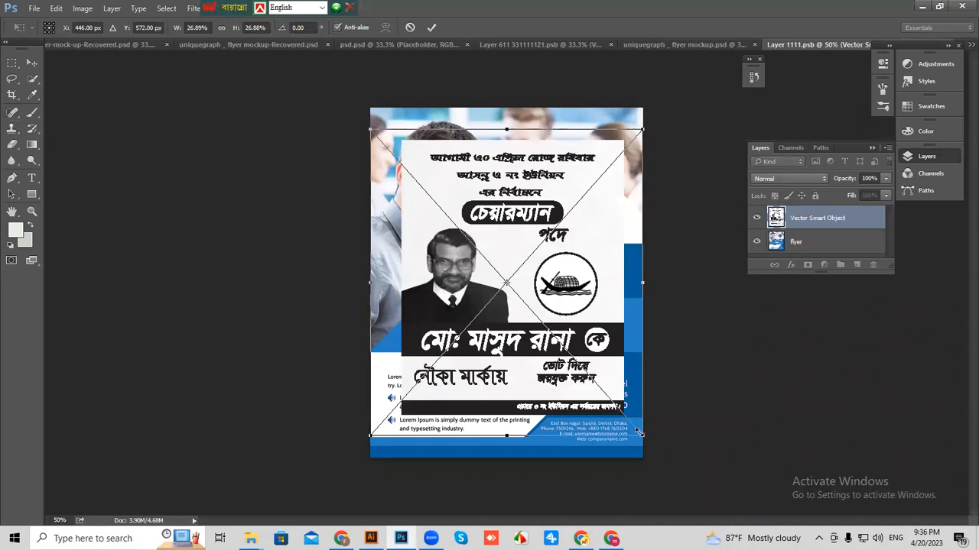
Scale the pasted poster to about 35% and position it to cover the whole flyer canvas.
drag(640, 437, 683, 480)
drag(615, 399, 599, 406)
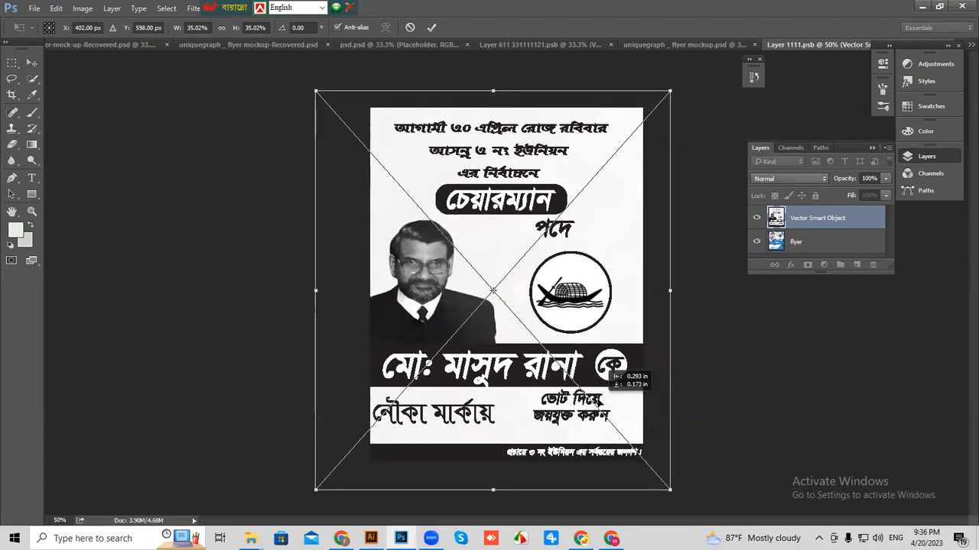
drag(615, 370, 615, 371)
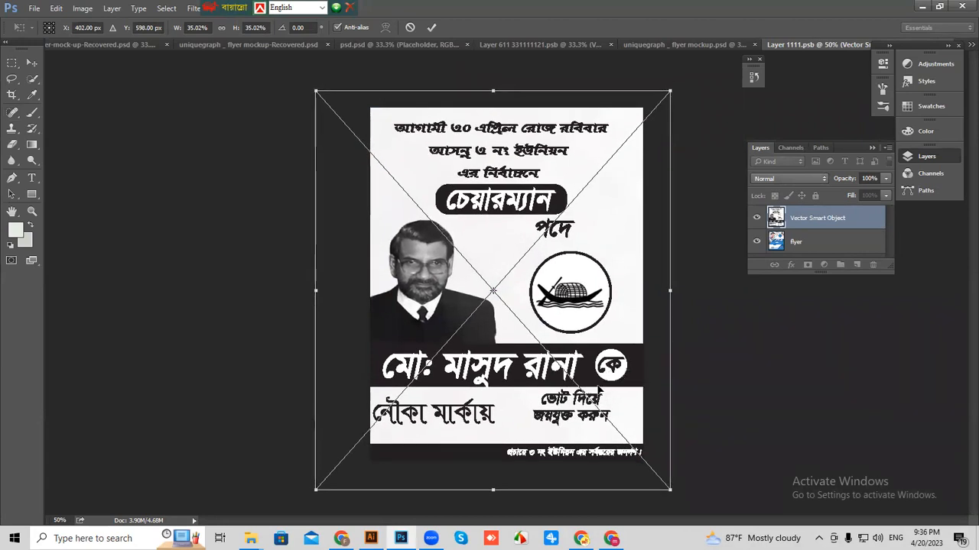
key(j)
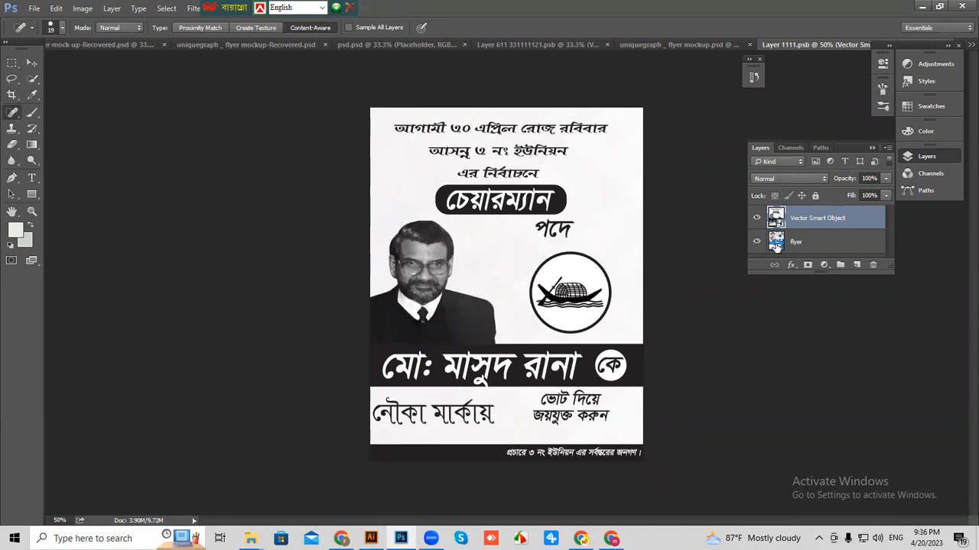
Hide the original flyer layer and return to the uniquegraph flyer mockup document with the poster updated in it.
click(756, 244)
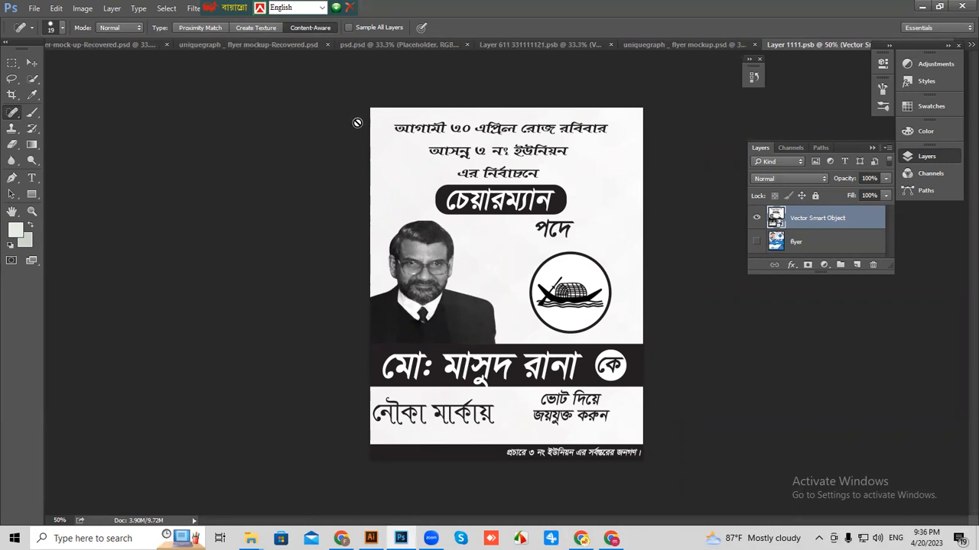
click(970, 45)
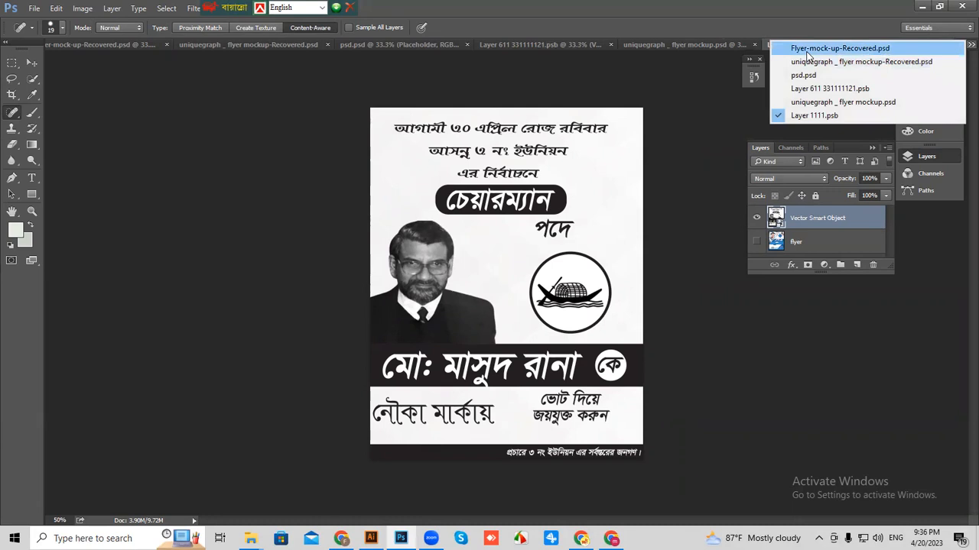
click(807, 49)
click(970, 44)
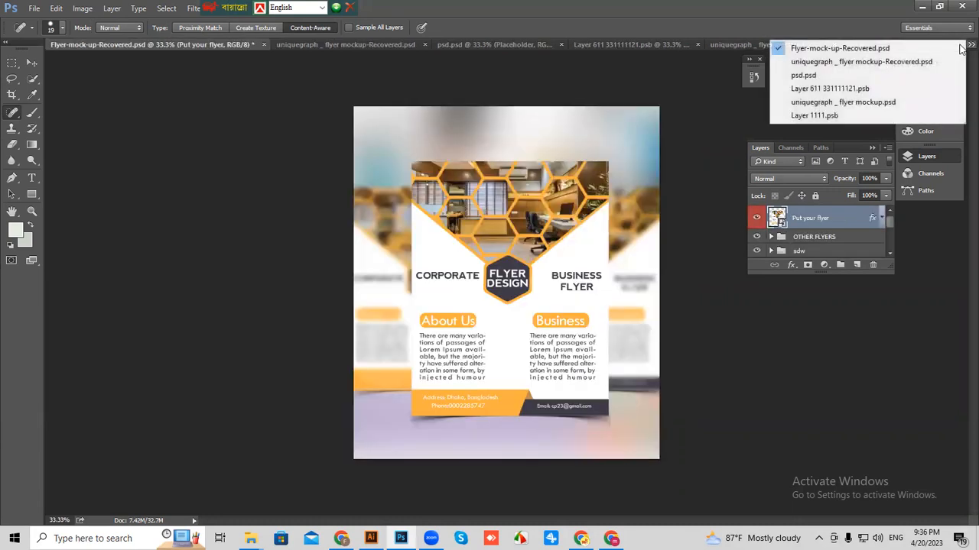
click(810, 103)
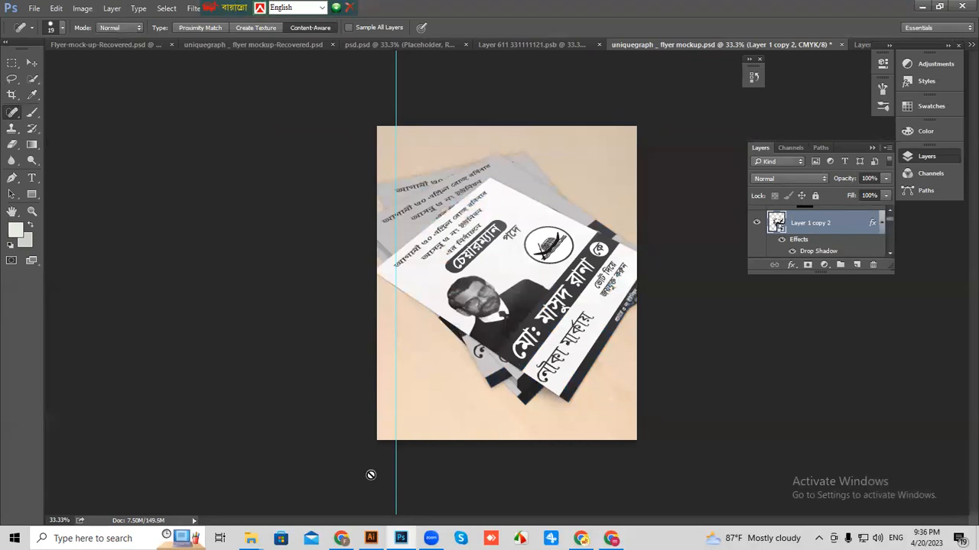
Save the mockup as a JPEG named "election poster" in the flyer poster folder.
click(34, 8)
click(79, 139)
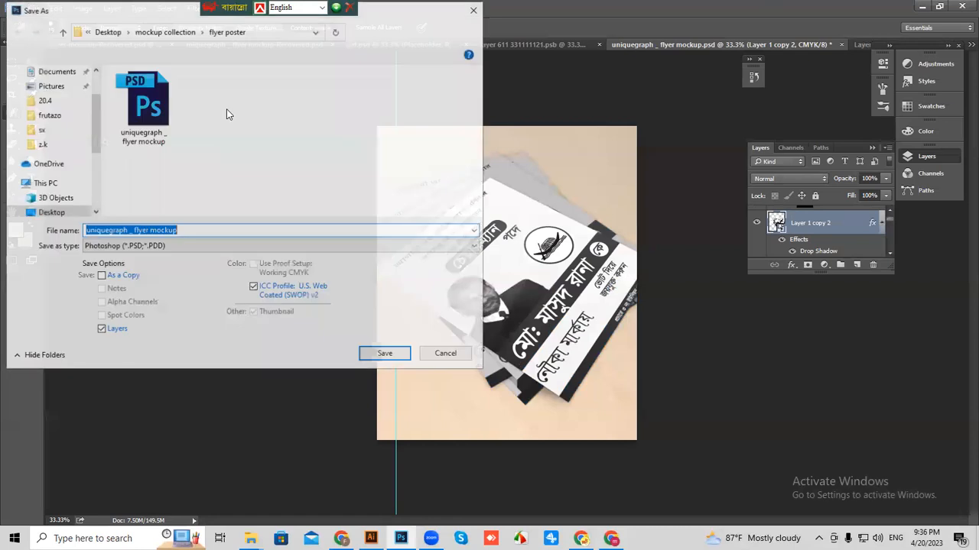
click(279, 246)
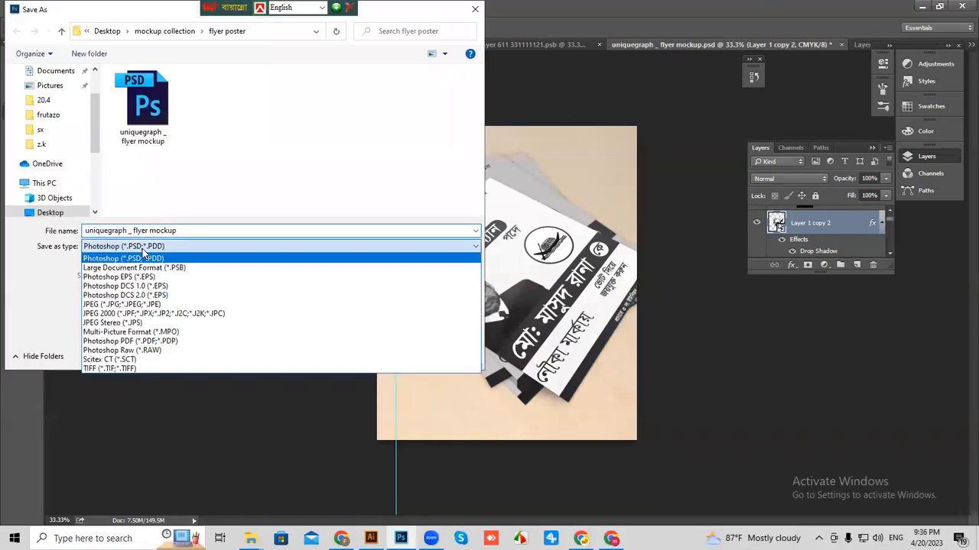
click(114, 305)
click(178, 230)
key(ctrl+a)
text(e)
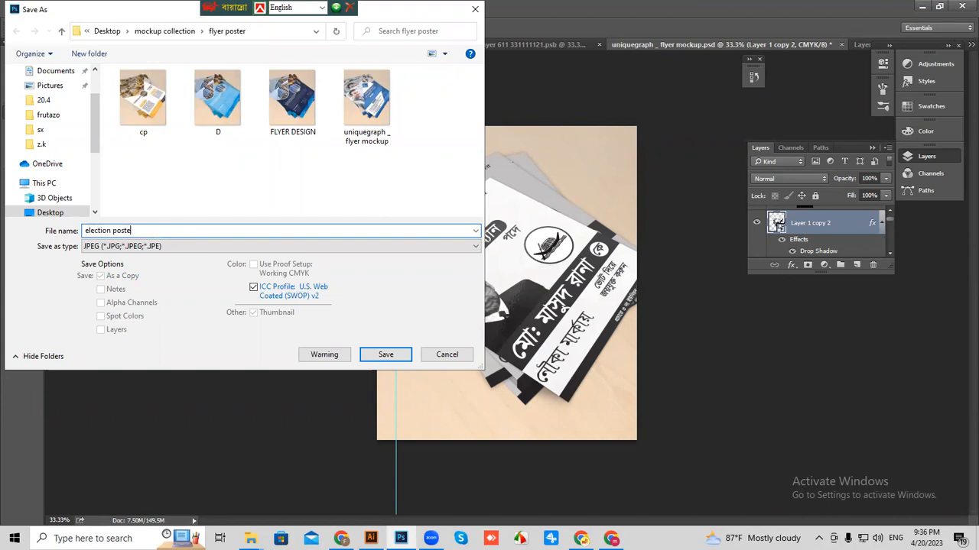
text(lection poster)
click(382, 354)
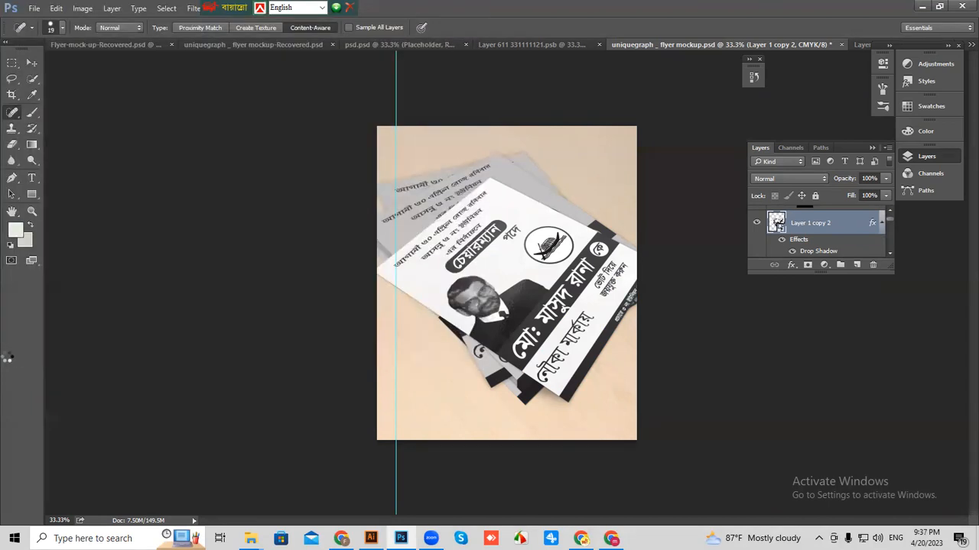
click(559, 143)
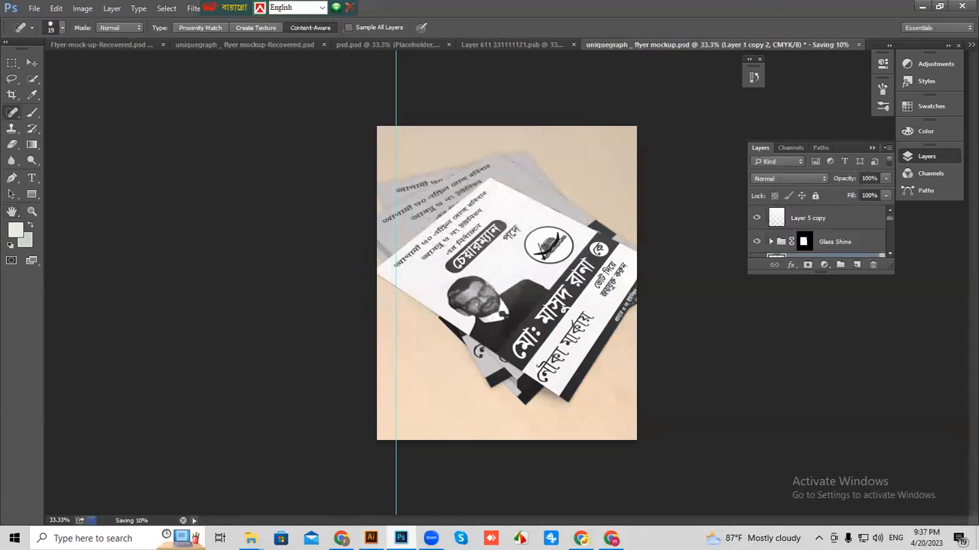
Switch to Illustrator and select the clipped poster on the artboard of the election poster design.
key(alt+Tab)
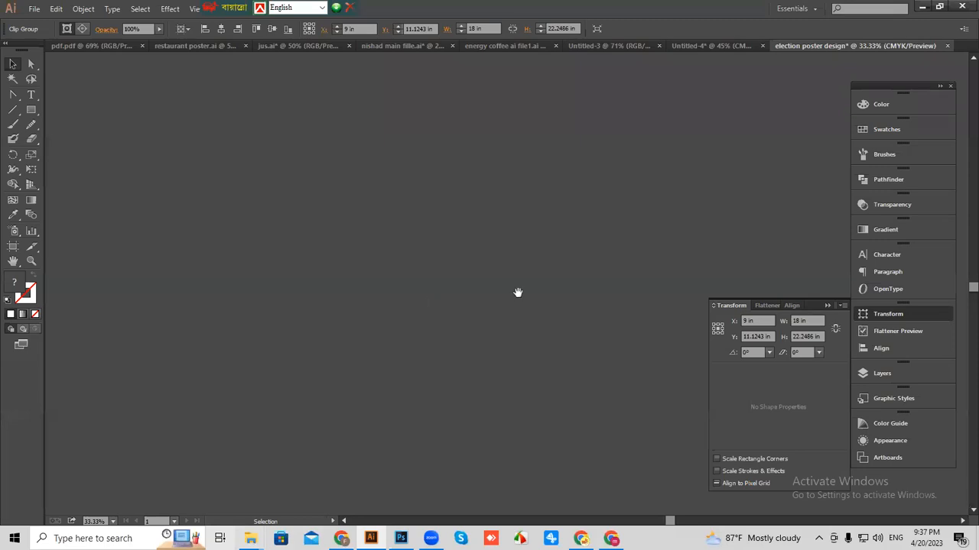
drag(518, 293, 667, 276)
key(ctrl+minus)
click(667, 277)
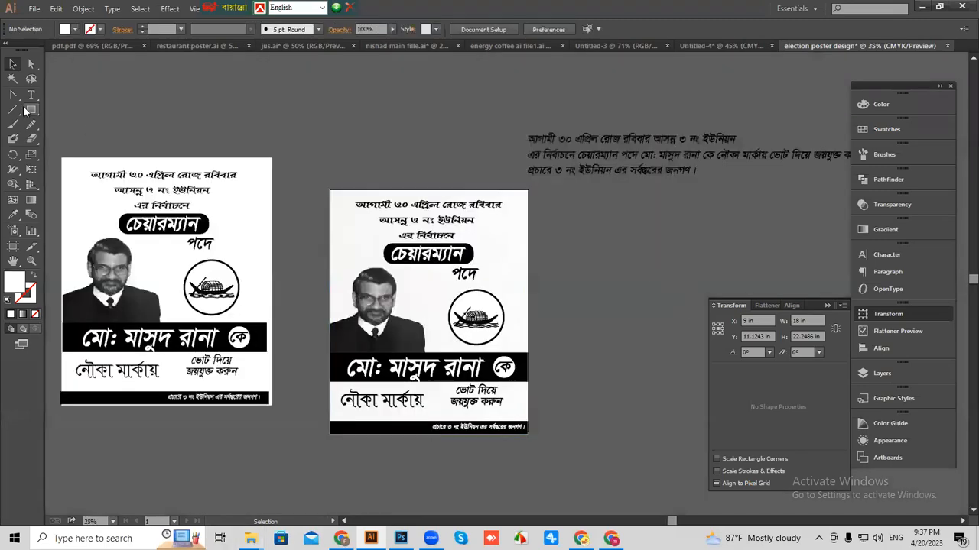
click(413, 295)
right_click(473, 251)
key(Escape)
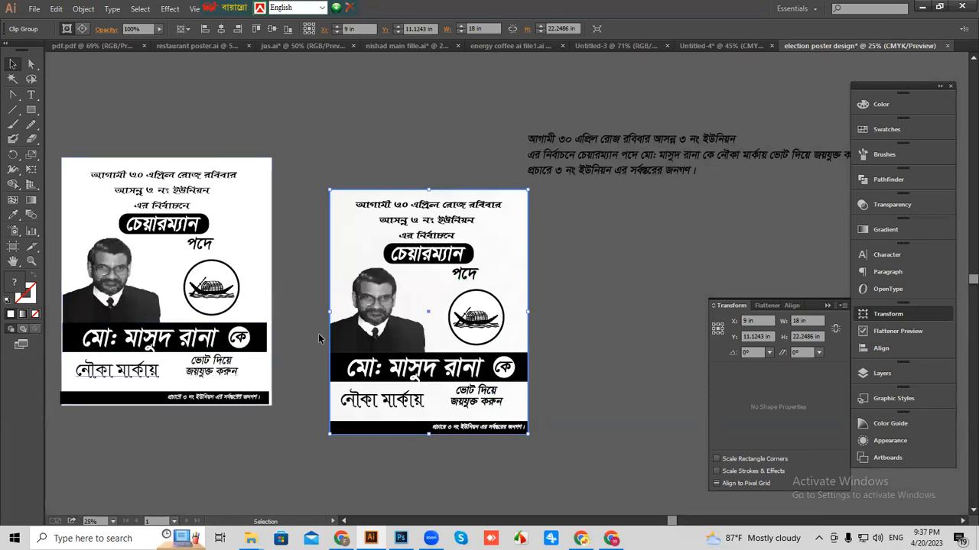
scroll(356, 450, up, 1)
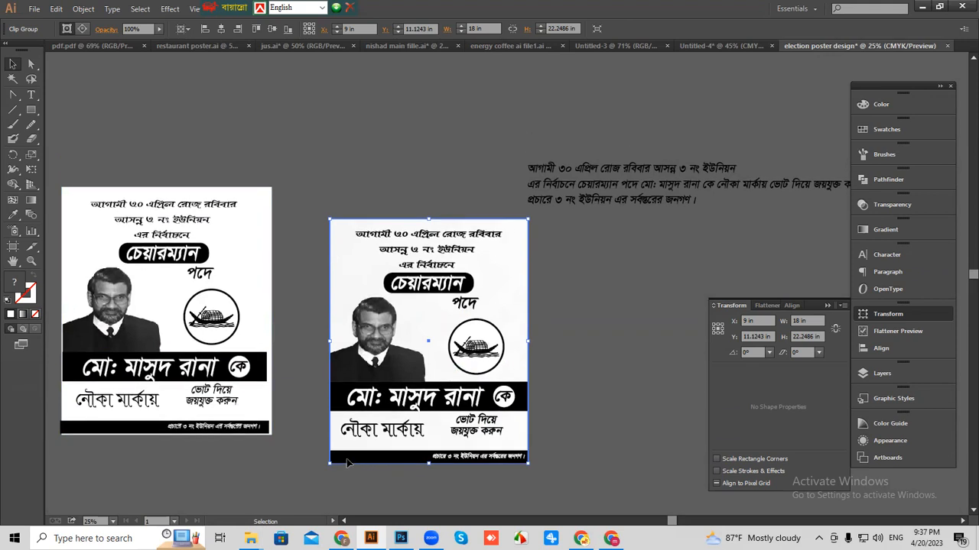